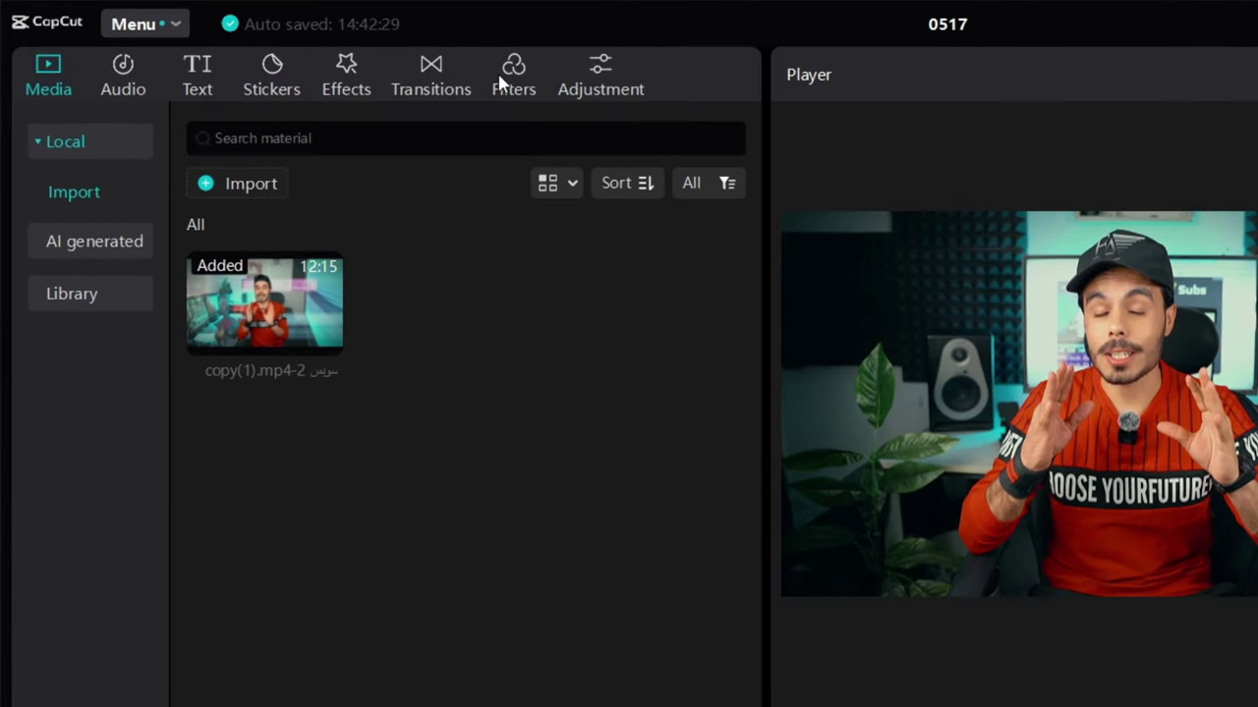
Examine the filter library's categories: Life, Scenery, Movies, Mono, Retro, Night scene, Style and Food.
{"action": "left_click", "coordinate": [313, 49]}
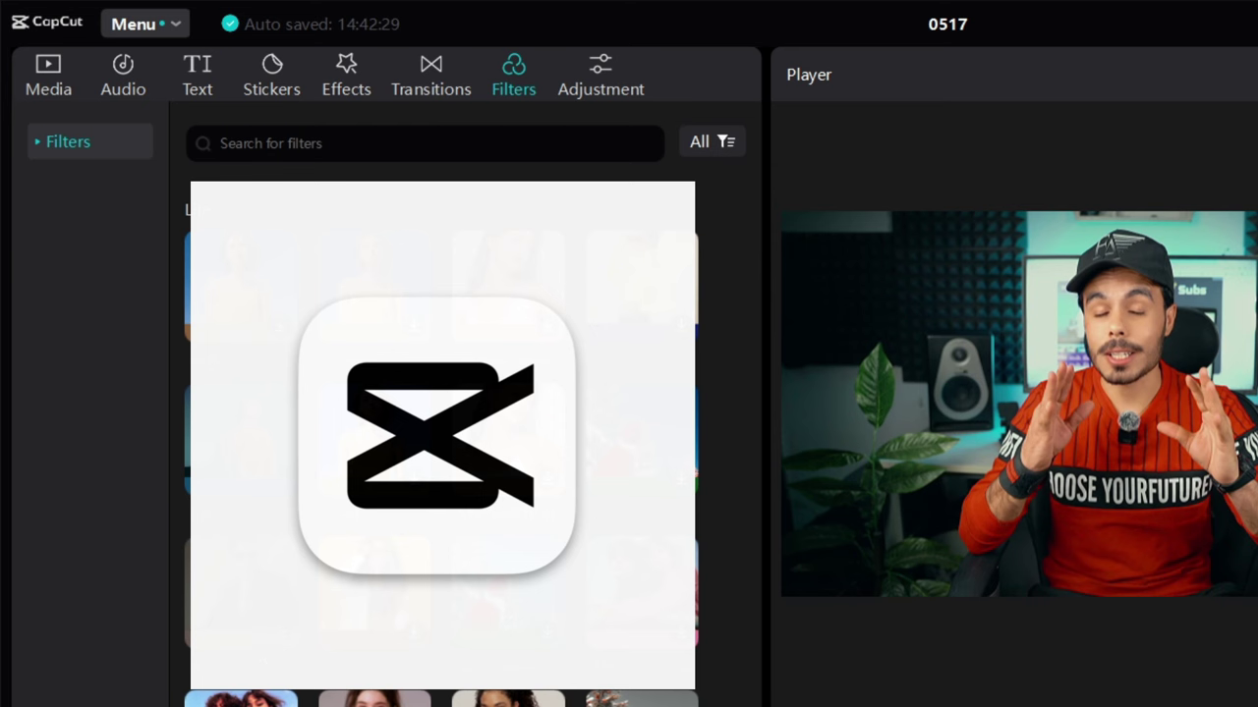
{"action": "scroll", "coordinate": [442, 432], "scroll_direction": "down", "scroll_amount": 2}
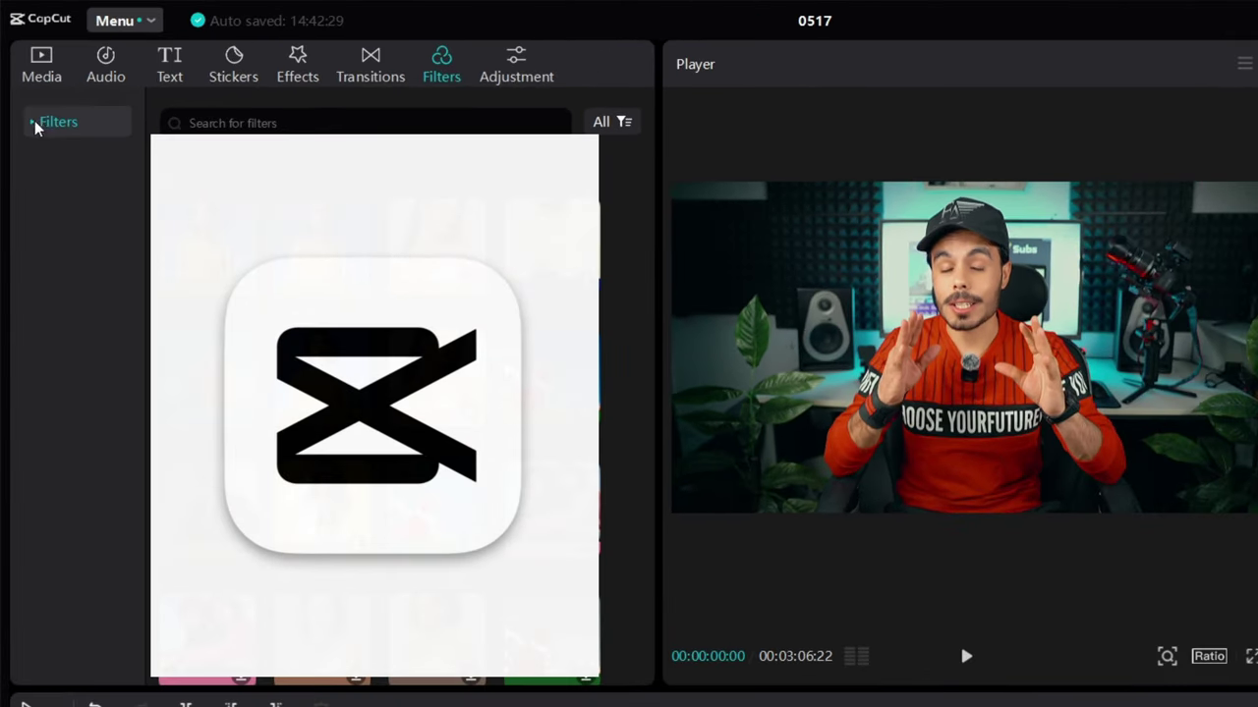
{"action": "left_click", "coordinate": [39, 123]}
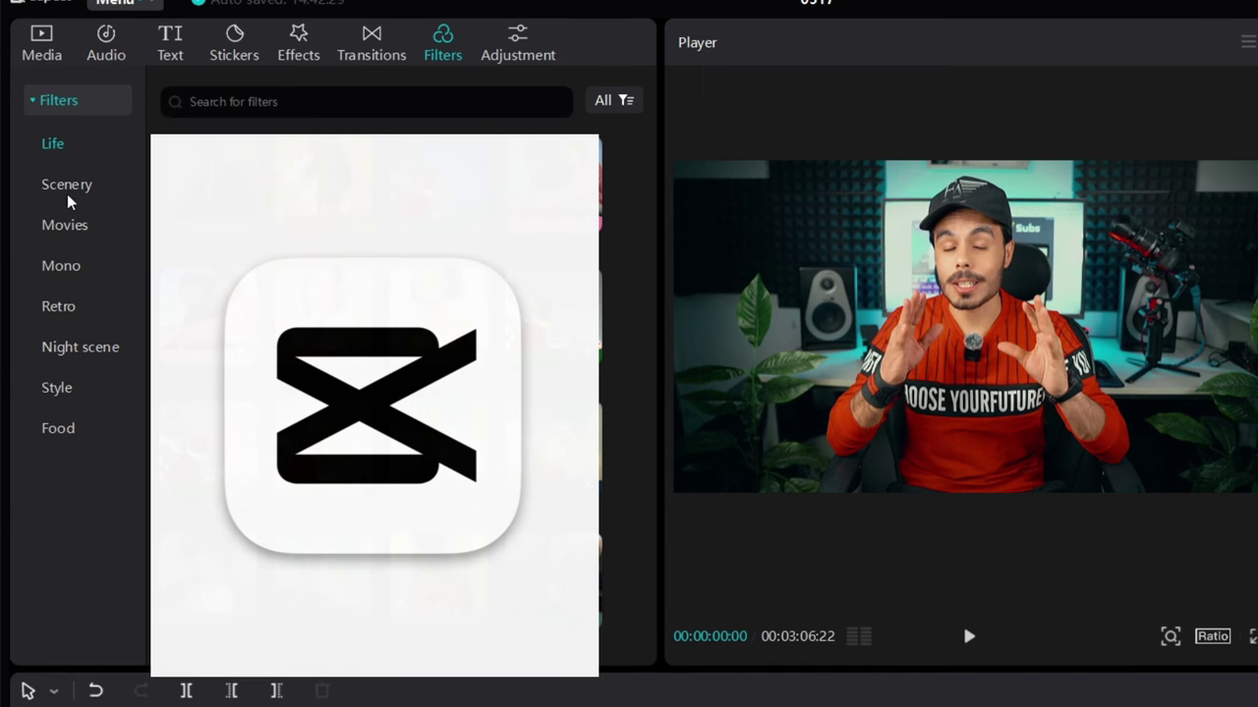
{"action": "left_click", "coordinate": [67, 188]}
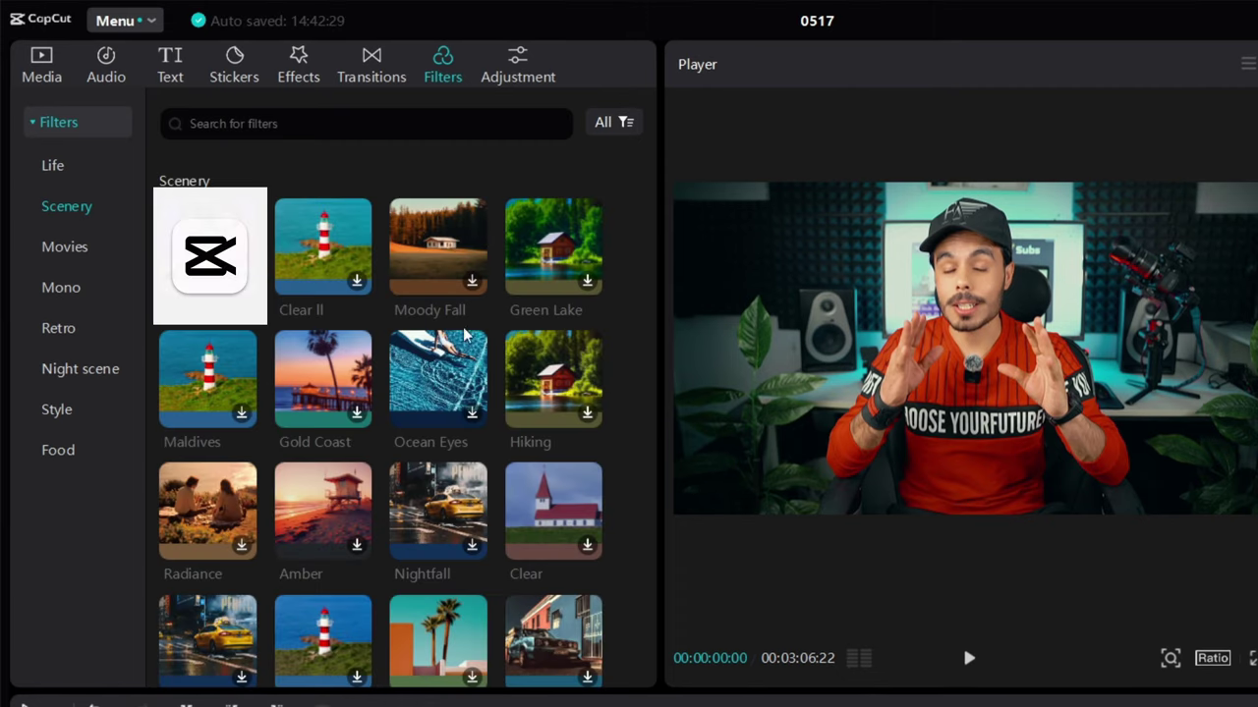
{"action": "left_click", "coordinate": [65, 248]}
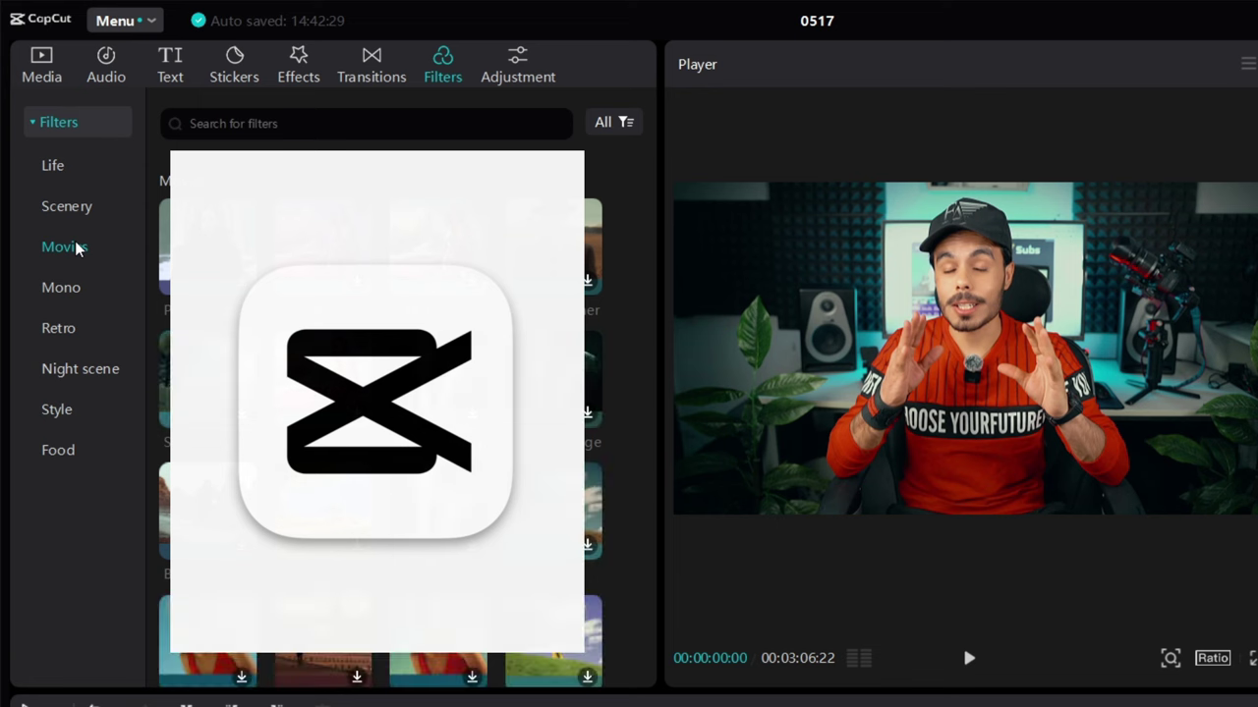
{"action": "scroll", "coordinate": [380, 422], "scroll_direction": "down", "scroll_amount": 5}
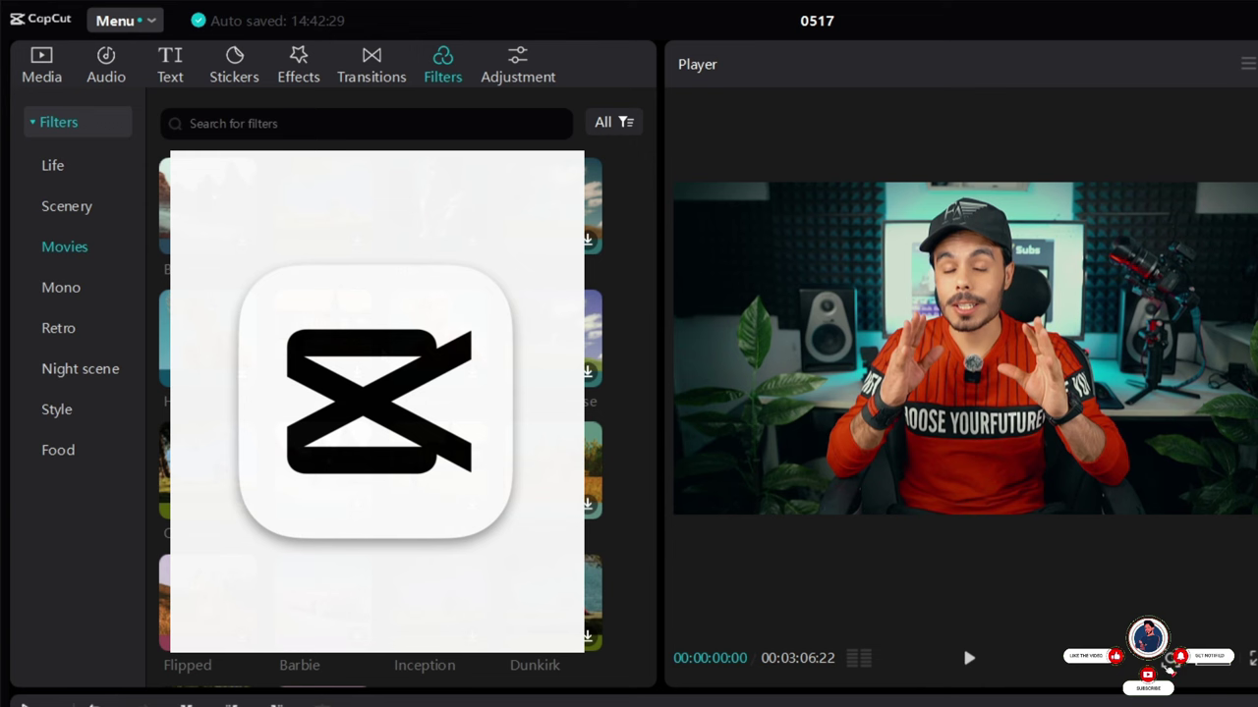
{"action": "left_click", "coordinate": [61, 293]}
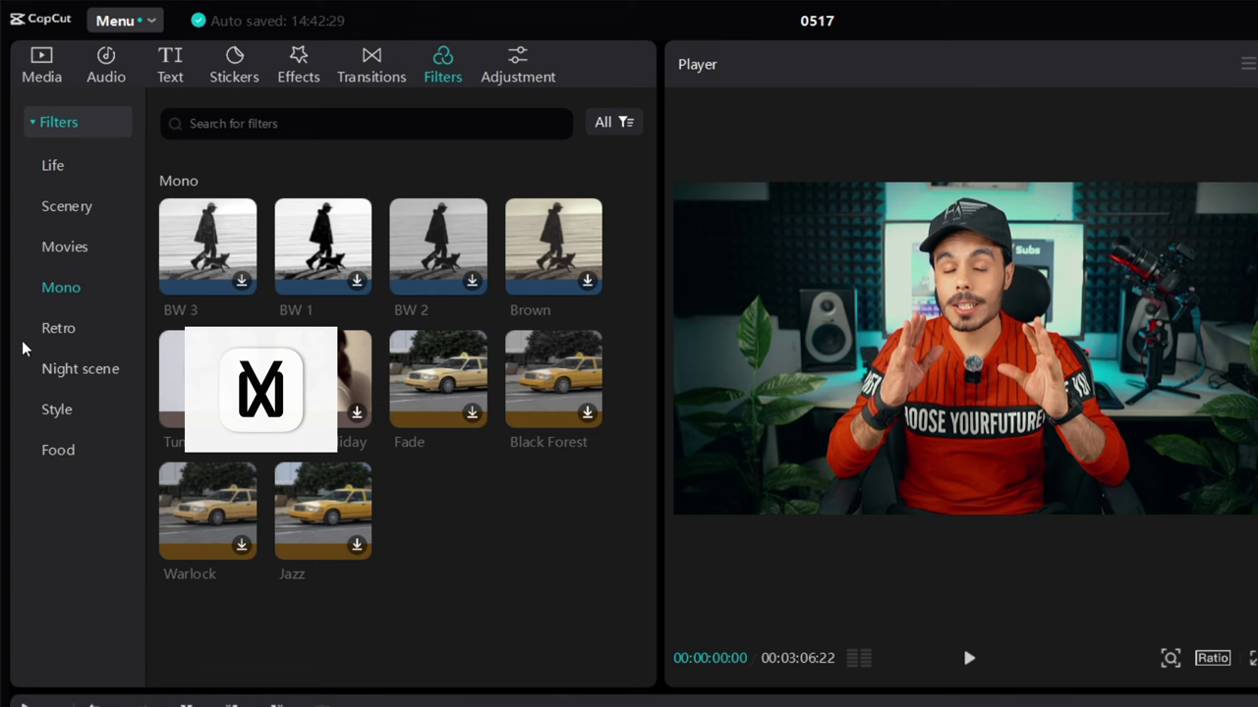
{"action": "left_click", "coordinate": [70, 337]}
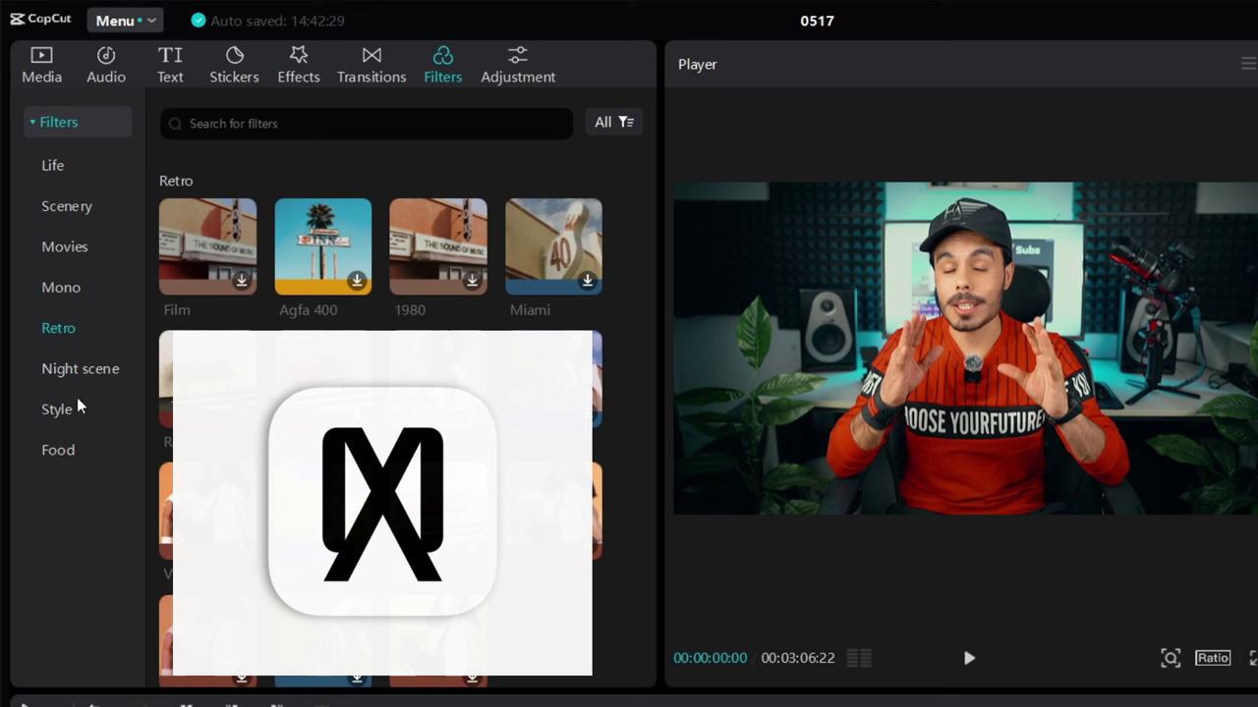
{"action": "left_click", "coordinate": [82, 368]}
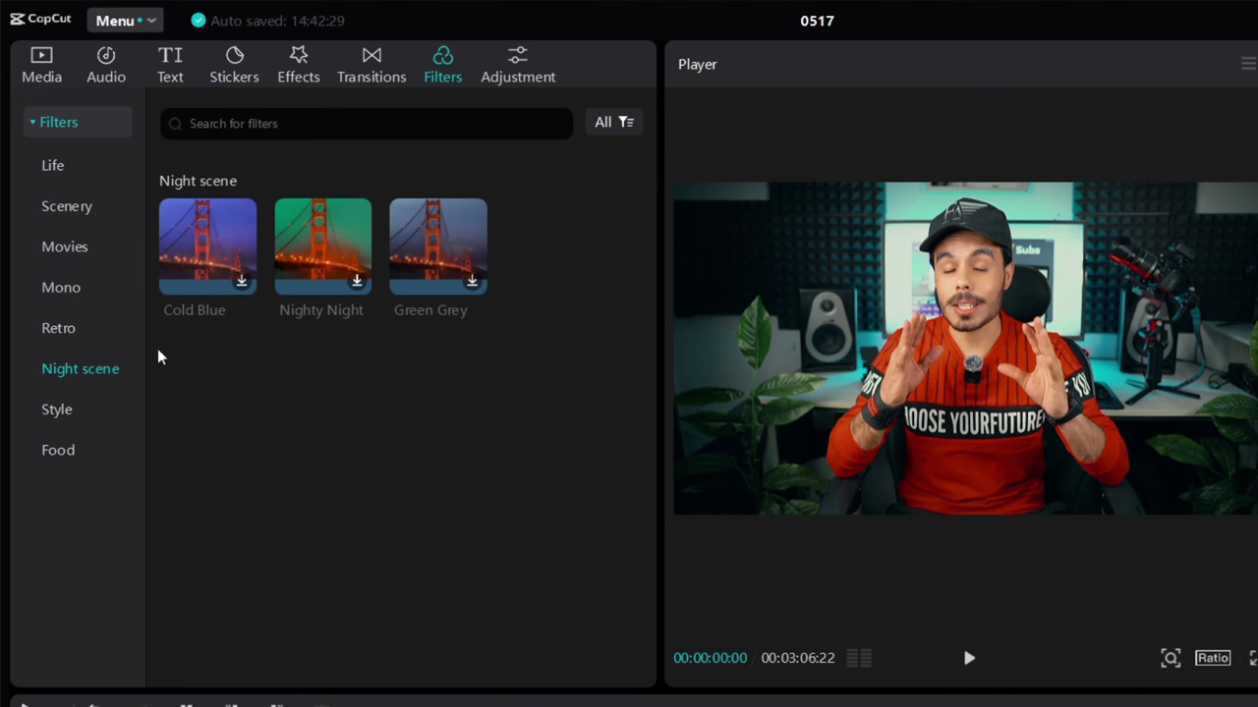
{"action": "left_click", "coordinate": [45, 413]}
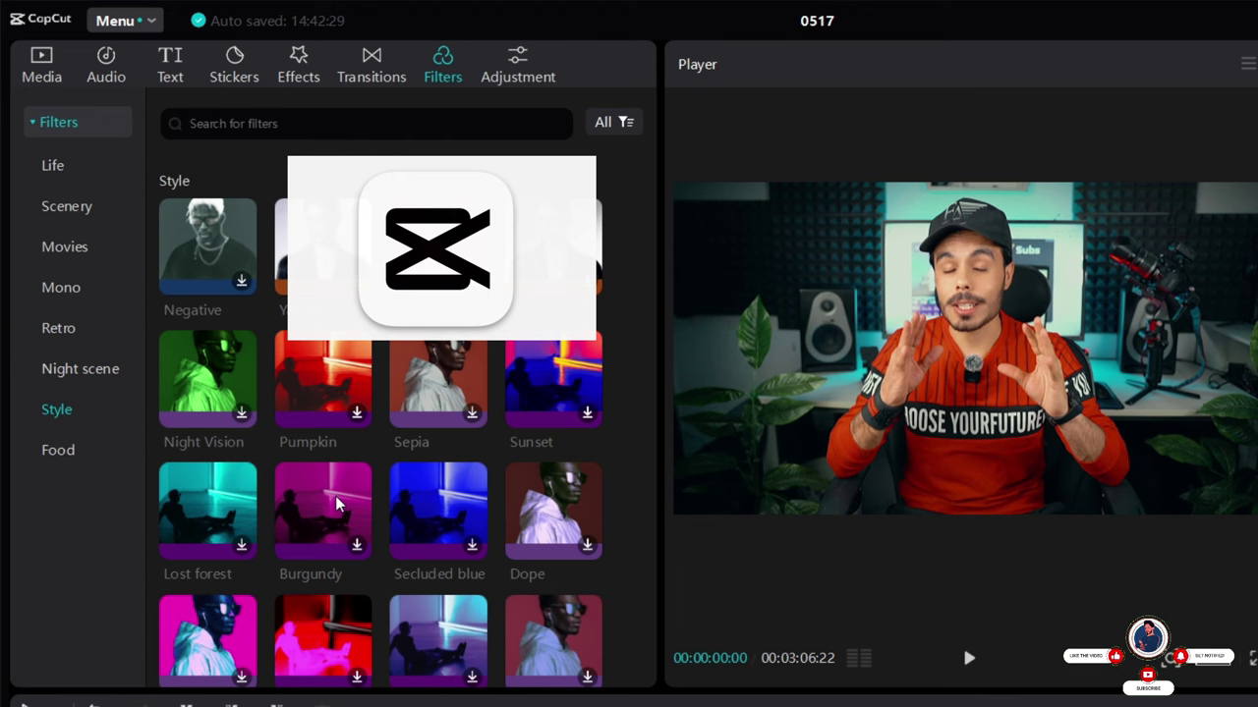
{"action": "left_click", "coordinate": [59, 451]}
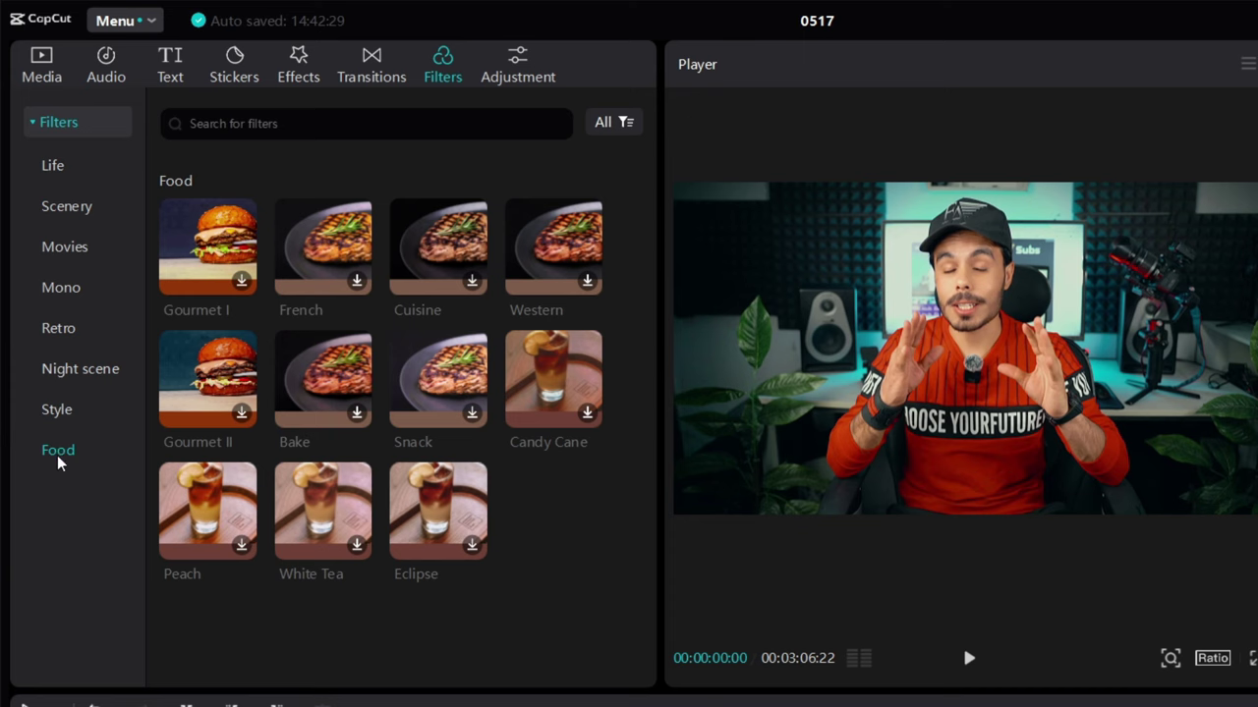
Add the Badbunny filter from the Life category above the start of the clip and extend its end to about 6 seconds.
{"action": "left_click", "coordinate": [61, 173]}
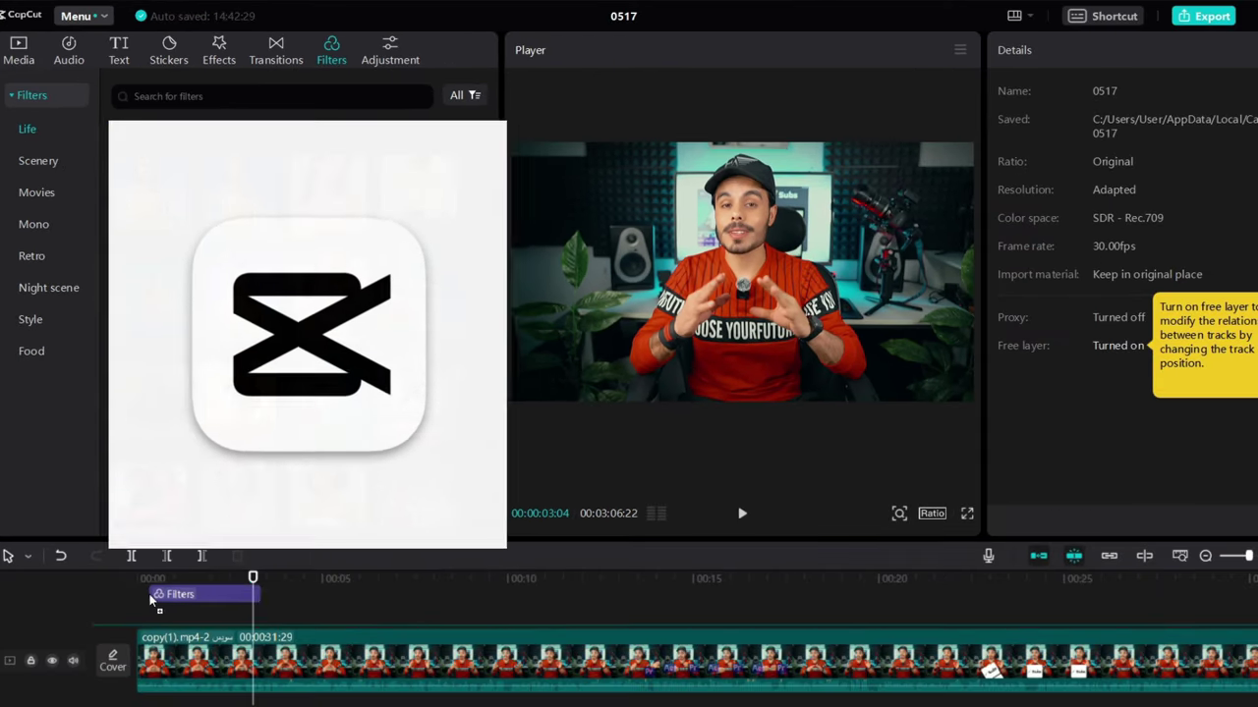
{"action": "left_click", "coordinate": [154, 615]}
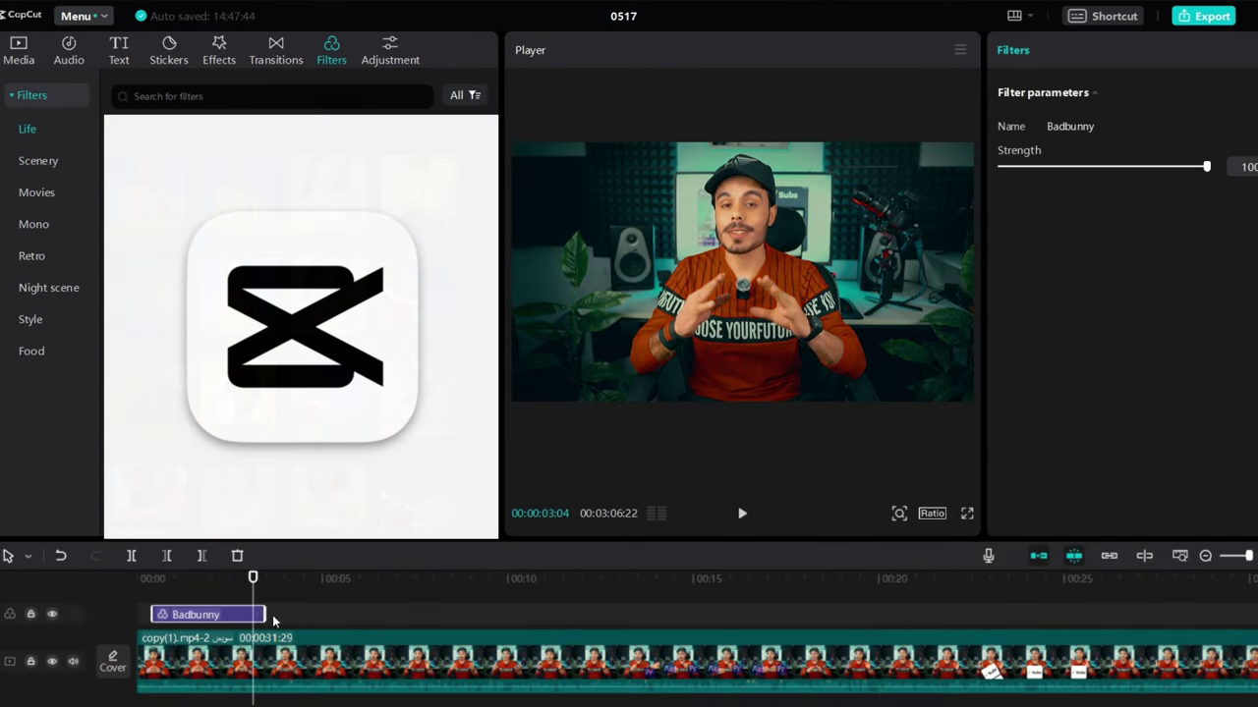
{"action": "left_click_drag", "start_coordinate": [264, 615], "coordinate": [360, 619]}
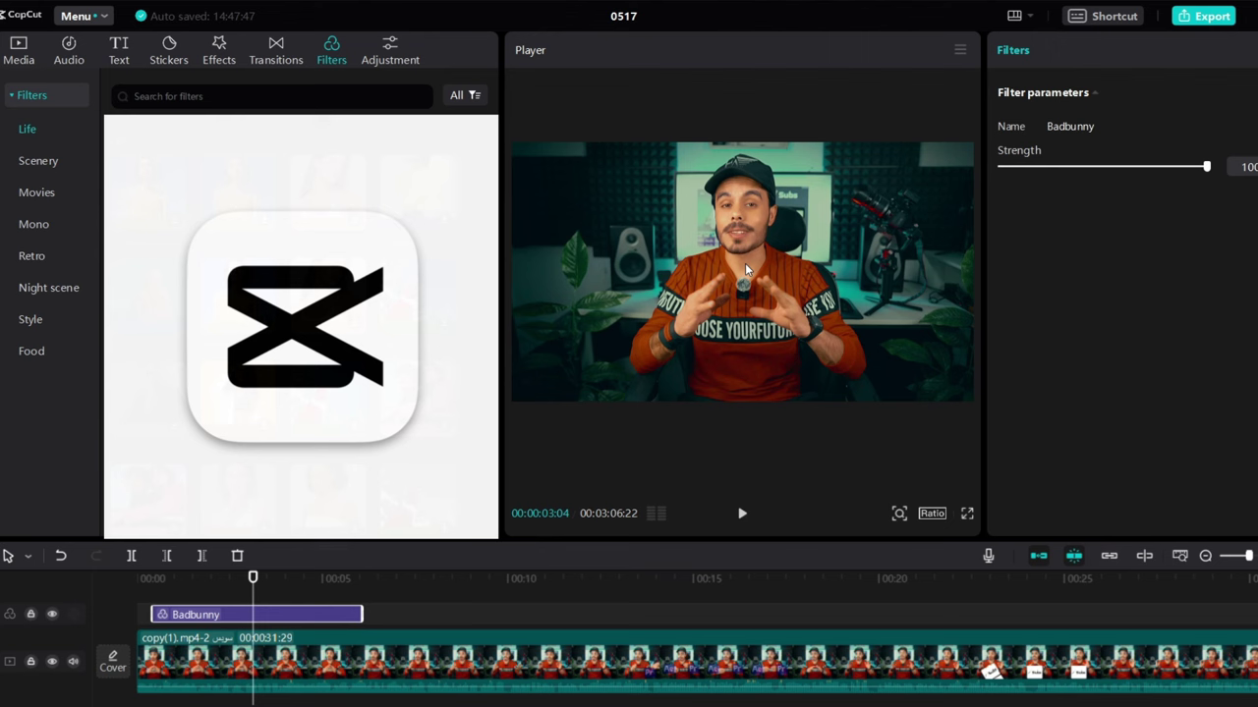
Move the playhead to 00:00:02:15 and set the Badbunny filter's strength to 24.
{"action": "left_click_drag", "start_coordinate": [252, 588], "coordinate": [229, 590]}
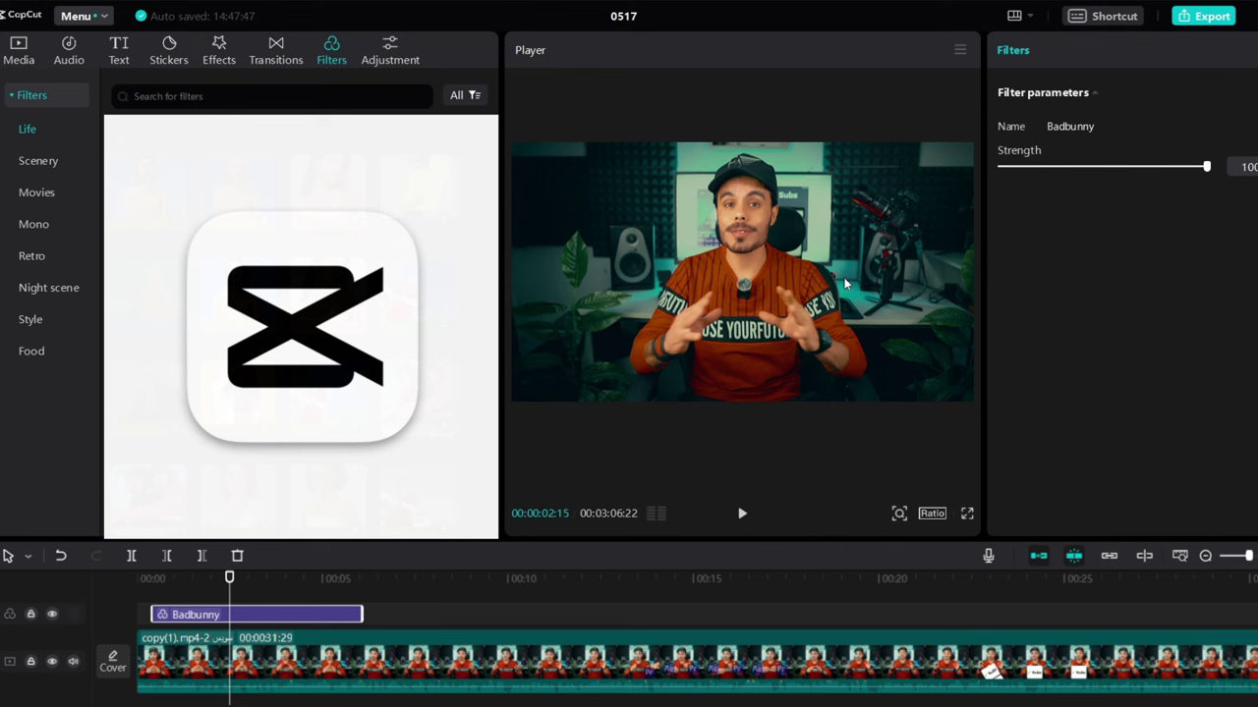
{"action": "left_click_drag", "start_coordinate": [1025, 169], "coordinate": [1049, 181]}
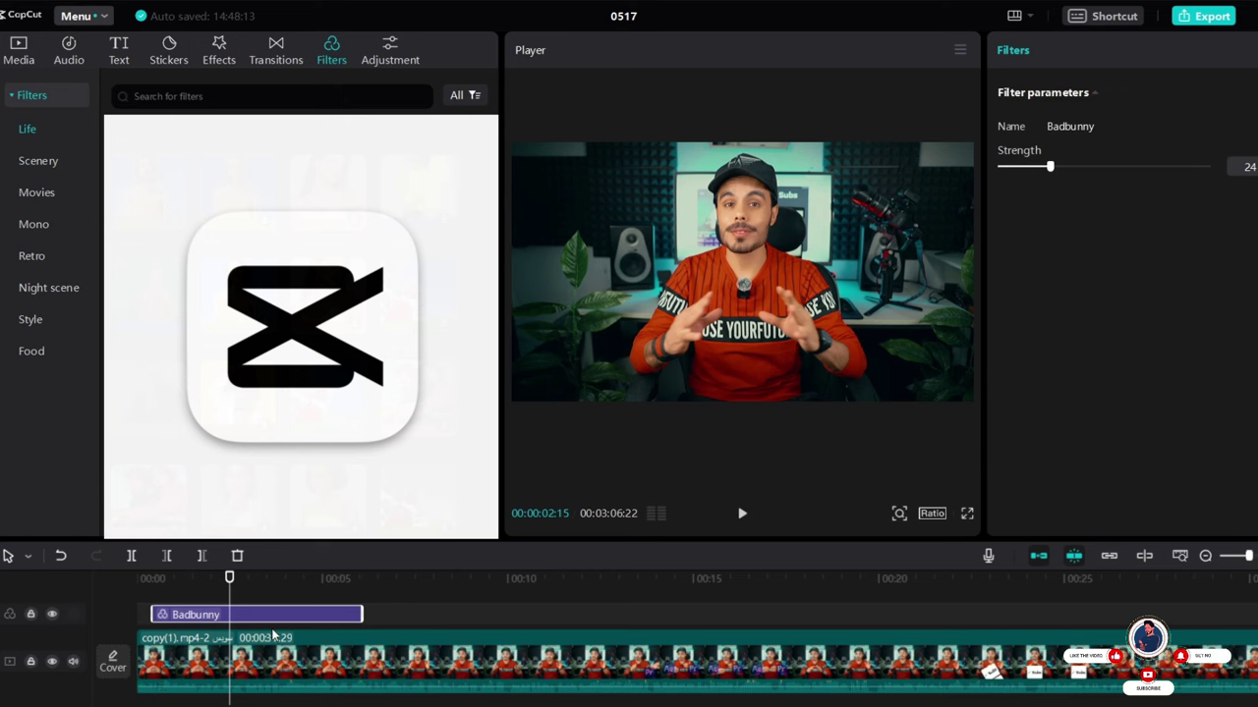
{"action": "scroll", "coordinate": [275, 625], "scroll_direction": "up", "scroll_amount": 1}
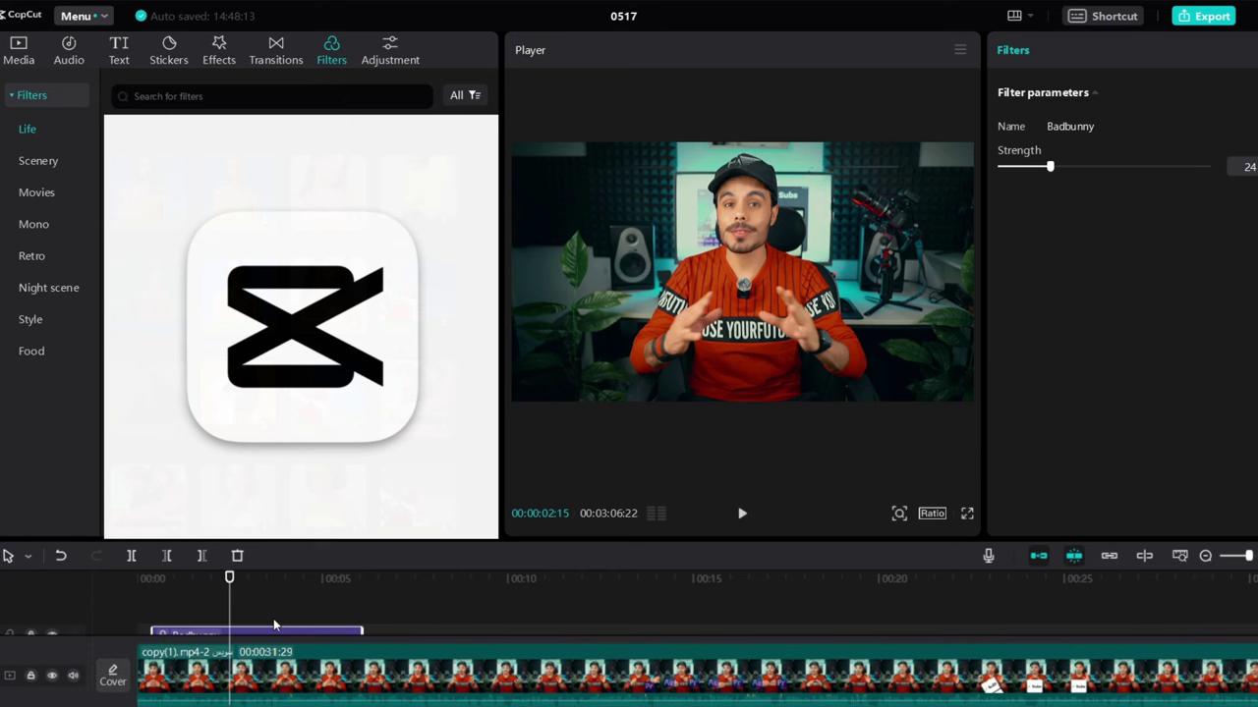
{"action": "scroll", "coordinate": [275, 625], "scroll_direction": "down", "scroll_amount": 1}
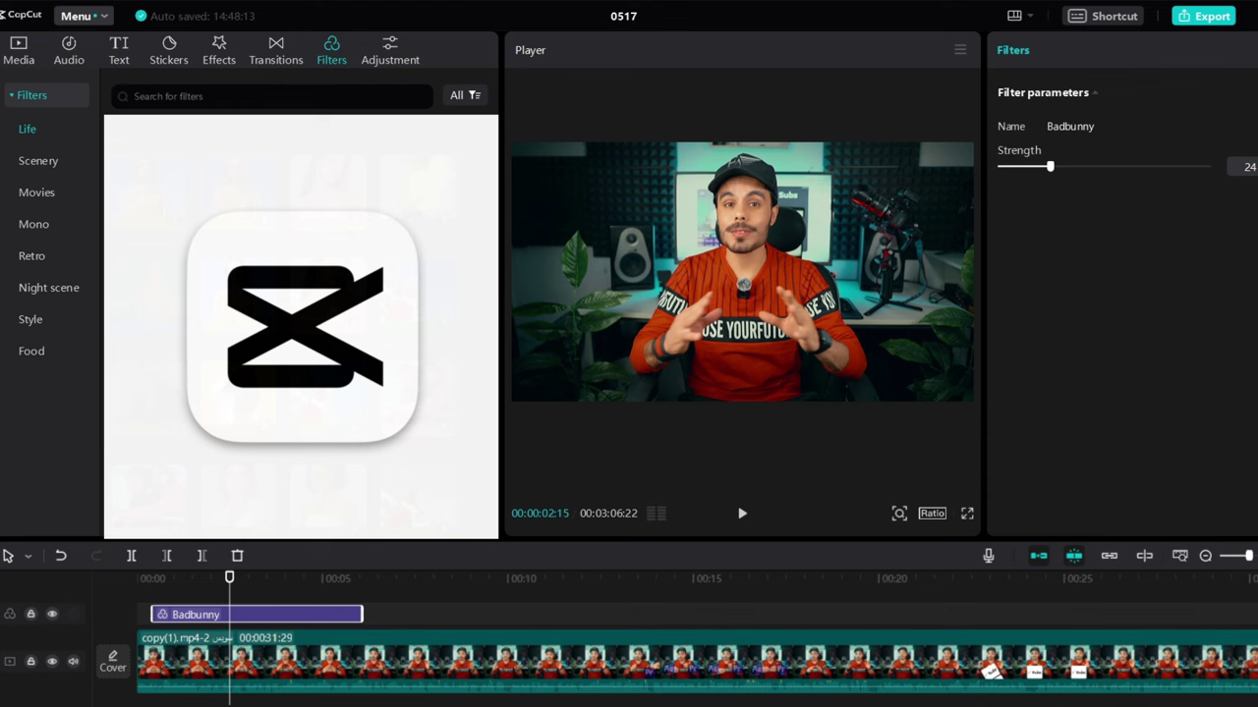
Stack the Matte Wheat filter above Badbunny on the timeline and extend its start back to about 1 second.
{"action": "left_click_drag", "start_coordinate": [295, 325], "coordinate": [231, 610]}
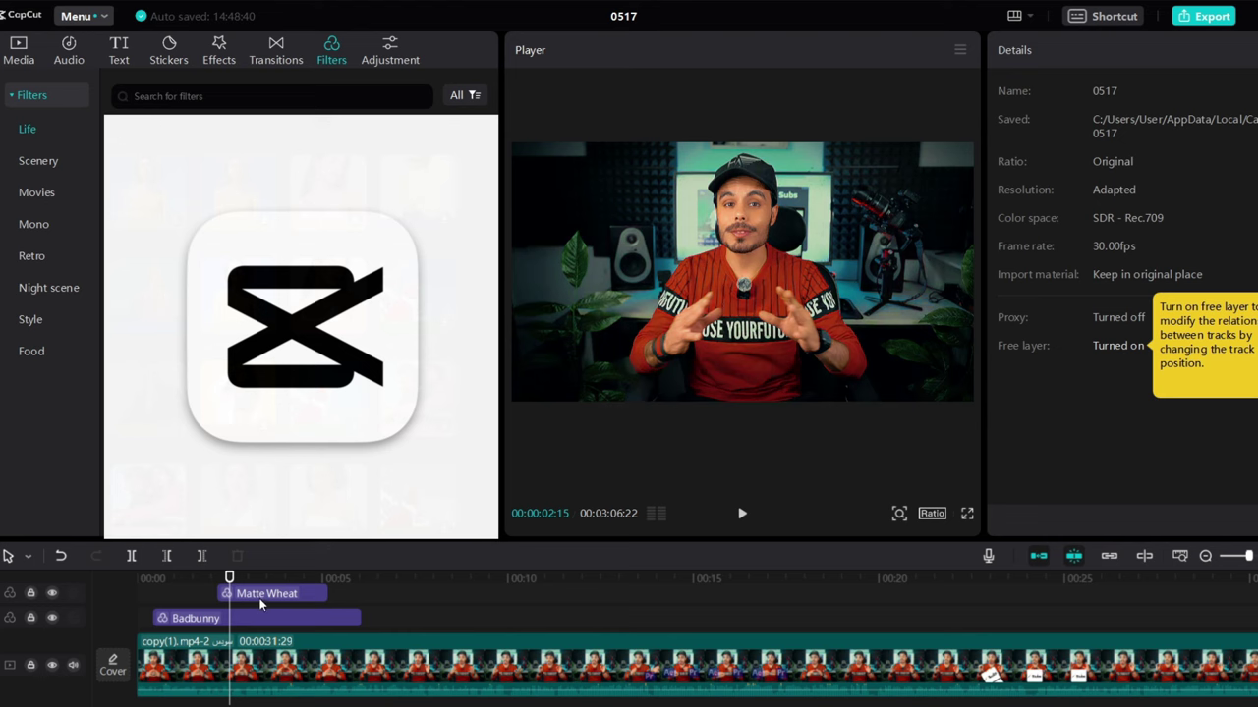
{"action": "left_click_drag", "start_coordinate": [216, 594], "coordinate": [168, 595]}
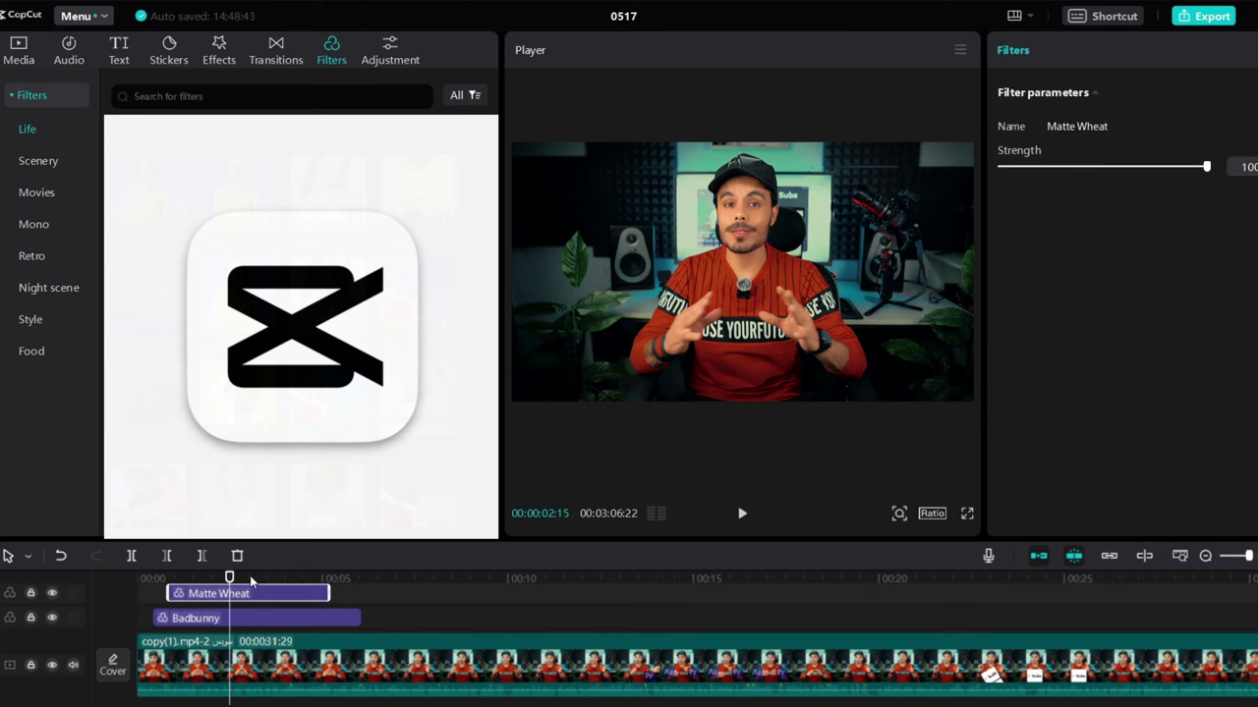
Compare the frame with the Matte Wheat track hidden and shown, and set that filter's strength to 33.
{"action": "left_click", "coordinate": [52, 593]}
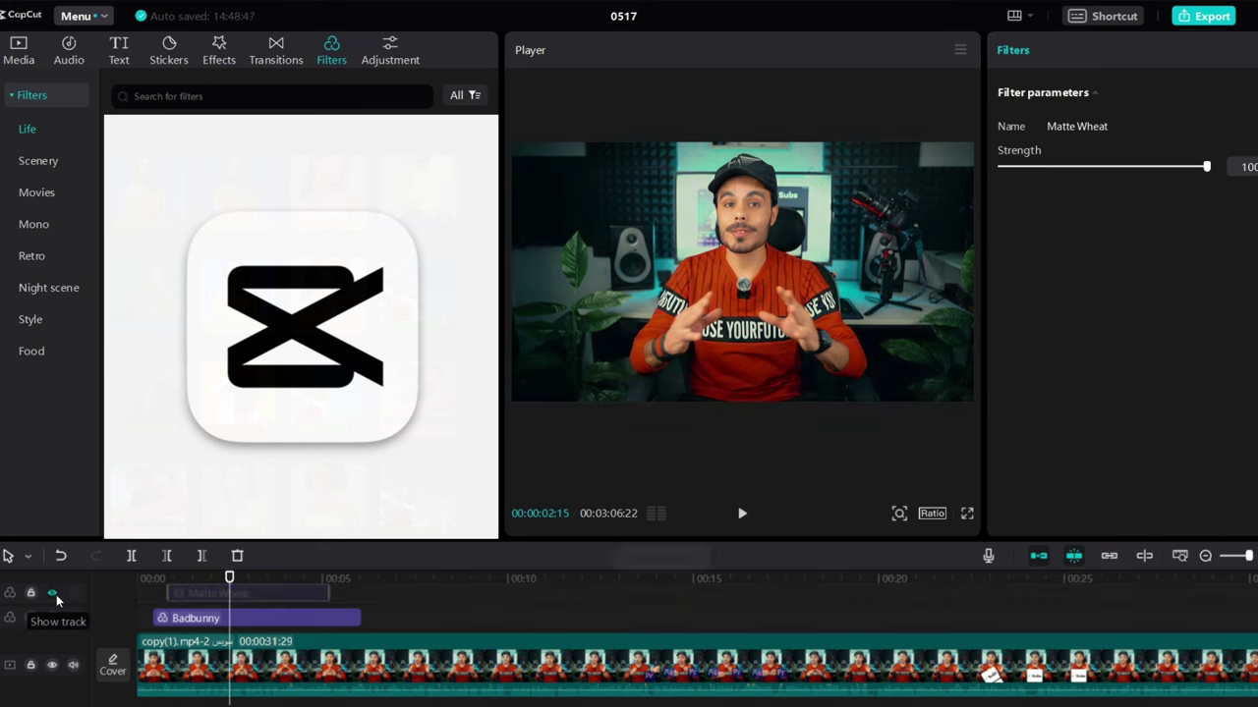
{"action": "left_click", "coordinate": [54, 594]}
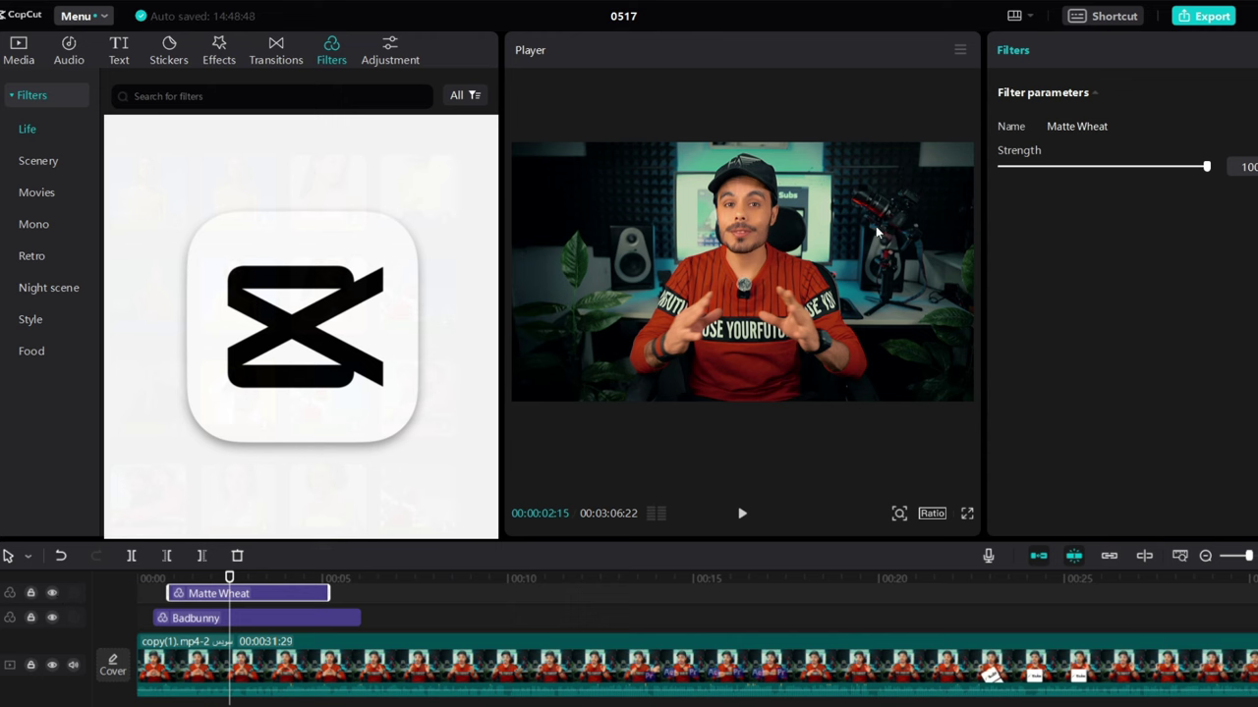
{"action": "left_click_drag", "start_coordinate": [1137, 168], "coordinate": [1113, 178]}
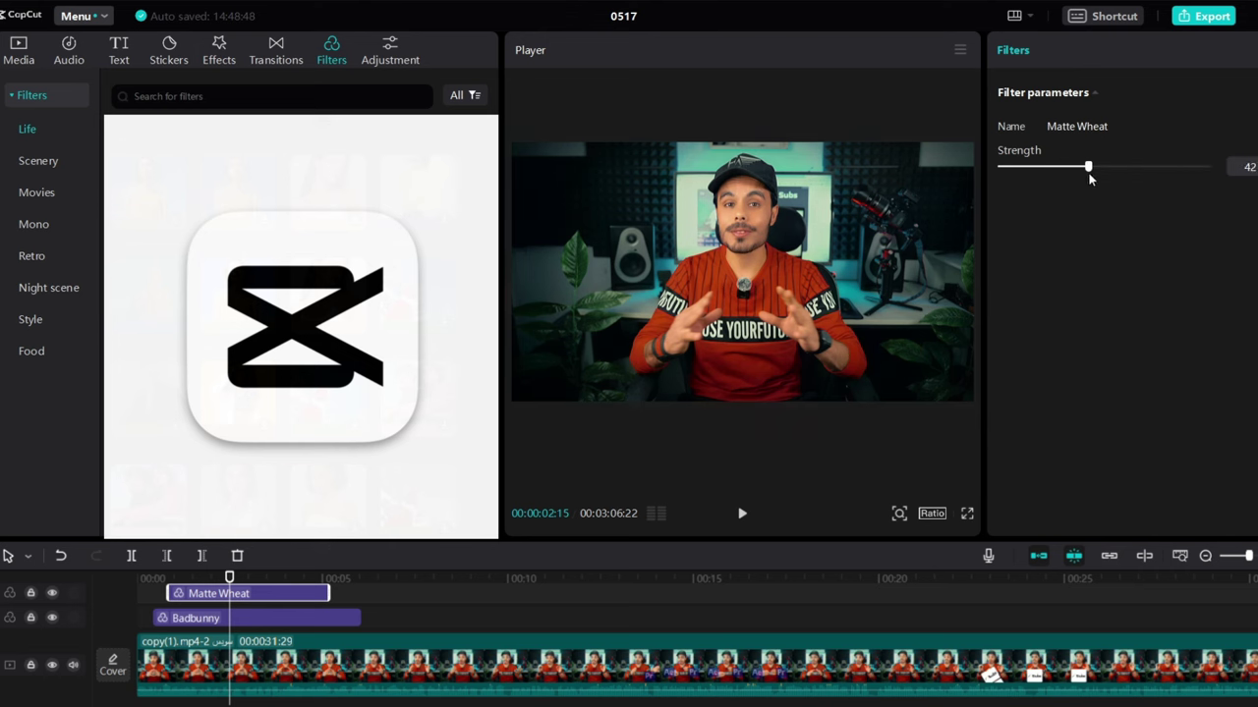
{"action": "mouse_move", "coordinate": [1076, 173]}
{"action": "left_mouse_down"}
{"action": "mouse_move", "coordinate": [1034, 182]}
{"action": "mouse_move", "coordinate": [1071, 179]}
{"action": "left_mouse_up"}
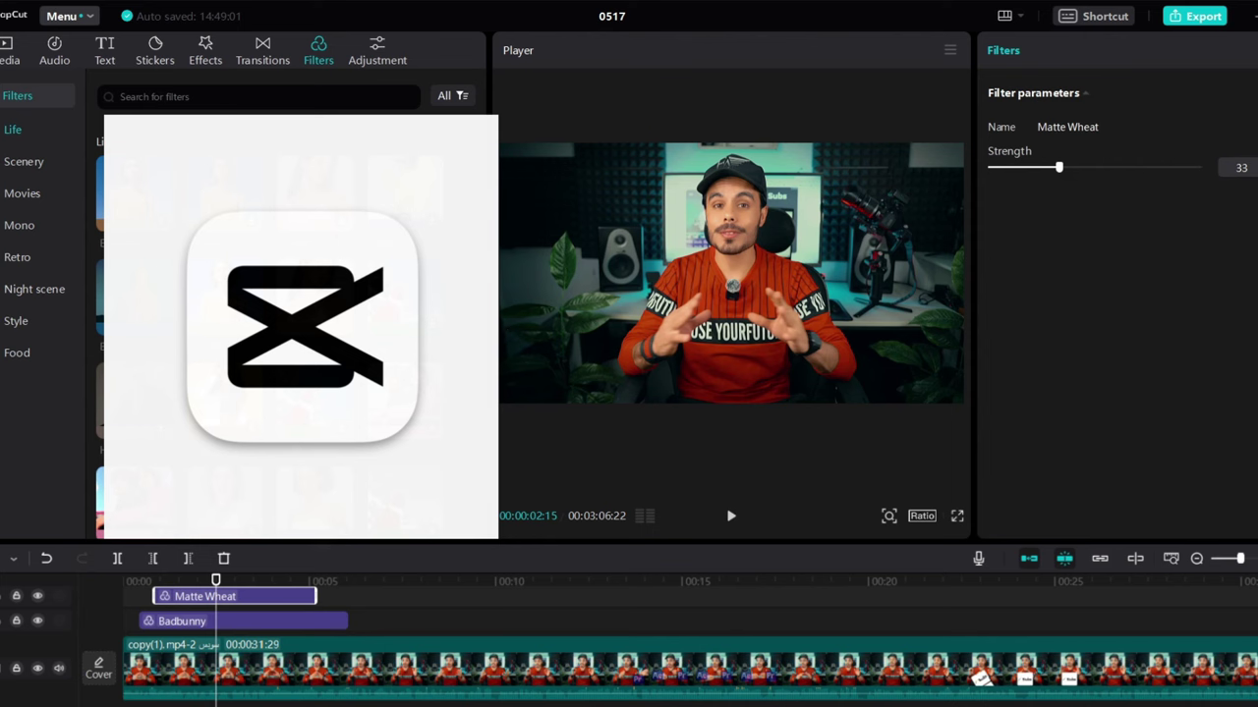
Delete the Matte Wheat and Badbunny filters from the timeline.
{"action": "key", "text": "Delete"}
{"action": "left_click", "coordinate": [266, 597]}
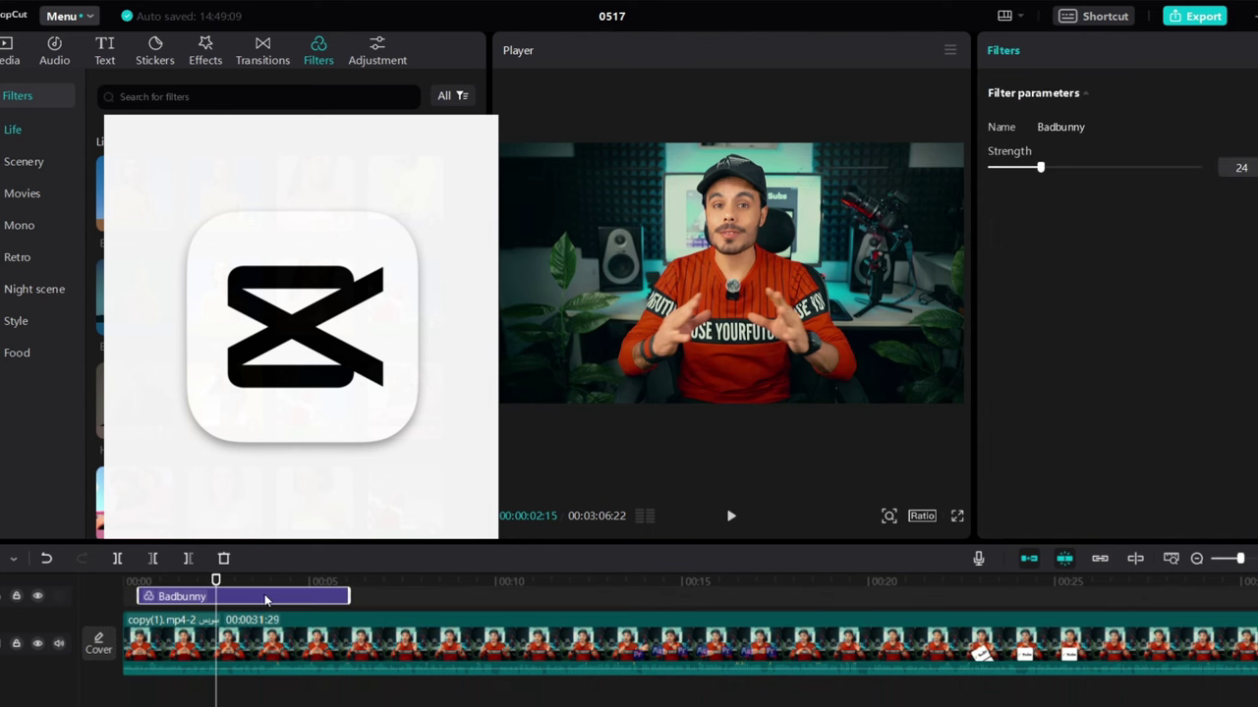
{"action": "key", "text": "Delete"}
Download the Clear II filter from the Scenery category and place it on the timeline above the clip.
{"action": "left_click", "coordinate": [29, 173]}
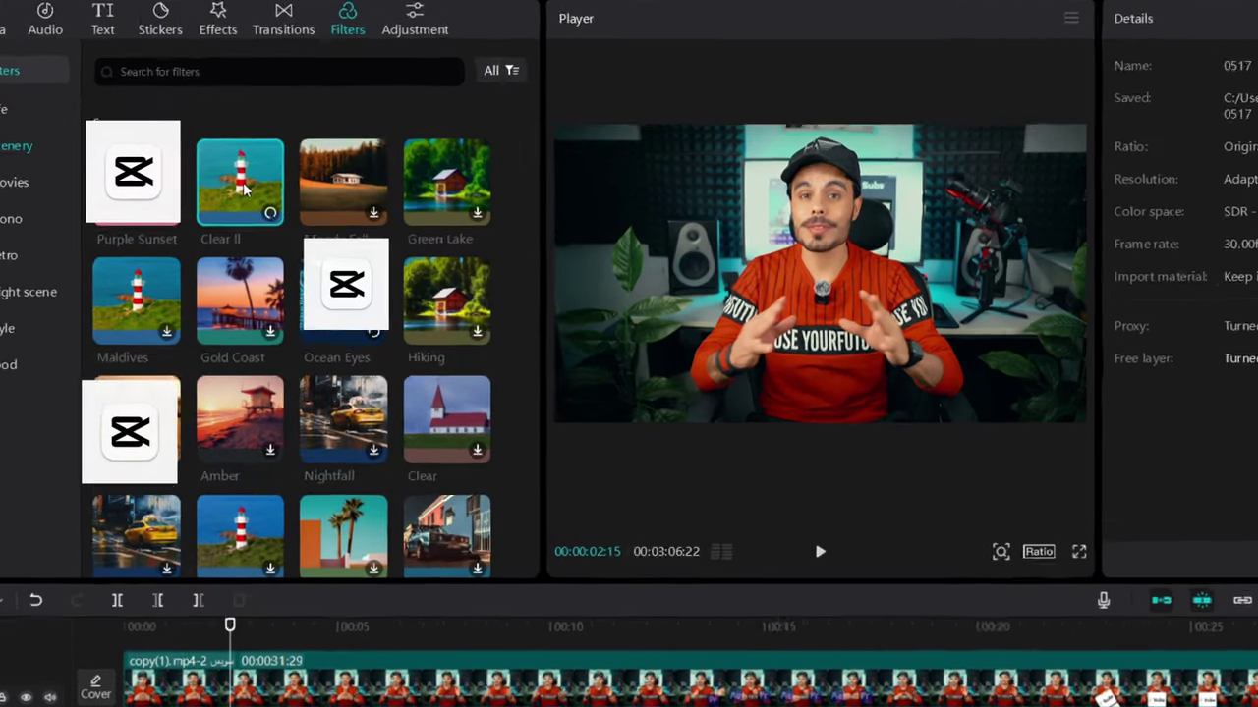
{"action": "left_click", "coordinate": [238, 211]}
{"action": "left_click_drag", "start_coordinate": [280, 172], "coordinate": [257, 634]}
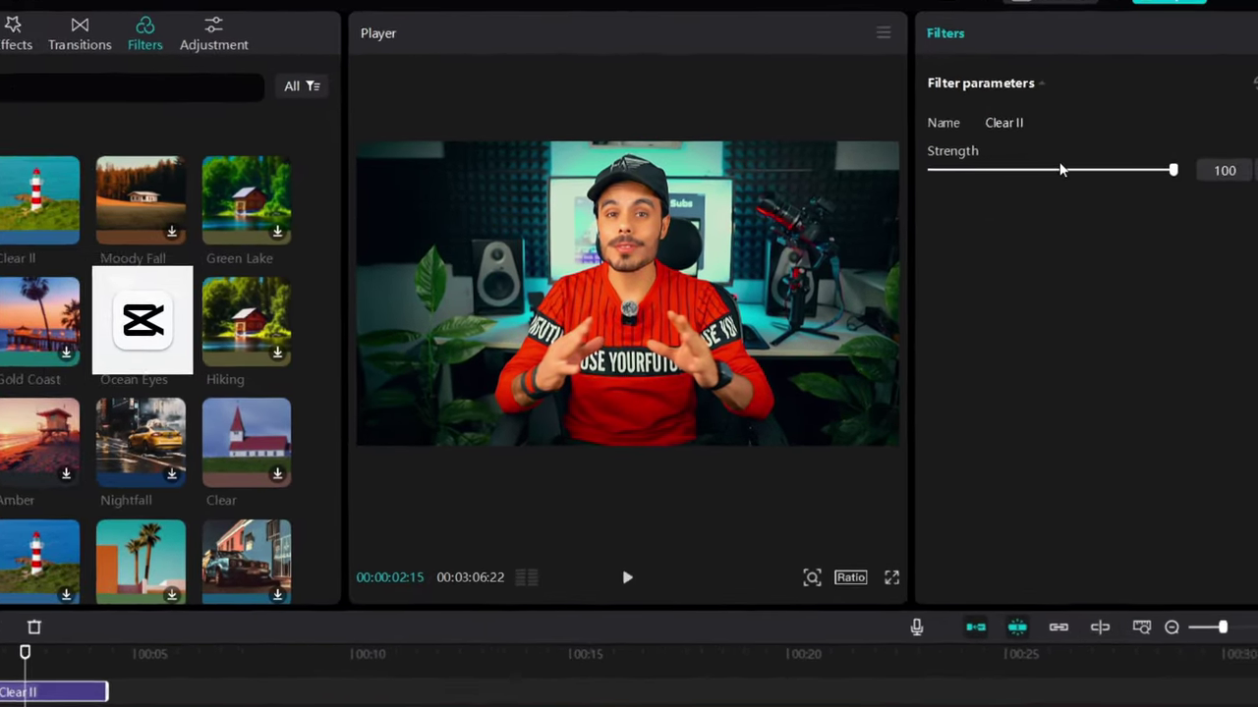
Try different strengths on the Clear II filter and set it to 53.
{"action": "left_click_drag", "start_coordinate": [1173, 173], "coordinate": [1109, 182]}
{"action": "left_click_drag", "start_coordinate": [921, 183], "coordinate": [992, 173]}
{"action": "left_click", "coordinate": [938, 169]}
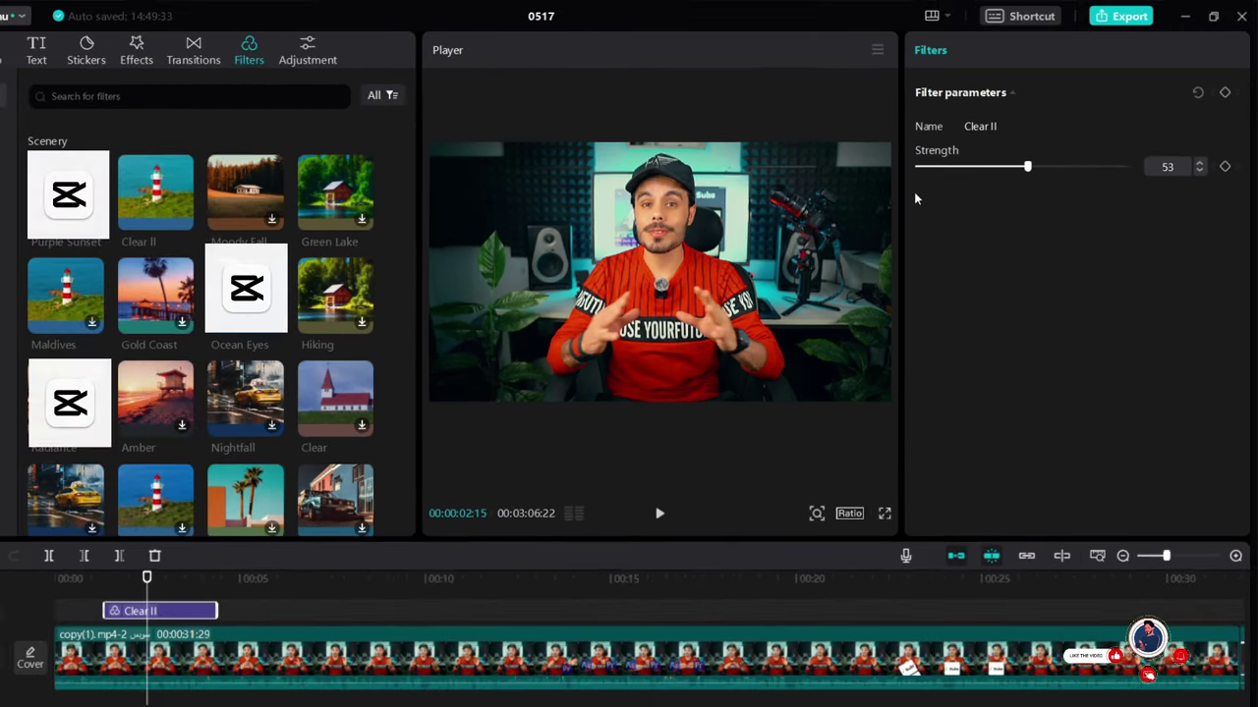
Add the Moody Fall filter from the Scenery category to the timeline and delete the Clear II filter.
{"action": "mouse_move", "coordinate": [25, 229]}
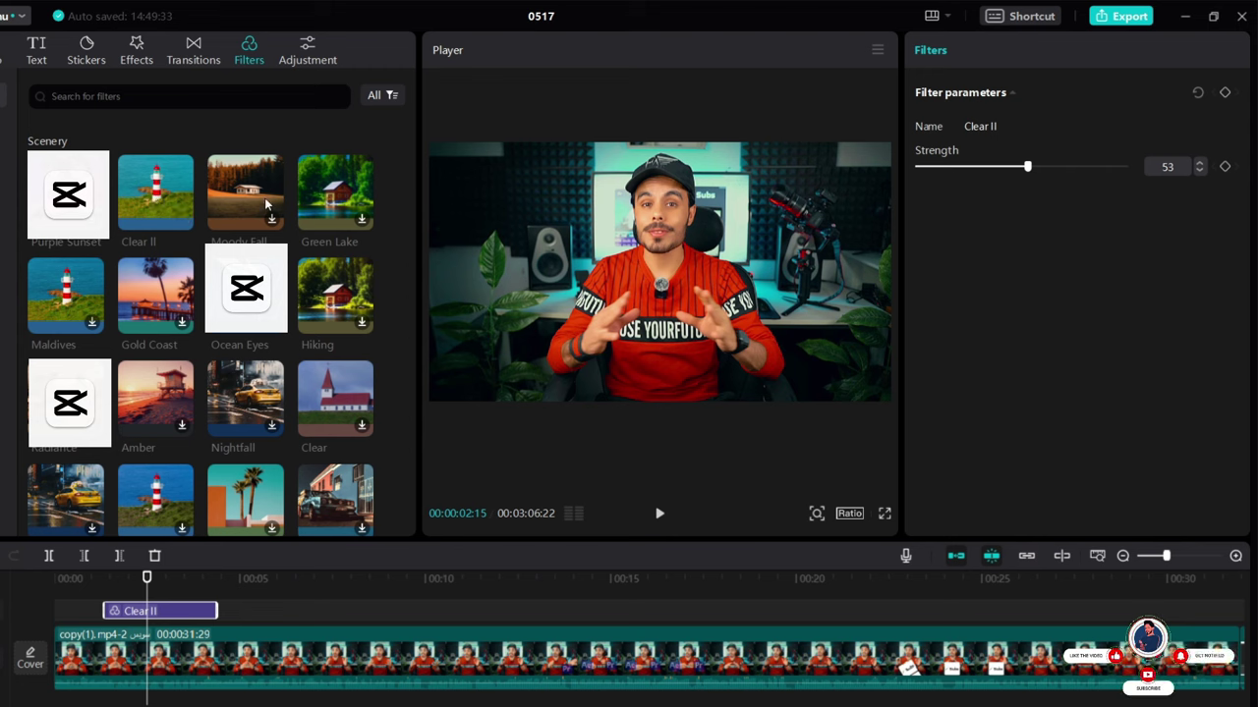
{"action": "left_click_drag", "start_coordinate": [267, 207], "coordinate": [169, 610]}
{"action": "left_click", "coordinate": [168, 601]}
{"action": "key", "text": "Delete"}
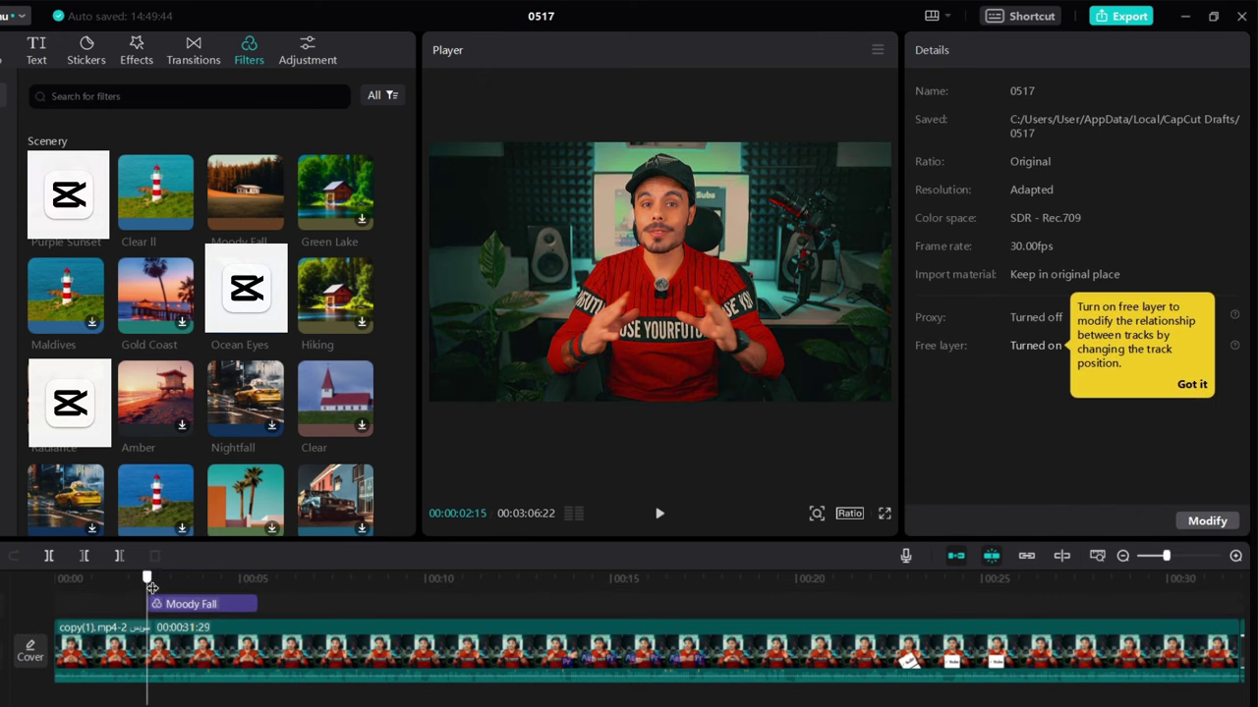
Move the playhead to 00:00:03:10 and set the Moody Fall filter's strength to 0.
{"action": "left_click_drag", "start_coordinate": [147, 579], "coordinate": [178, 579]}
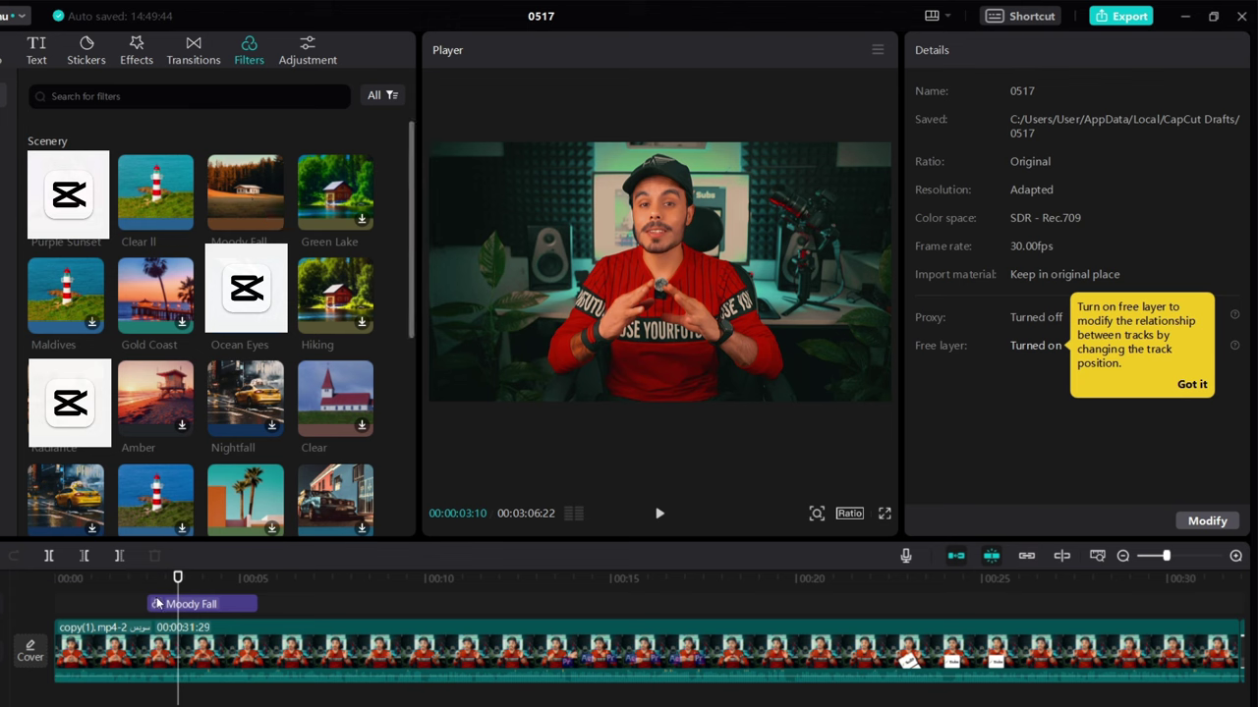
{"action": "left_click", "coordinate": [183, 605]}
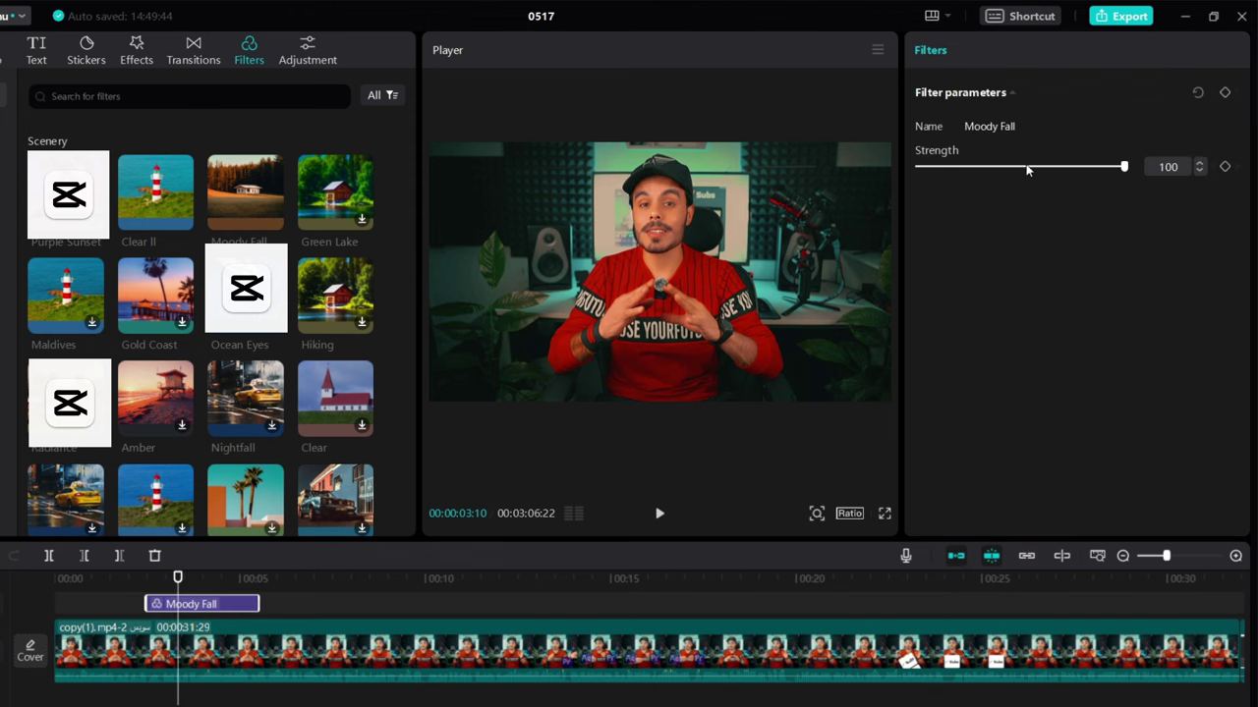
{"action": "left_click_drag", "start_coordinate": [1026, 169], "coordinate": [897, 172]}
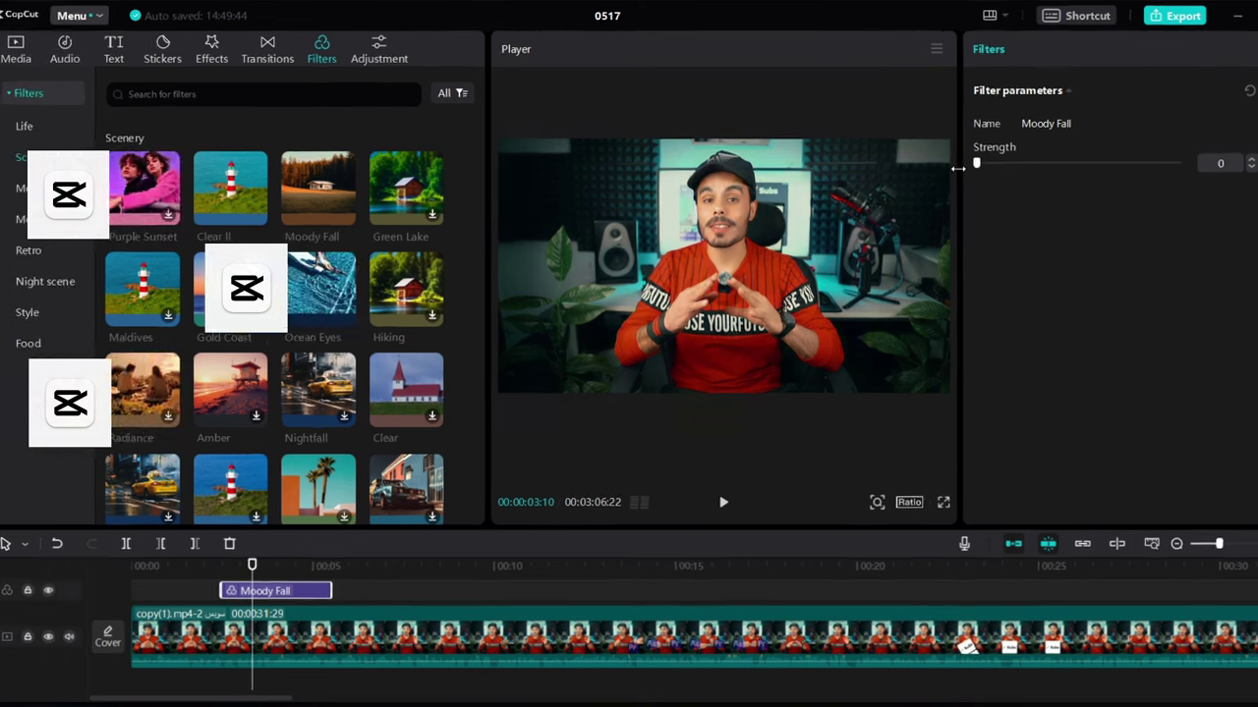
Delete the Moody Fall filter, add the Gold Coast filter from Scenery above the clip and move the playhead to 00:00:03:23.
{"action": "key", "text": "Delete"}
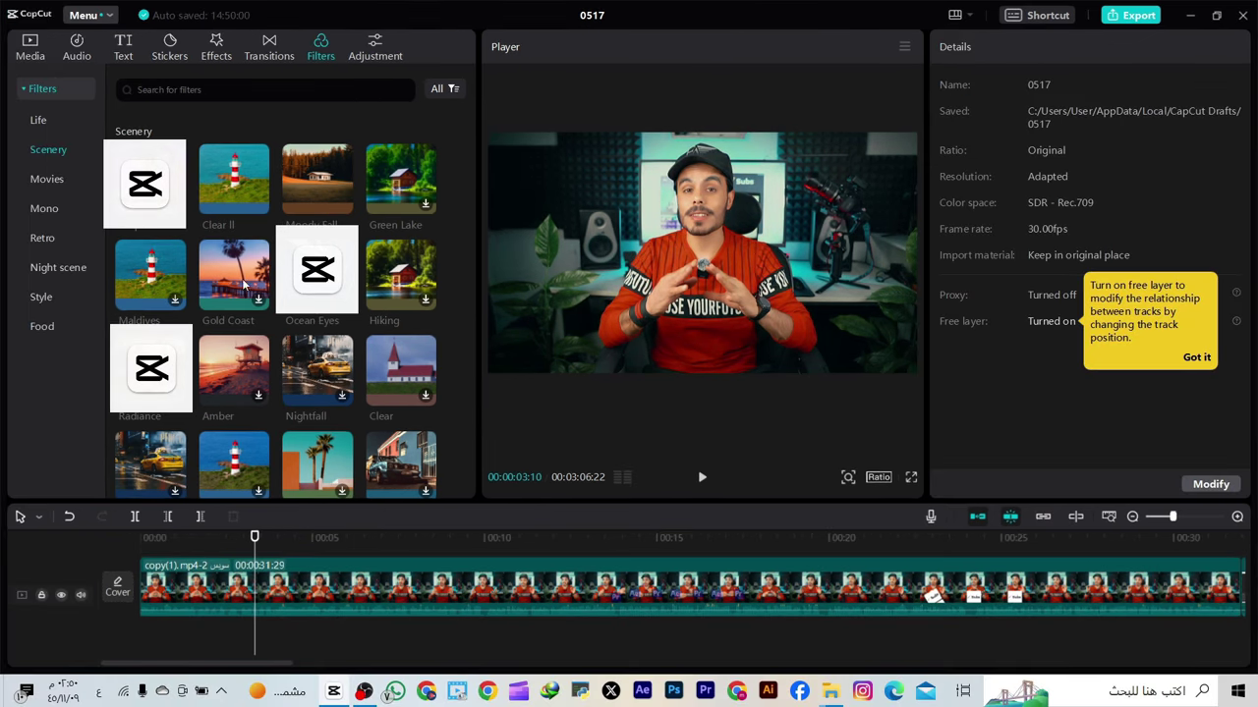
{"action": "left_click_drag", "start_coordinate": [244, 284], "coordinate": [270, 540]}
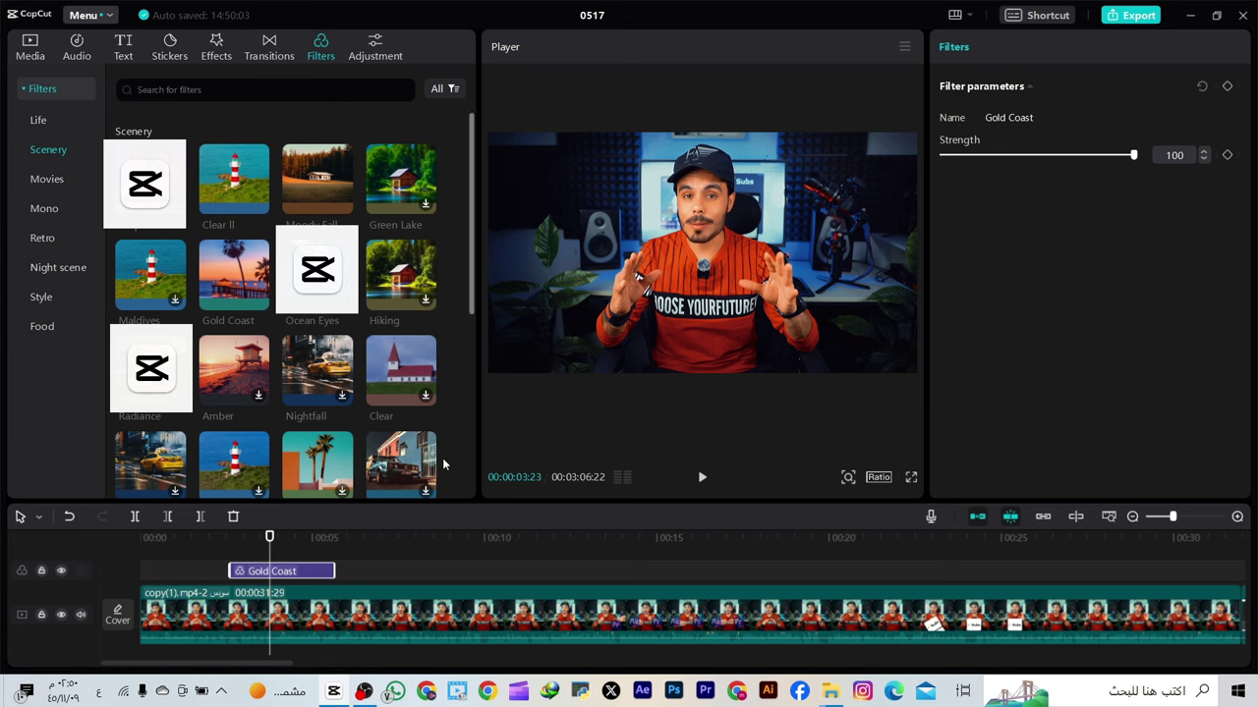
Delete the Gold Coast filter, add the December filter from Scenery above the clip and move the playhead to 00:00:04:05.
{"action": "key", "text": "Delete"}
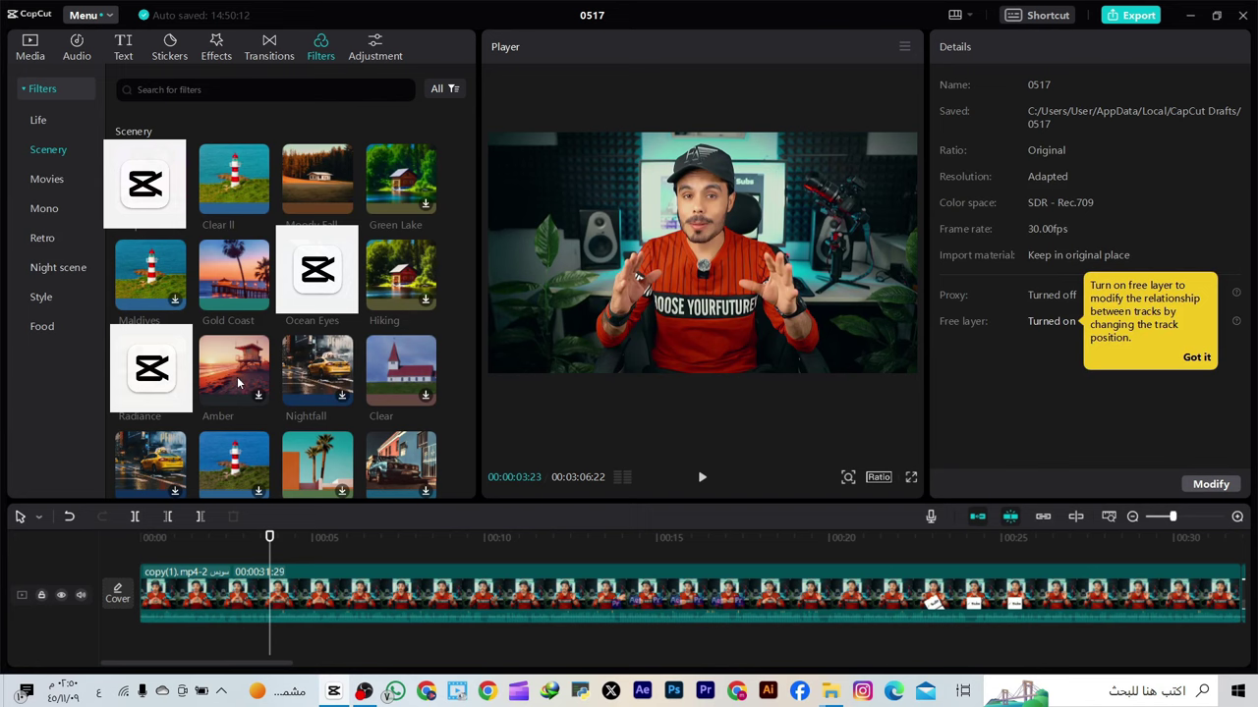
{"action": "scroll", "coordinate": [239, 387], "scroll_direction": "down", "scroll_amount": 2}
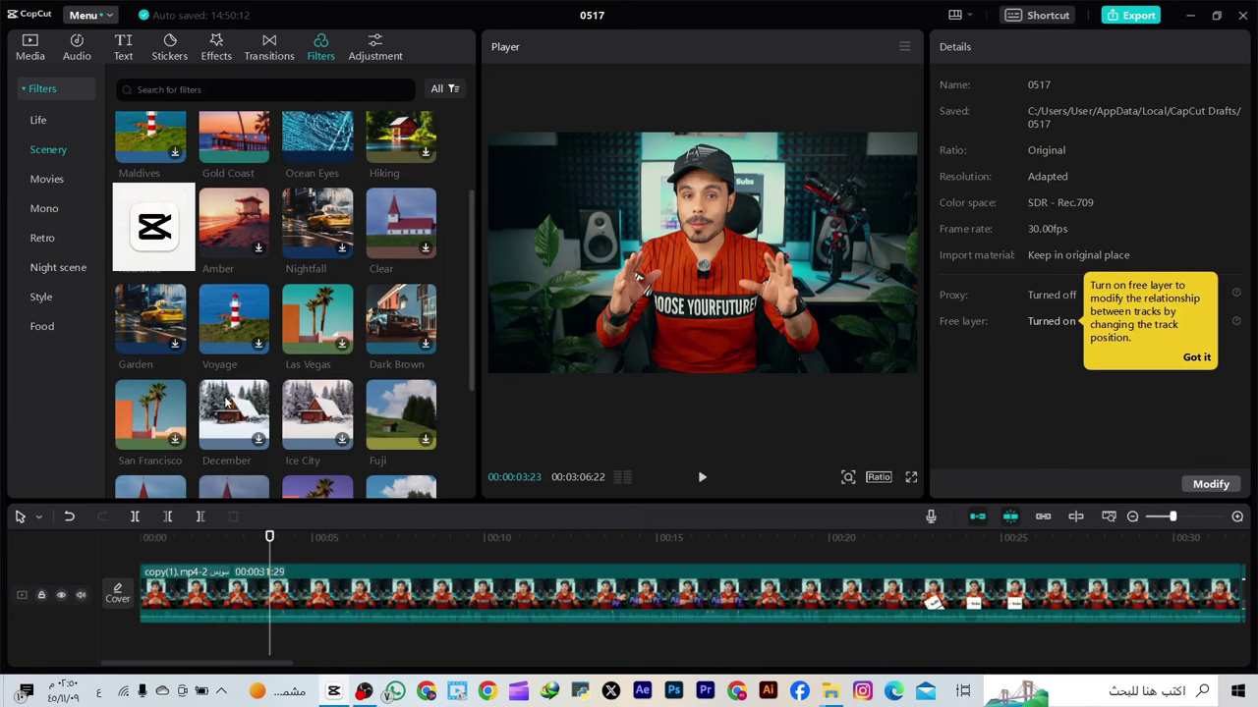
{"action": "left_click", "coordinate": [244, 420]}
{"action": "left_click_drag", "start_coordinate": [244, 421], "coordinate": [280, 555]}
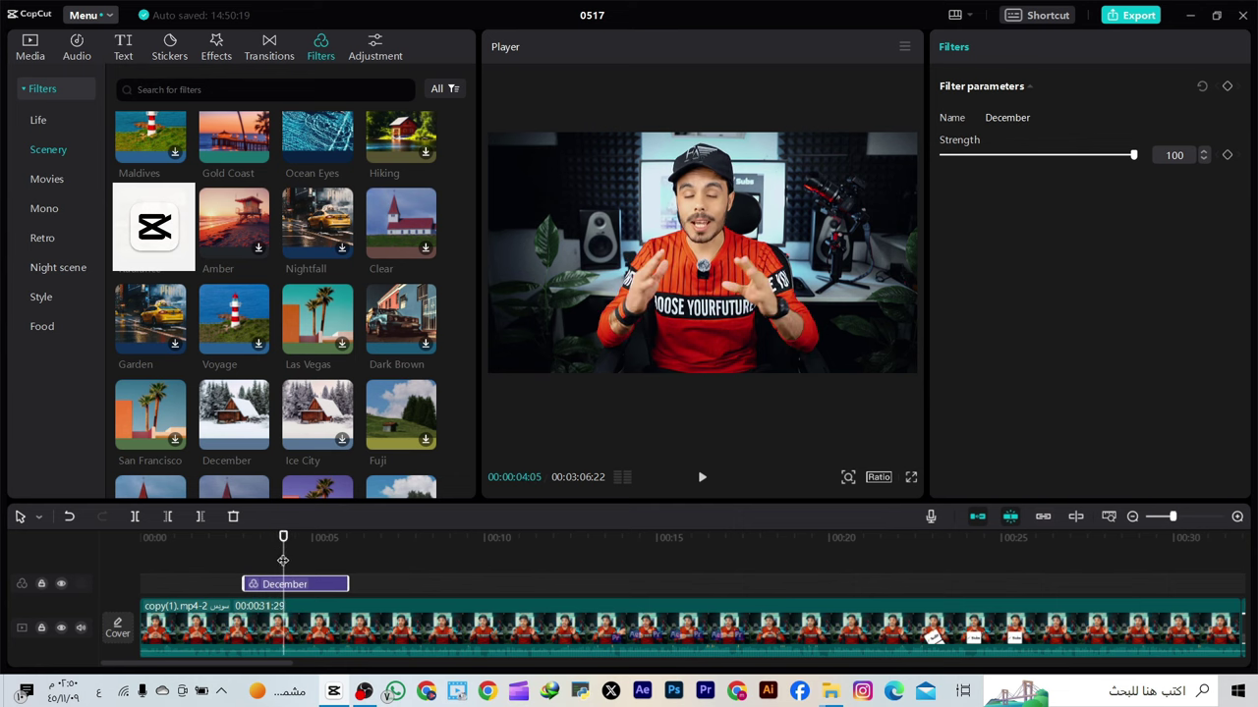
{"action": "left_click", "coordinate": [524, 344]}
{"action": "left_click_drag", "start_coordinate": [523, 344], "coordinate": [548, 295]}
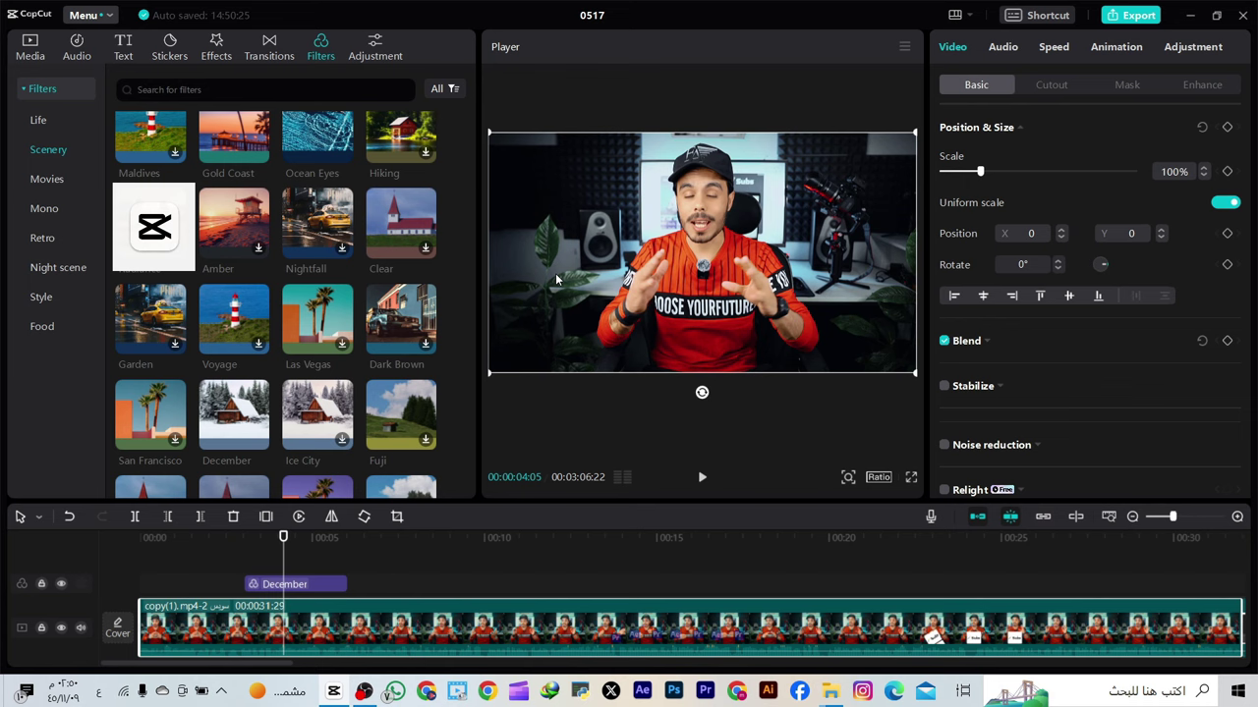
{"action": "left_click", "coordinate": [342, 584]}
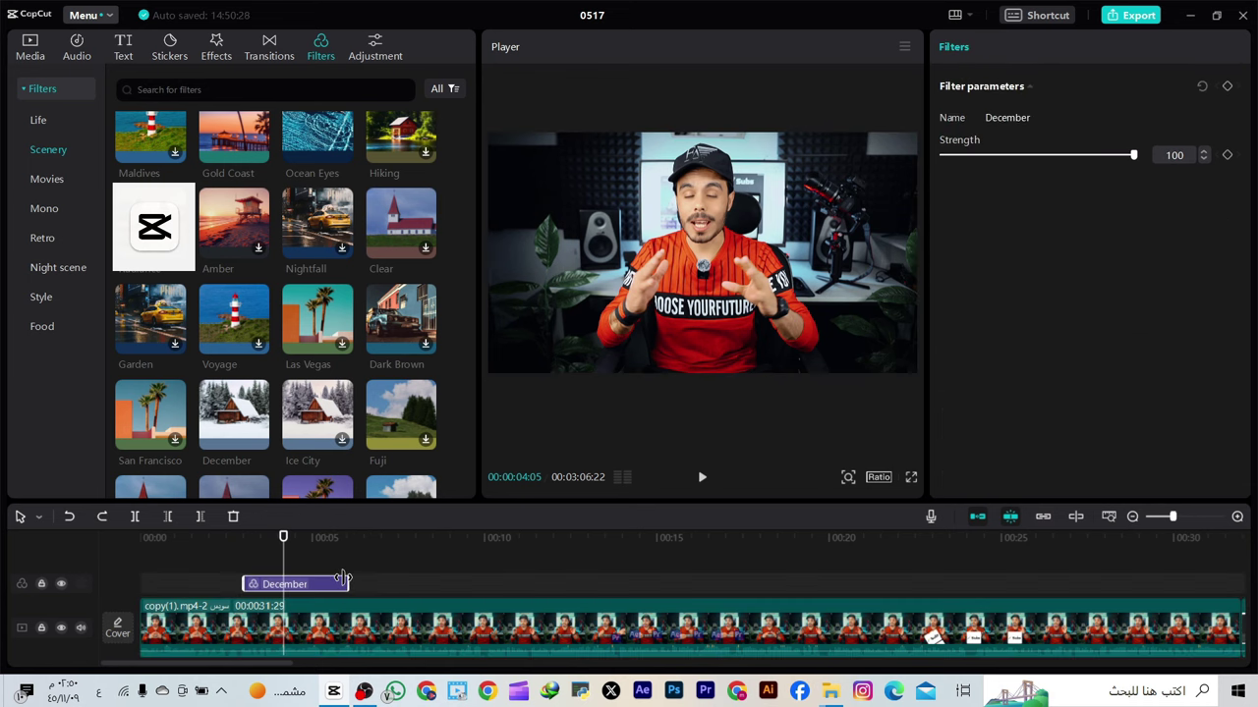
Try adding the Ice City filter above December, remove it and move the playhead to 00:00:04:12.
{"action": "left_click_drag", "start_coordinate": [332, 433], "coordinate": [306, 575]}
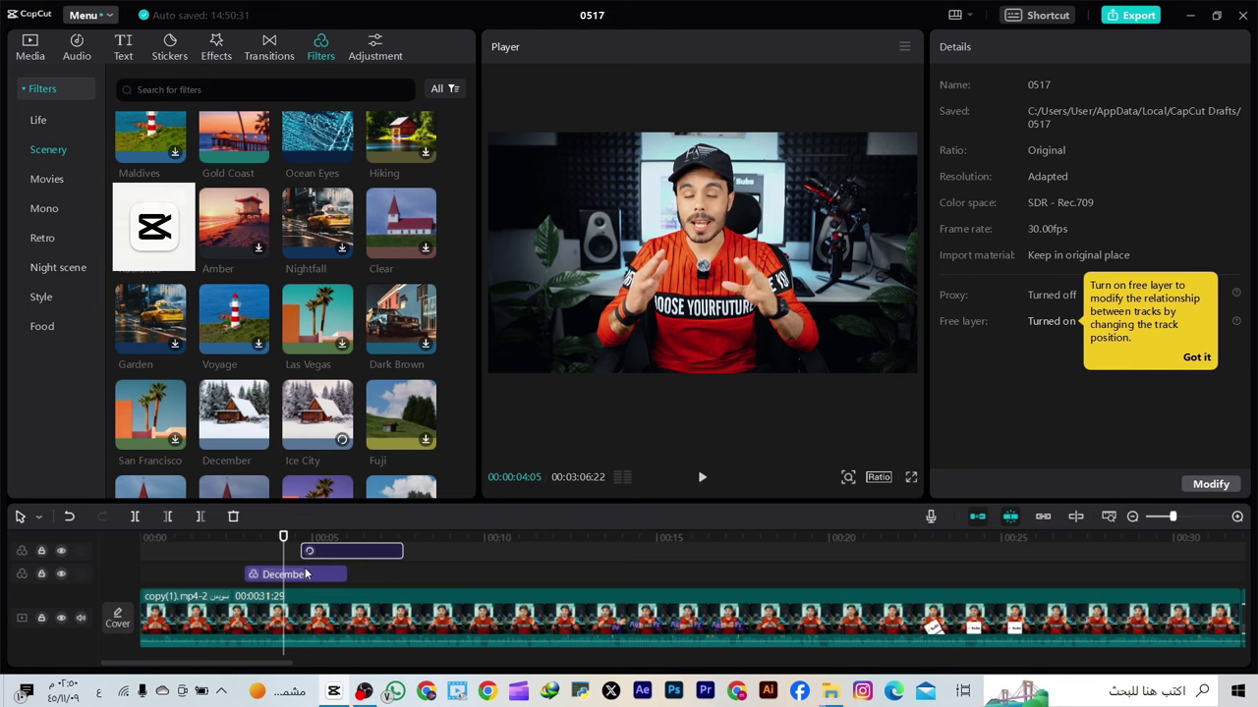
{"action": "left_click", "coordinate": [306, 575]}
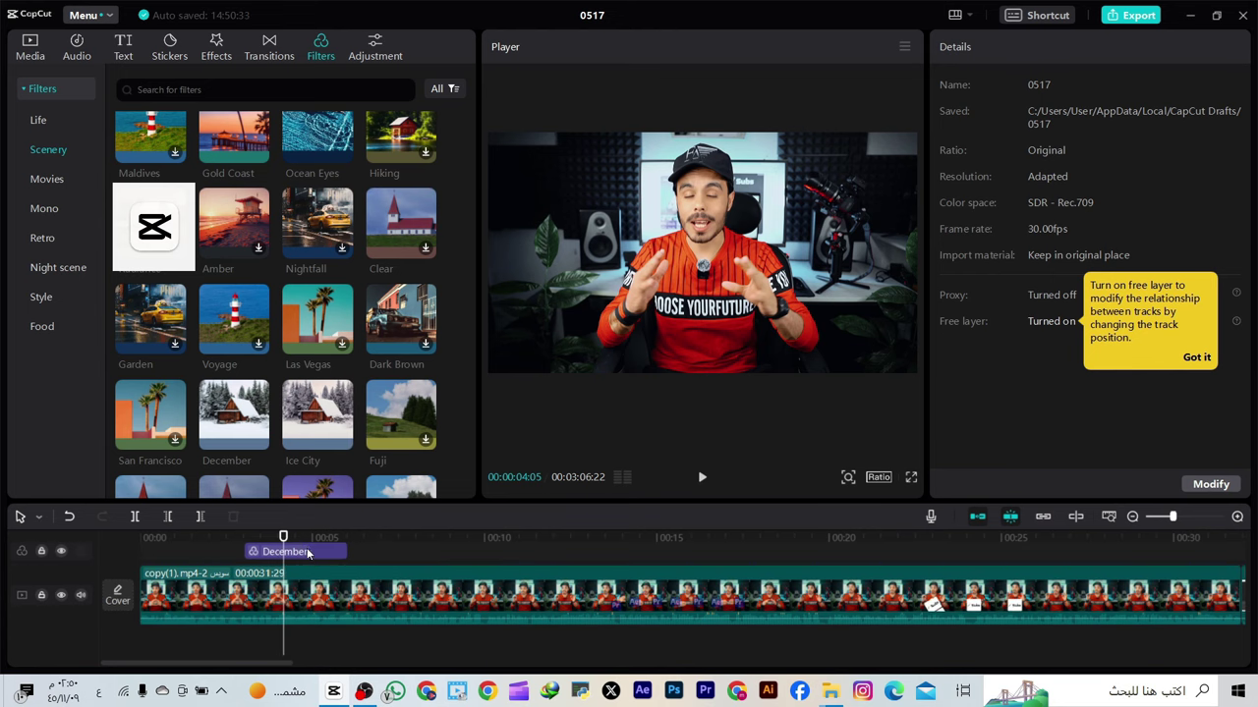
{"action": "left_click", "coordinate": [308, 553]}
{"action": "left_click", "coordinate": [291, 537]}
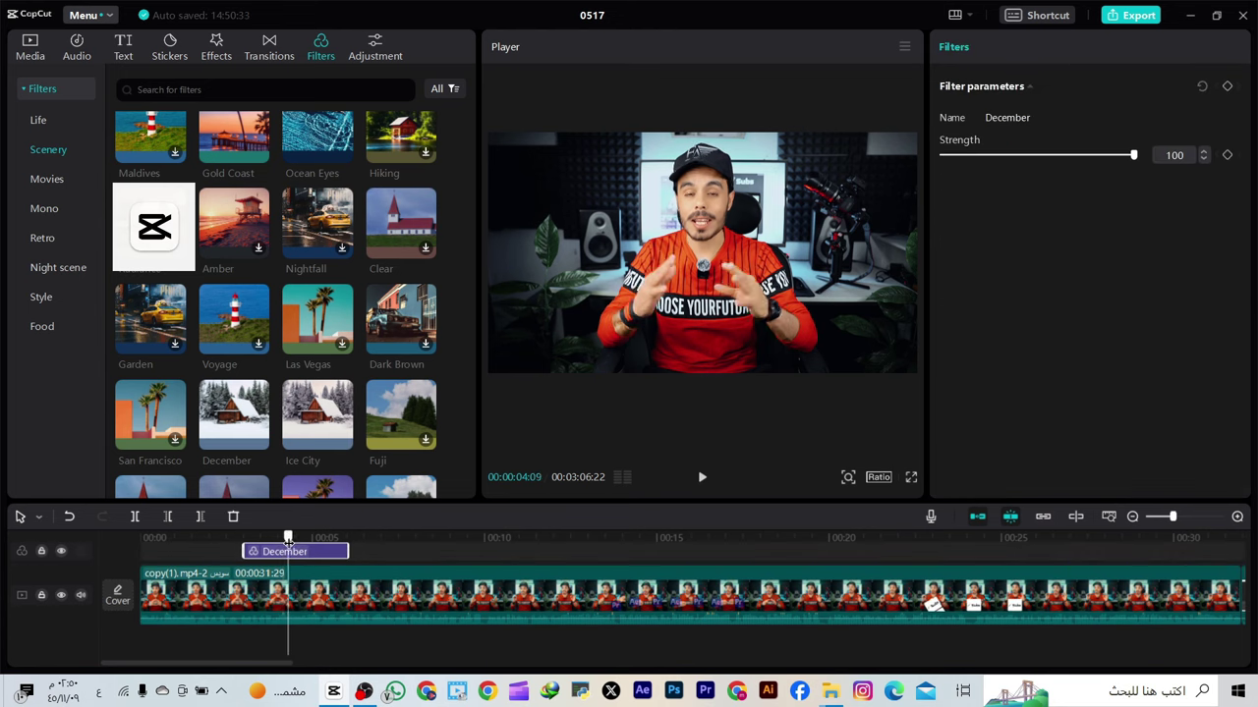
Show the Movies filter category and delete the December filter from the timeline.
{"action": "scroll", "coordinate": [289, 458], "scroll_direction": "down", "scroll_amount": 2}
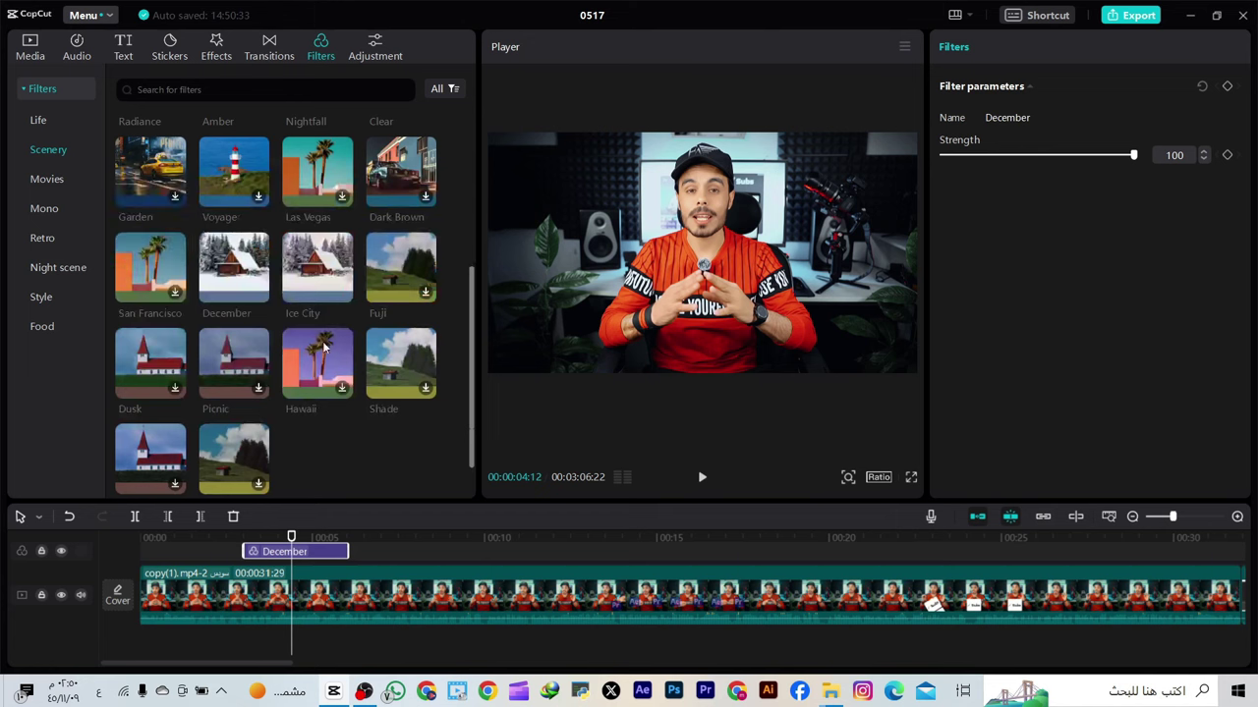
{"action": "left_click", "coordinate": [43, 178]}
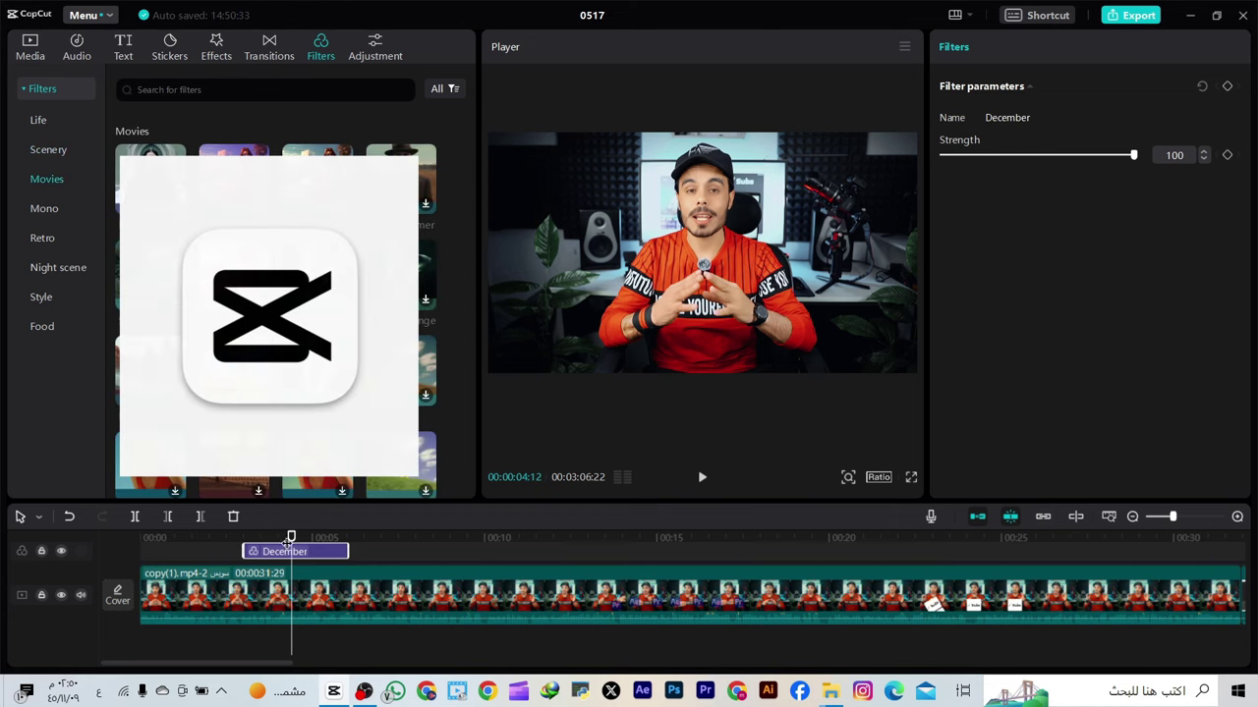
{"action": "key", "text": "Delete"}
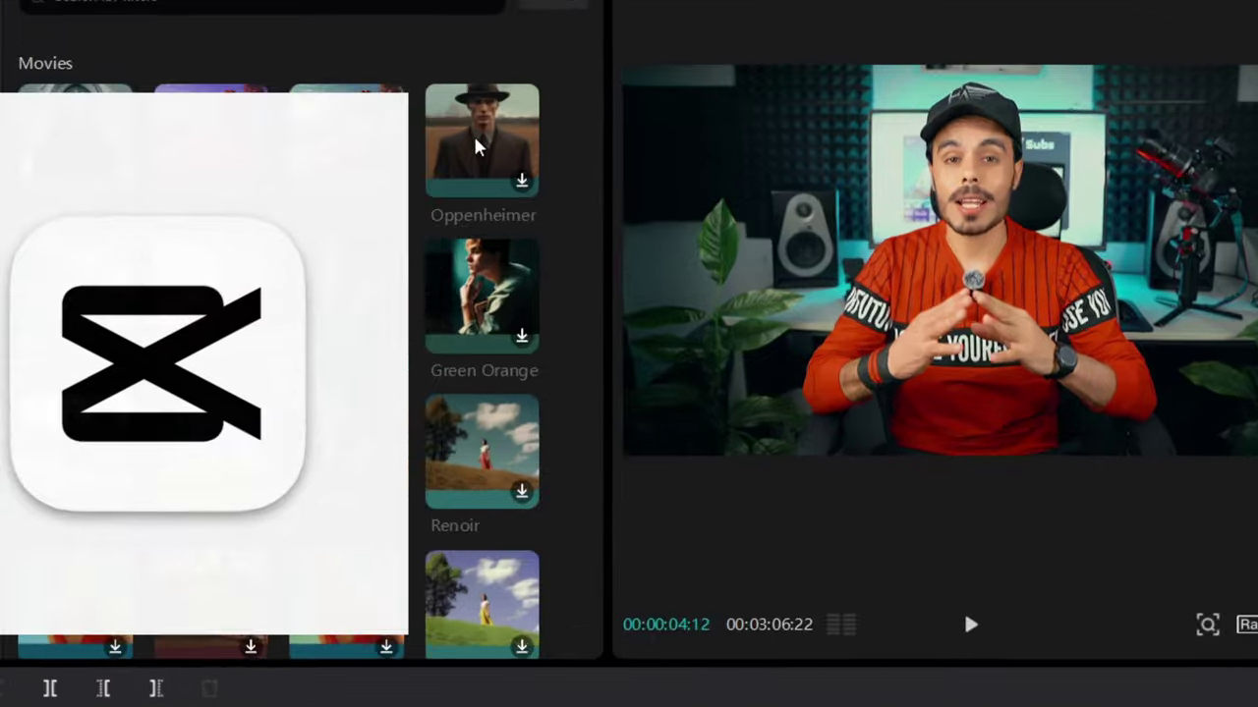
Add the Oppenheimer filter from Movies above the clip and lower its strength to somewhat below half.
{"action": "left_click_drag", "start_coordinate": [401, 177], "coordinate": [439, 186]}
{"action": "left_click_drag", "start_coordinate": [591, 141], "coordinate": [258, 706]}
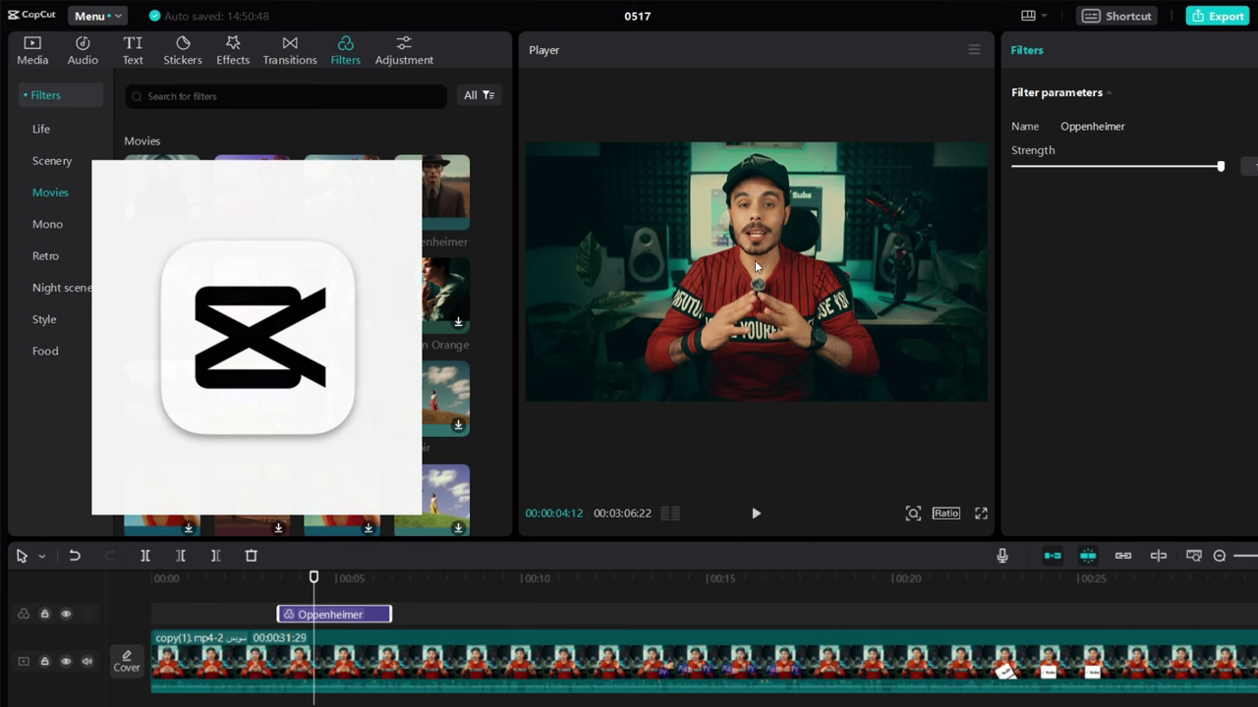
{"action": "left_click_drag", "start_coordinate": [1117, 166], "coordinate": [1096, 176]}
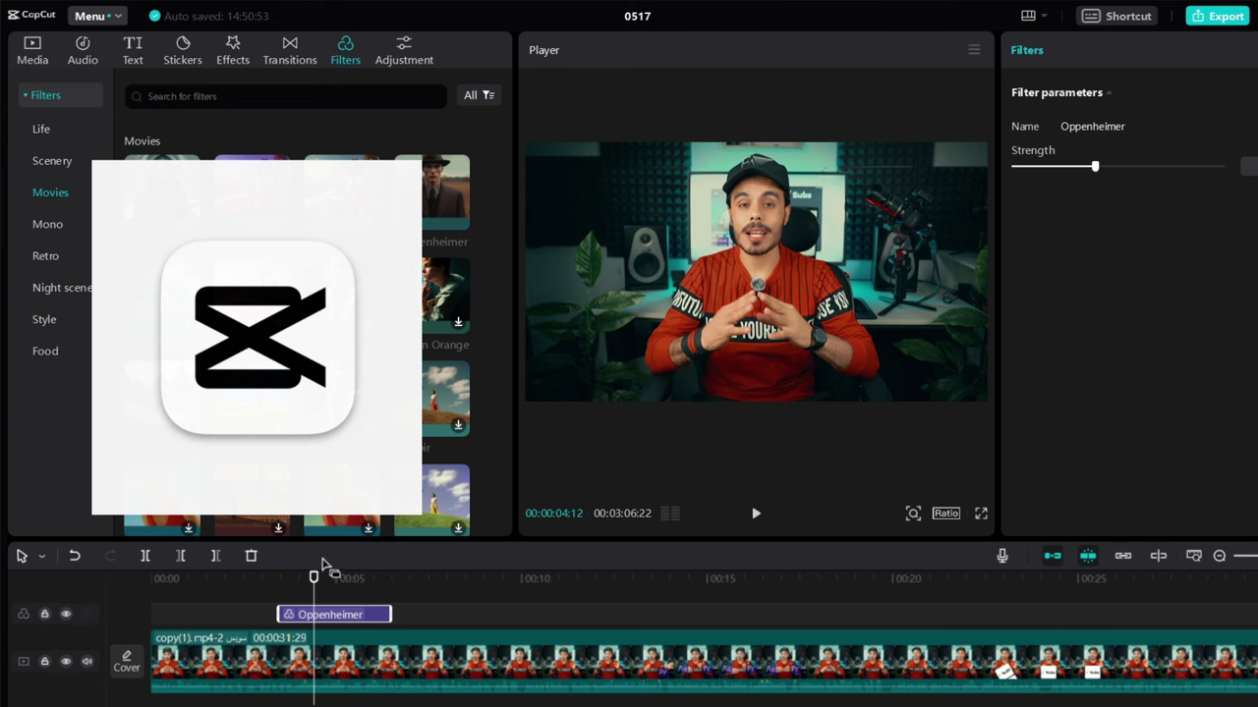
Delete the Oppenheimer filter and add the Dark Brown filter from Movies above the clip.
{"action": "key", "text": "Delete"}
{"action": "scroll", "coordinate": [295, 334], "scroll_direction": "down", "scroll_amount": 2}
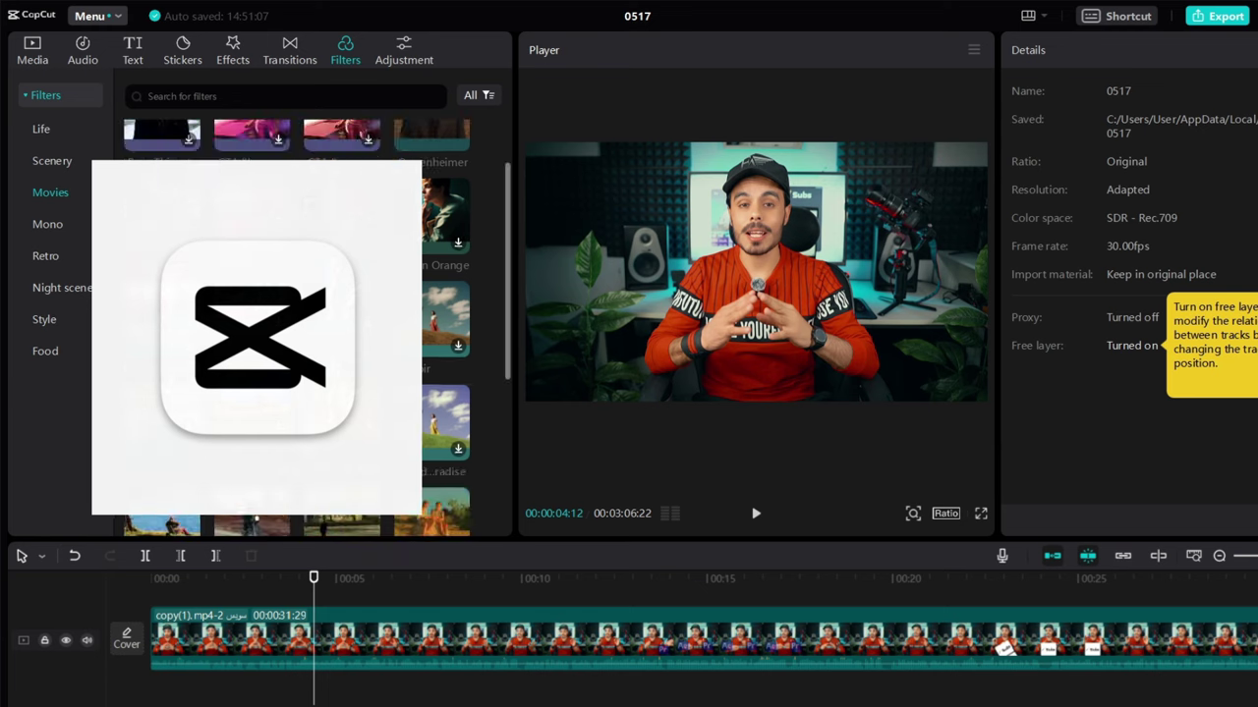
{"action": "left_click_drag", "start_coordinate": [251, 528], "coordinate": [258, 624]}
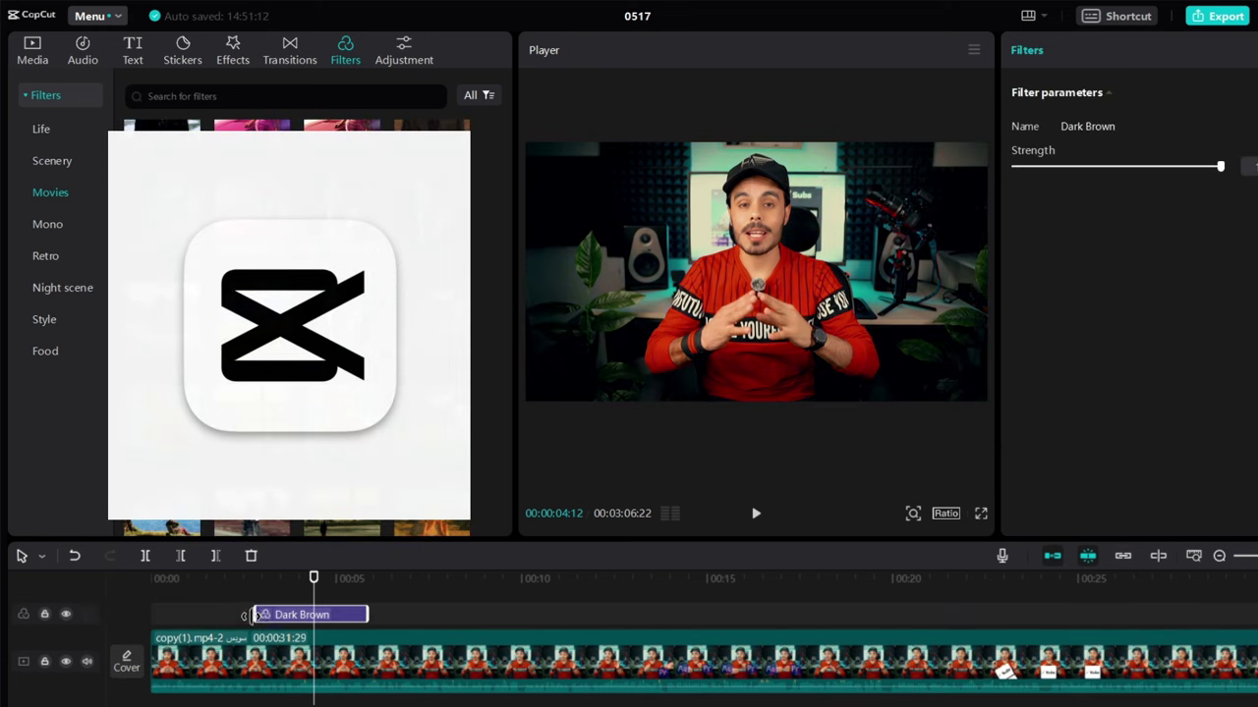
Try low and near-full strengths on the Dark Brown filter and leave it at roughly two thirds.
{"action": "left_click_drag", "start_coordinate": [1080, 166], "coordinate": [1069, 171]}
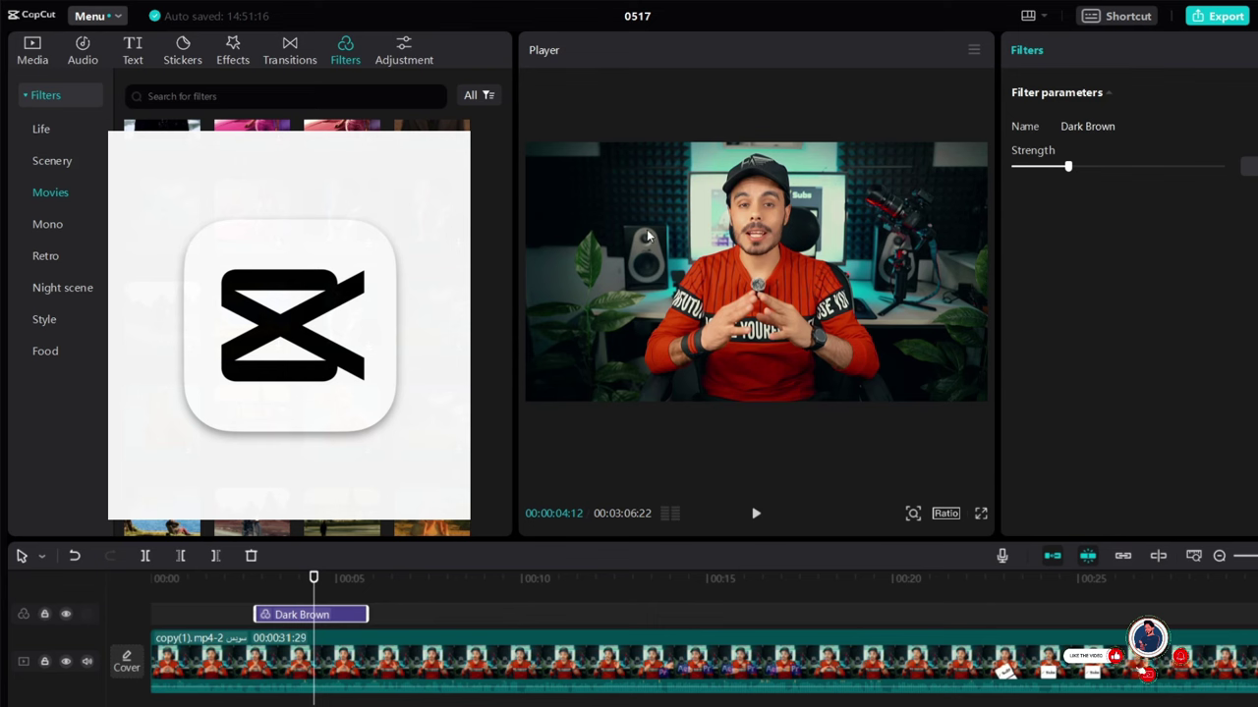
{"action": "left_click_drag", "start_coordinate": [1138, 165], "coordinate": [1218, 166]}
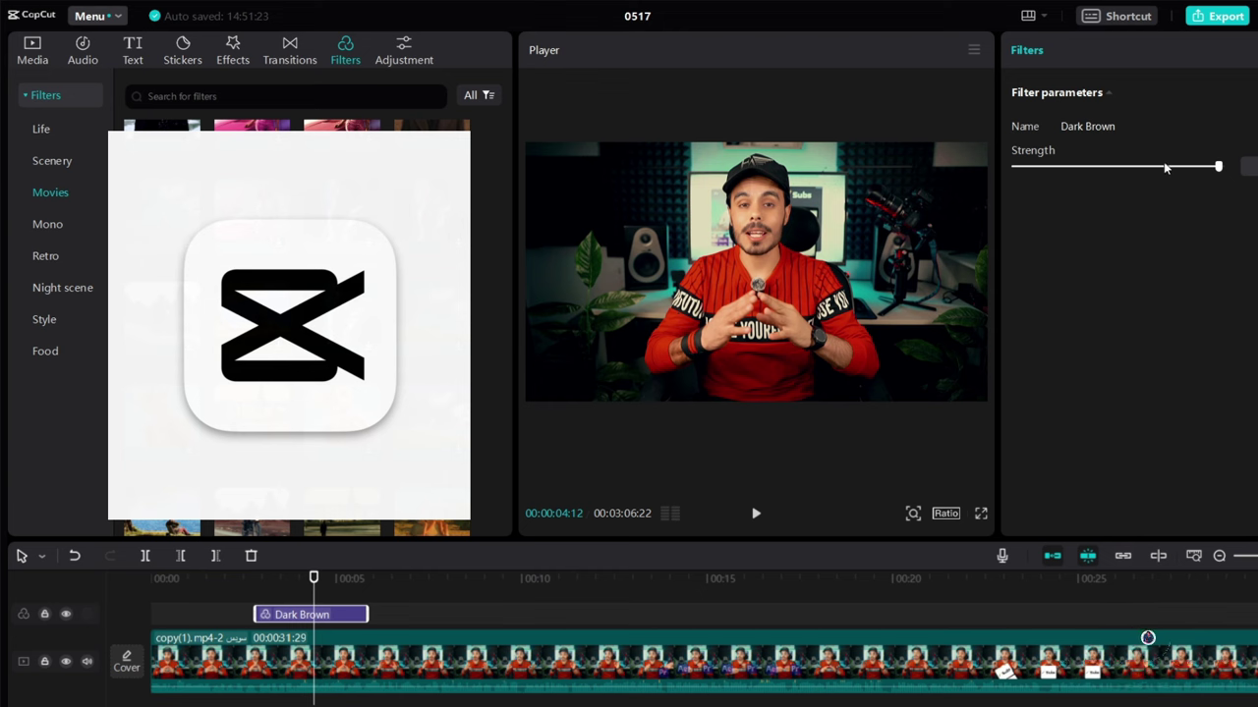
{"action": "left_click_drag", "start_coordinate": [1164, 166], "coordinate": [1146, 166]}
Delete the Dark Brown filter and add the Black Forest filter from the Mono category above the clip.
{"action": "scroll", "coordinate": [321, 531], "scroll_direction": "down", "scroll_amount": 2}
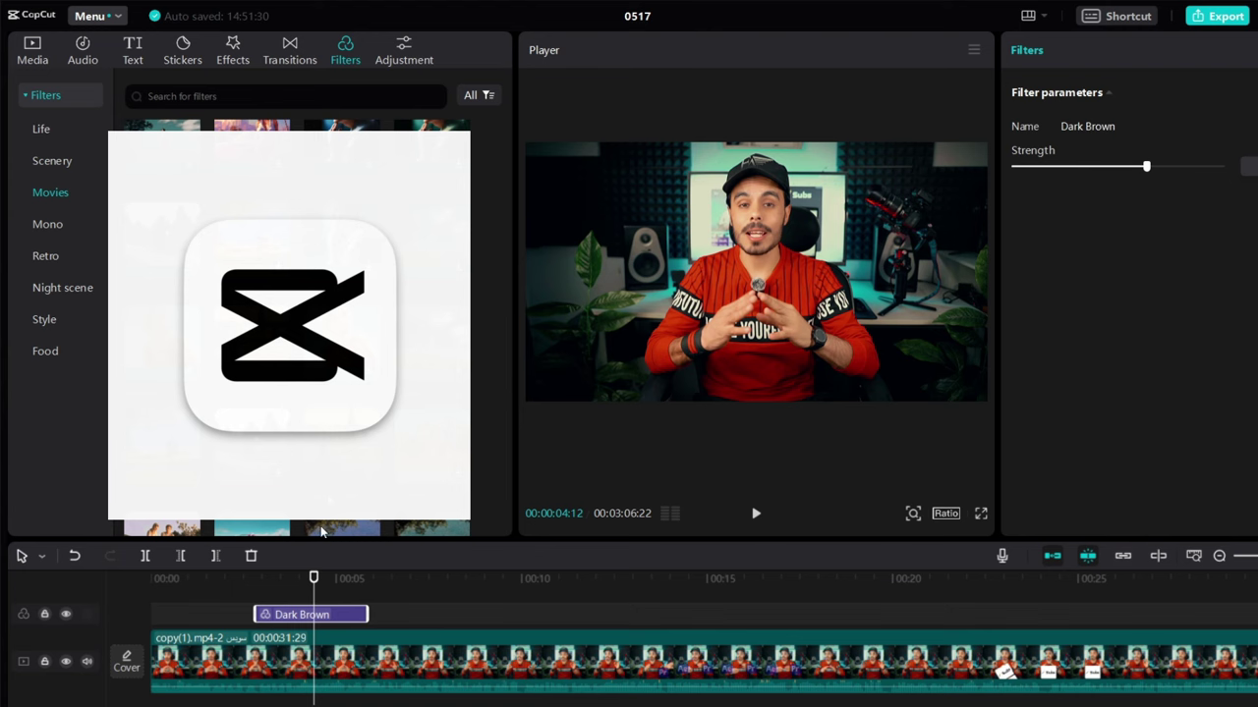
{"action": "key", "text": "Delete"}
{"action": "scroll", "coordinate": [295, 525], "scroll_direction": "down", "scroll_amount": 2}
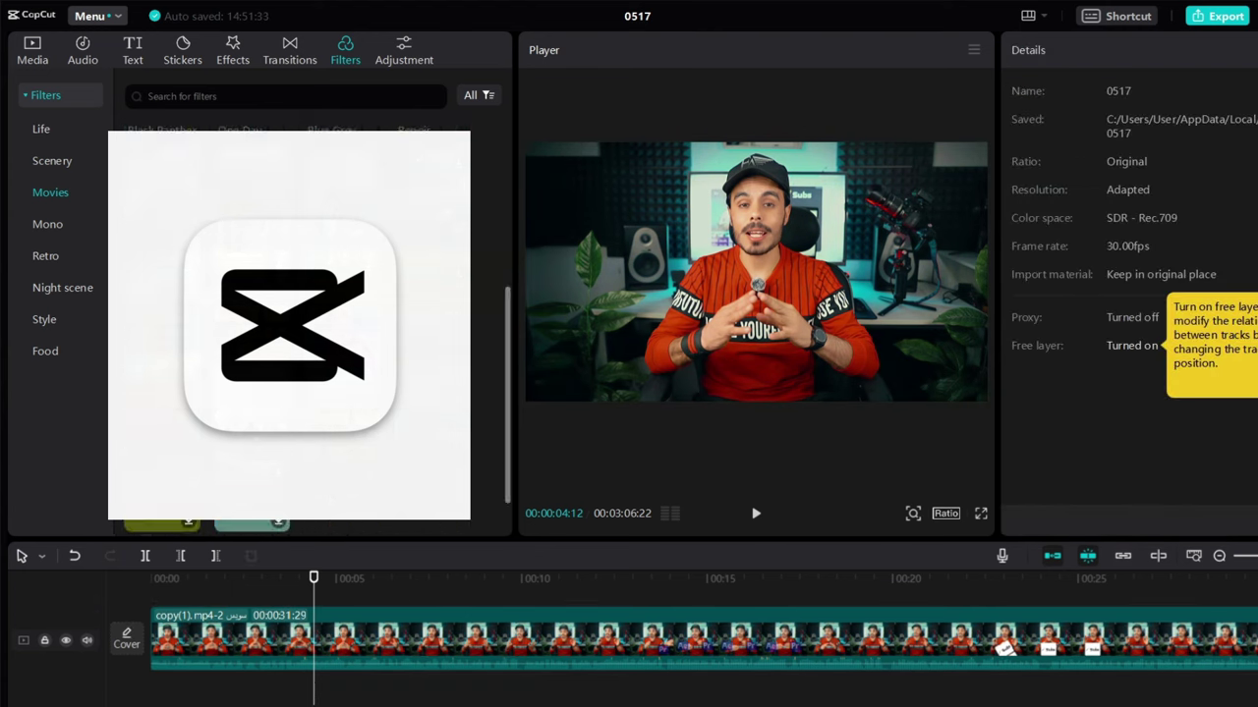
{"action": "left_click", "coordinate": [56, 226]}
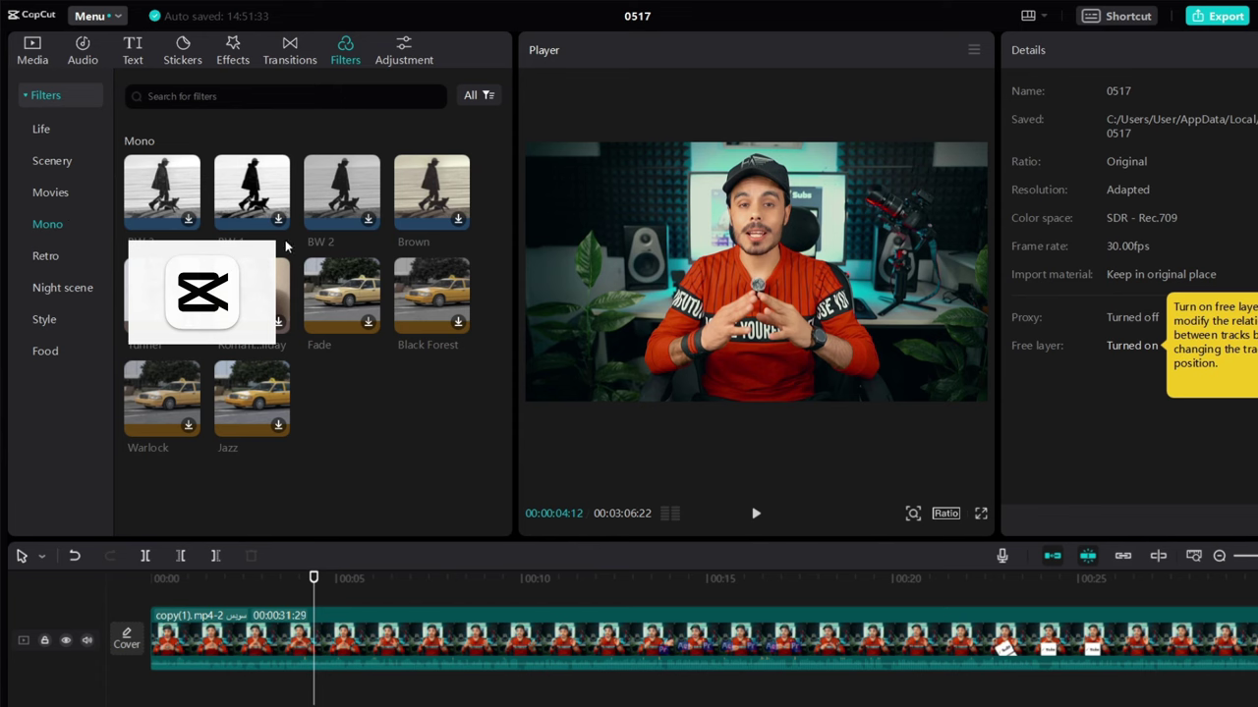
{"action": "left_click_drag", "start_coordinate": [433, 295], "coordinate": [283, 602]}
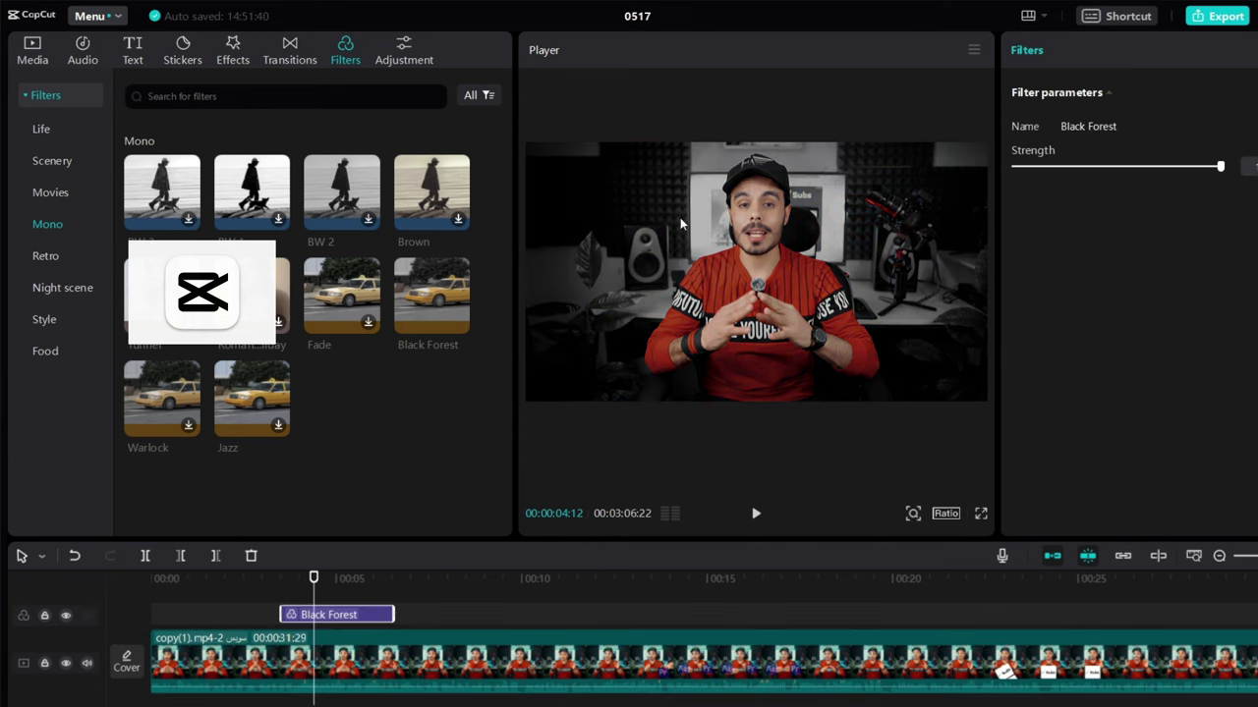
Try the Black Forest filter at about half strength, then replace it with a fresh copy of the same filter.
{"action": "left_click", "coordinate": [1116, 167]}
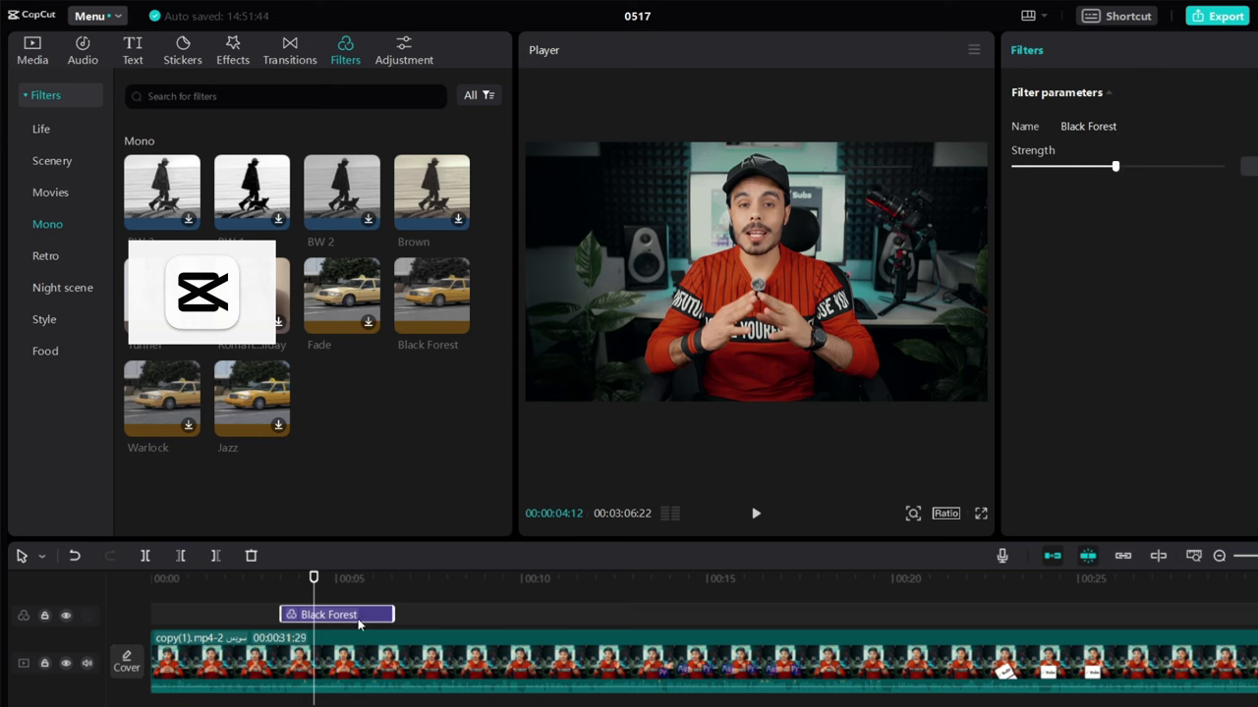
{"action": "key", "text": "Delete"}
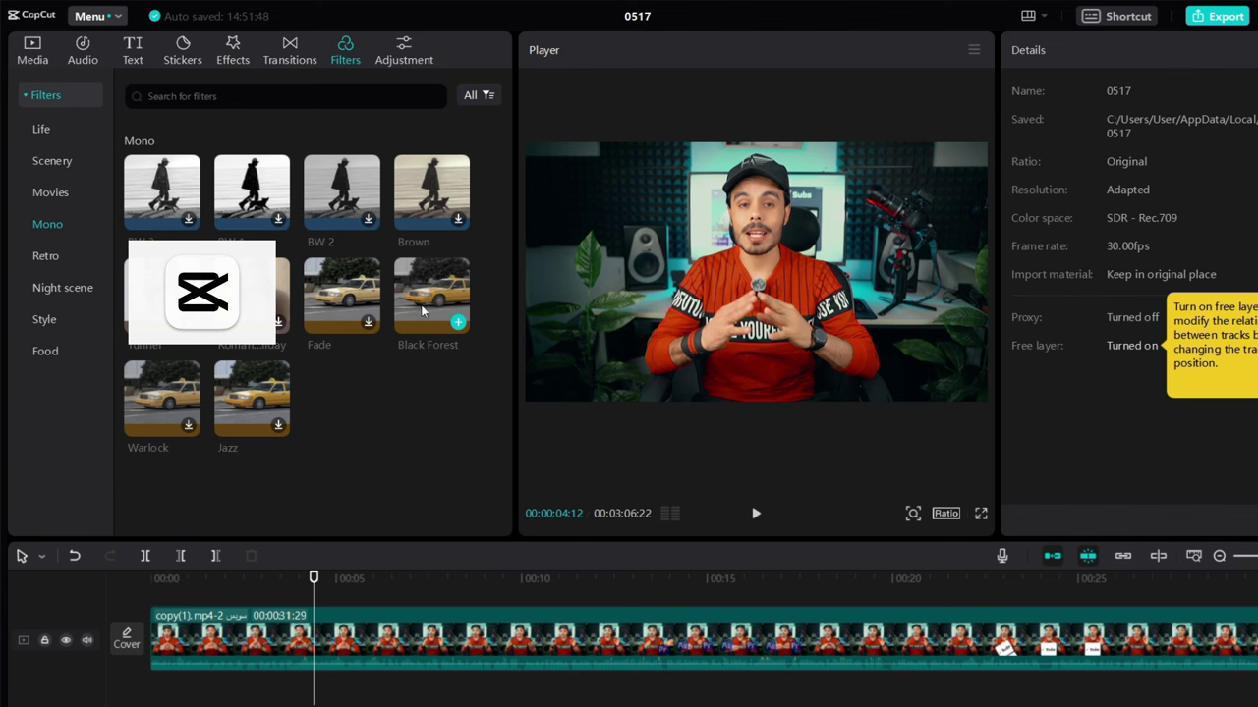
{"action": "left_click_drag", "start_coordinate": [421, 305], "coordinate": [302, 589]}
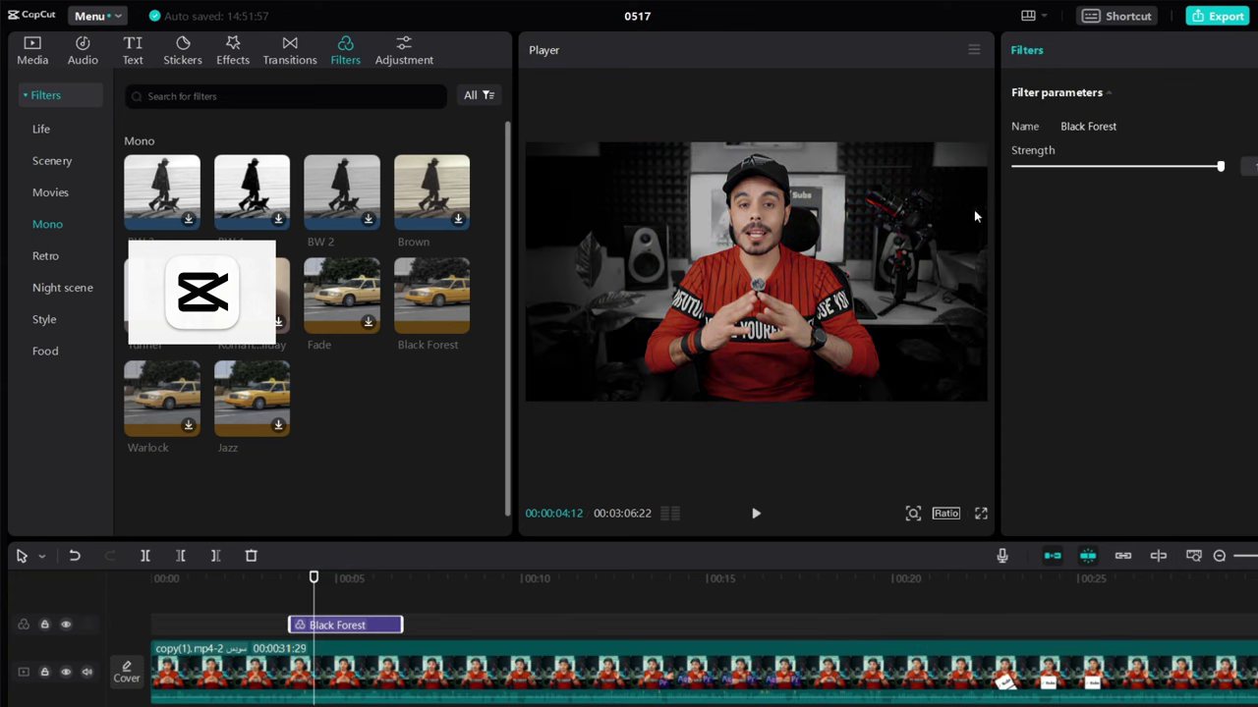
Try different strengths on the new Black Forest filter and leave it at roughly 70 percent.
{"action": "left_click", "coordinate": [1142, 168]}
{"action": "left_click", "coordinate": [1123, 168]}
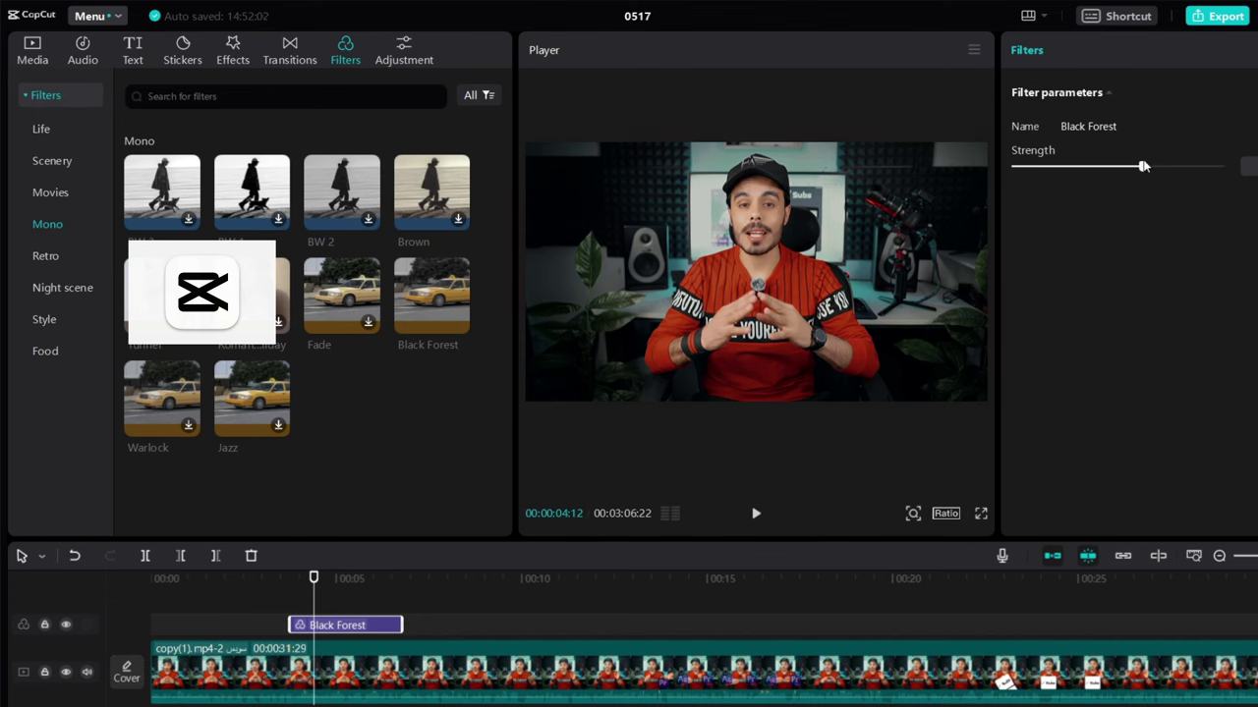
{"action": "left_click_drag", "start_coordinate": [1143, 167], "coordinate": [1161, 167]}
Replace the Black Forest filter with Agfa 400 from the Retro category and try different strengths, ending at full strength.
{"action": "left_click", "coordinate": [51, 259]}
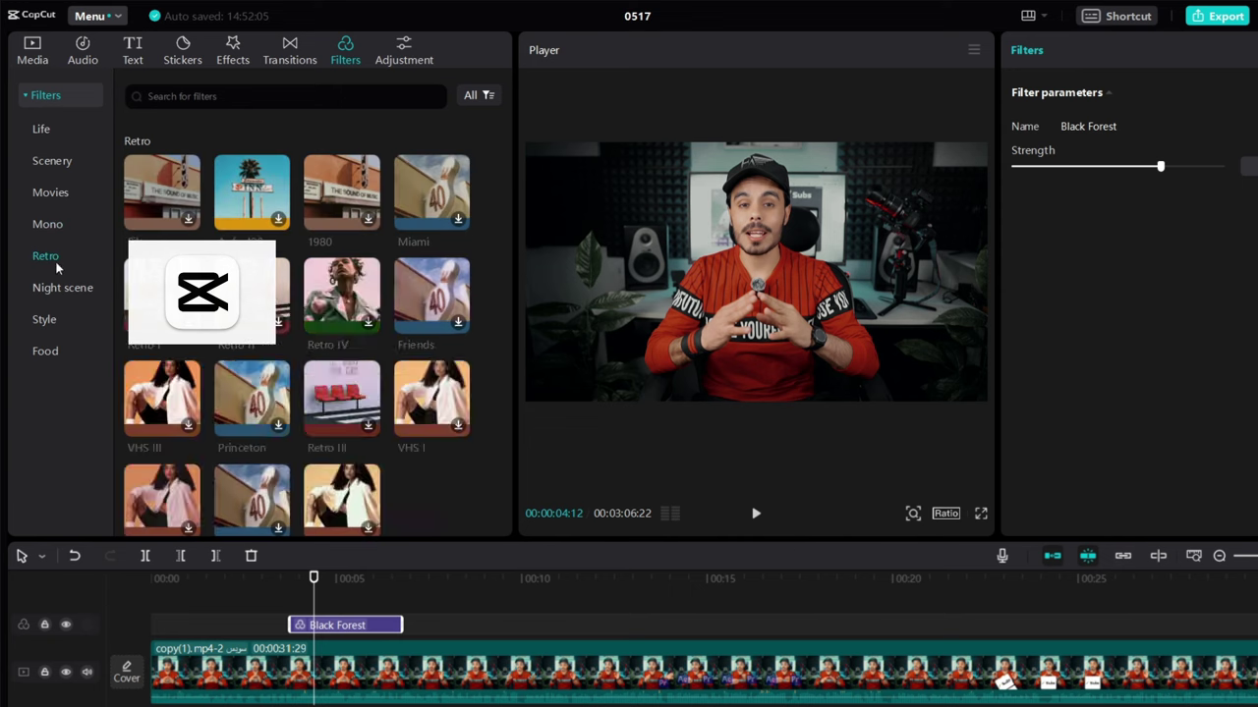
{"action": "key", "text": "Delete"}
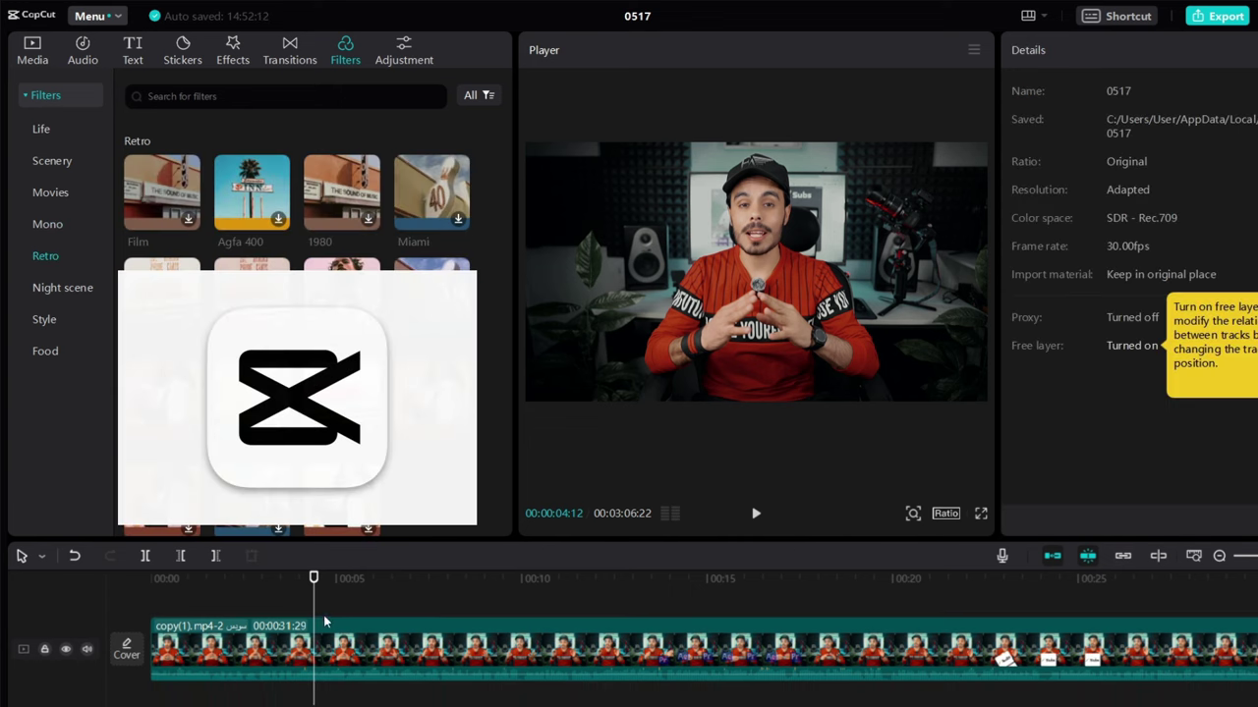
{"action": "left_click_drag", "start_coordinate": [245, 201], "coordinate": [283, 617]}
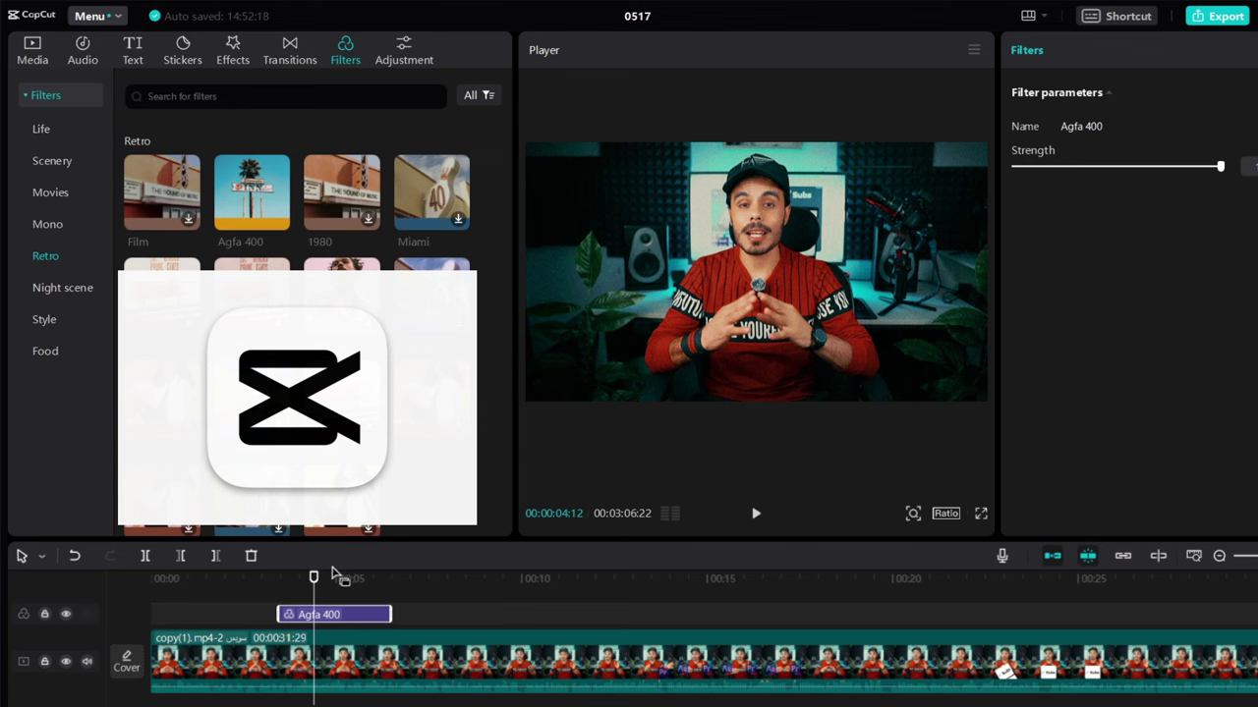
{"action": "left_click_drag", "start_coordinate": [1118, 169], "coordinate": [1242, 195]}
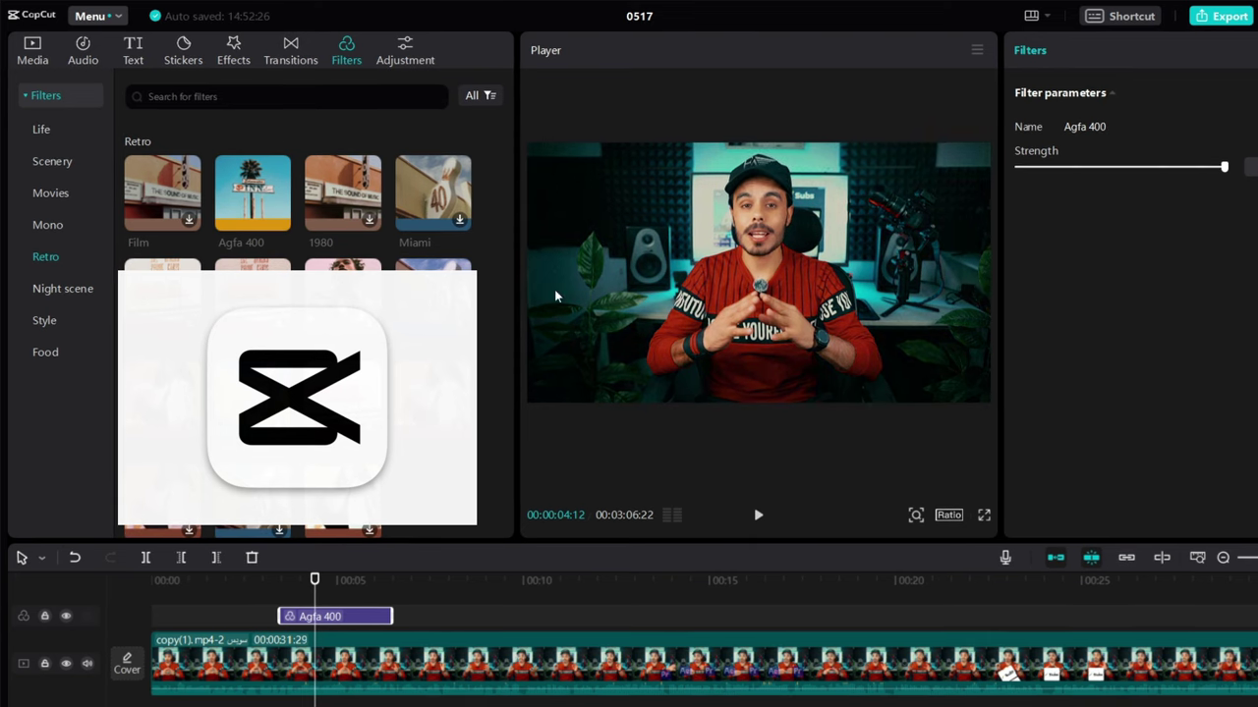
Replace the Agfa 400 filter with Film from Retro and lower its strength to just under half.
{"action": "key", "text": "Delete"}
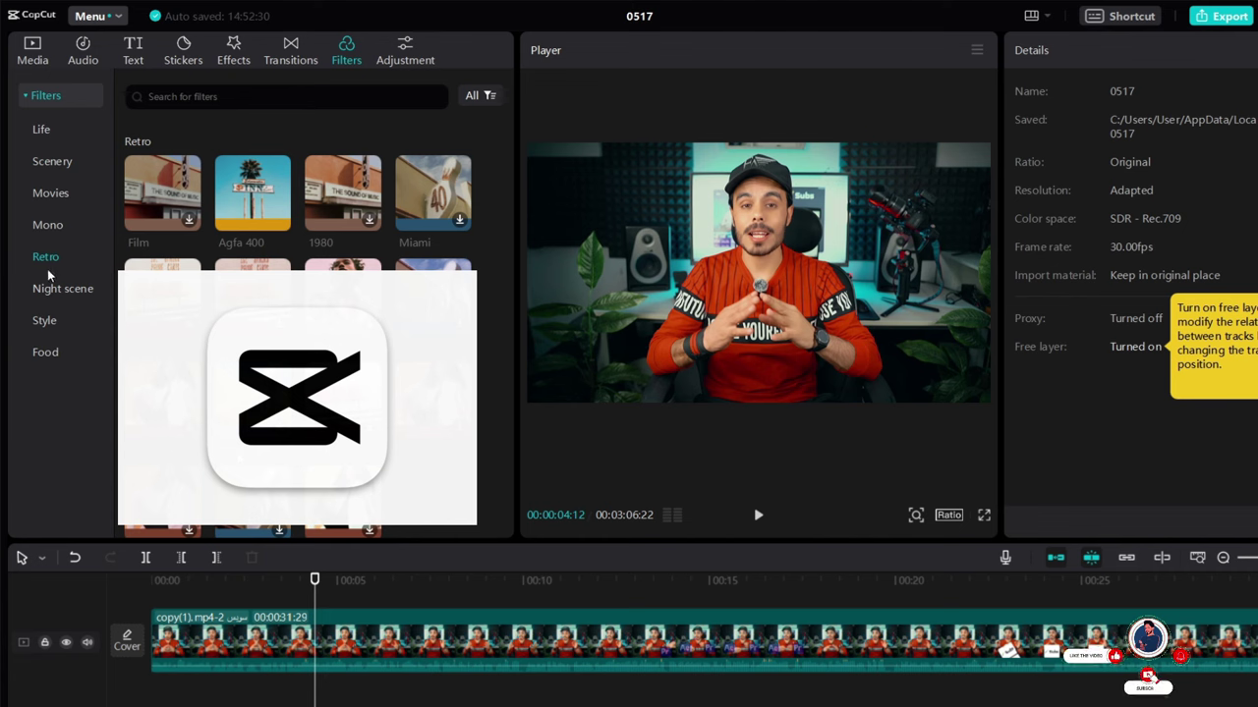
{"action": "left_click_drag", "start_coordinate": [172, 212], "coordinate": [292, 616]}
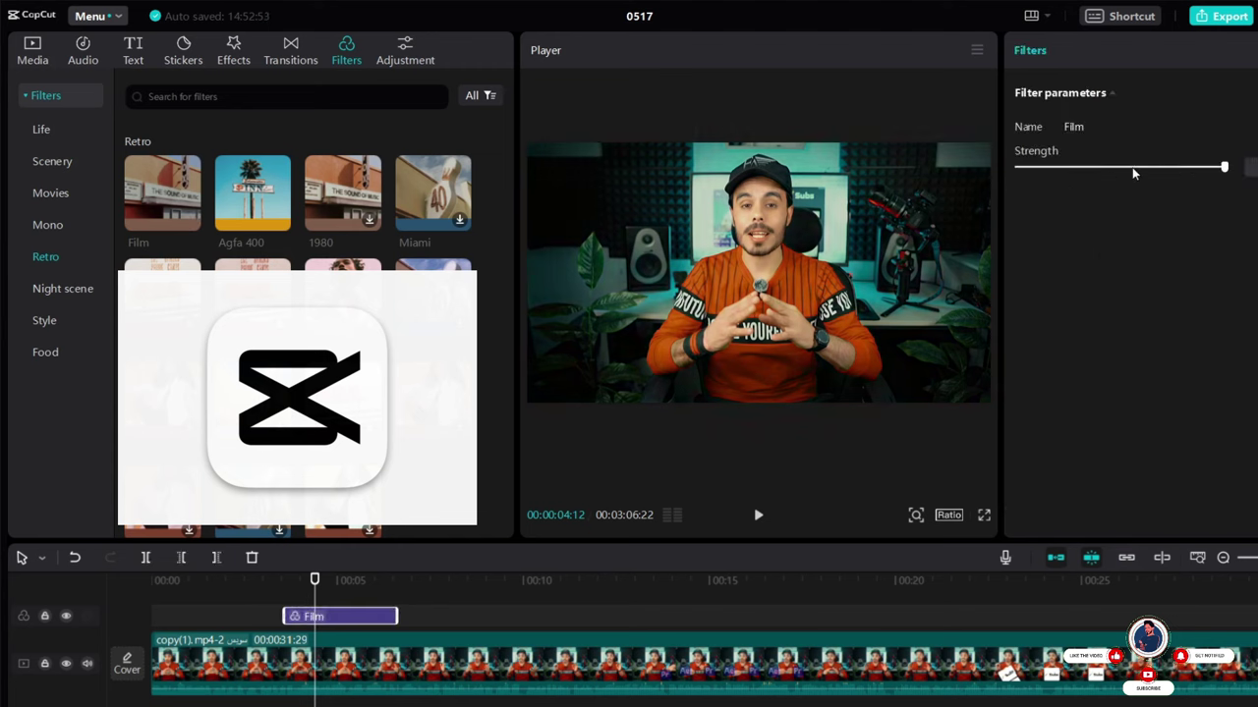
{"action": "left_click", "coordinate": [1137, 168]}
{"action": "left_click_drag", "start_coordinate": [1125, 169], "coordinate": [1110, 168]}
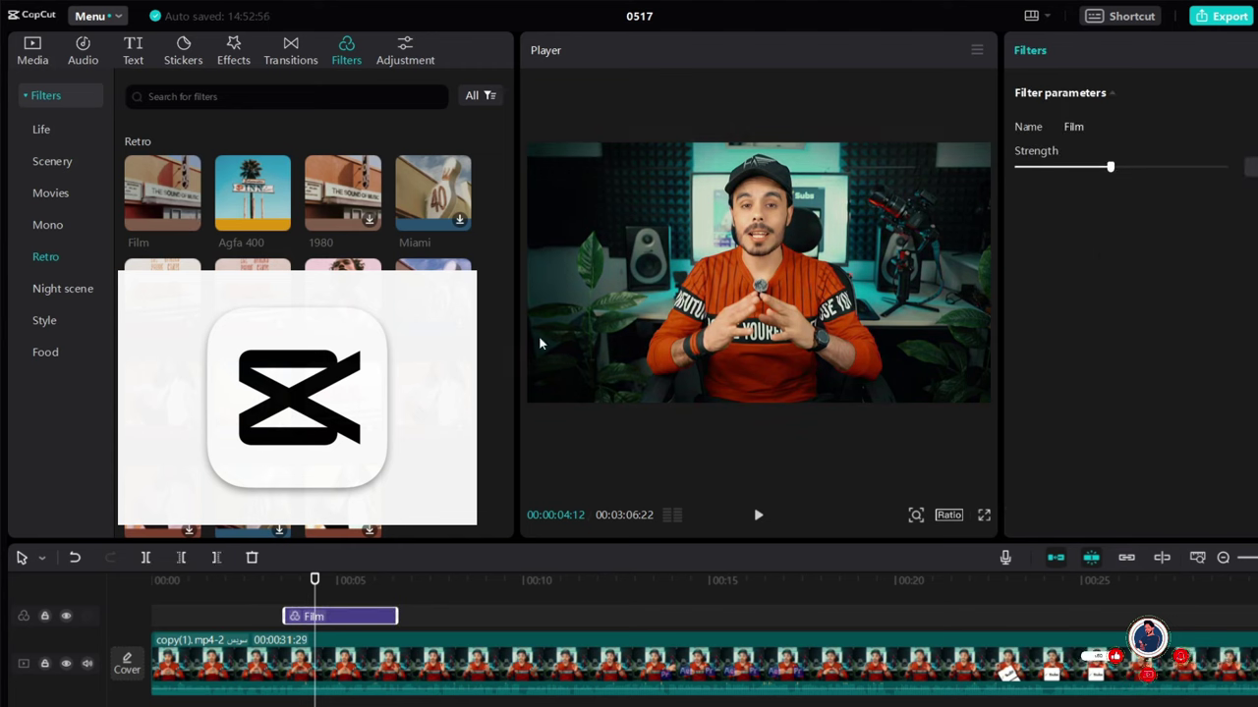
Delete the Film filter and add the Nighty Night filter from the Night scene category above the clip.
{"action": "key", "text": "Delete"}
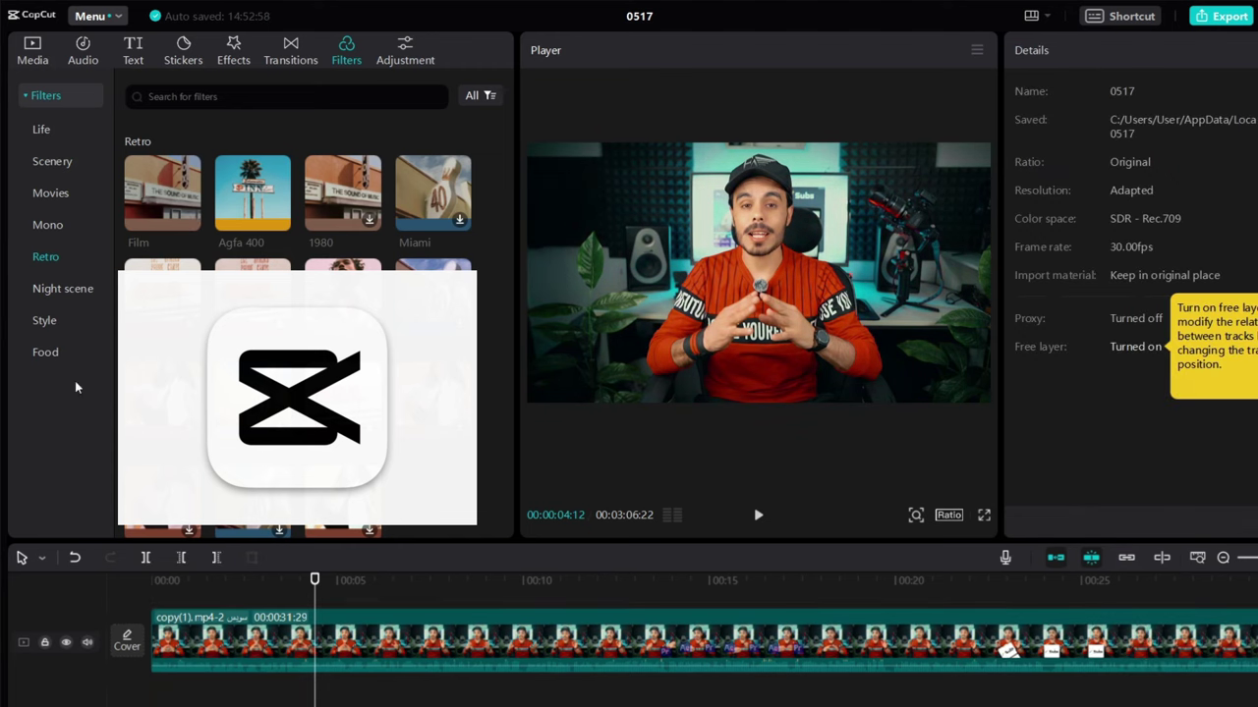
{"action": "left_click", "coordinate": [76, 290]}
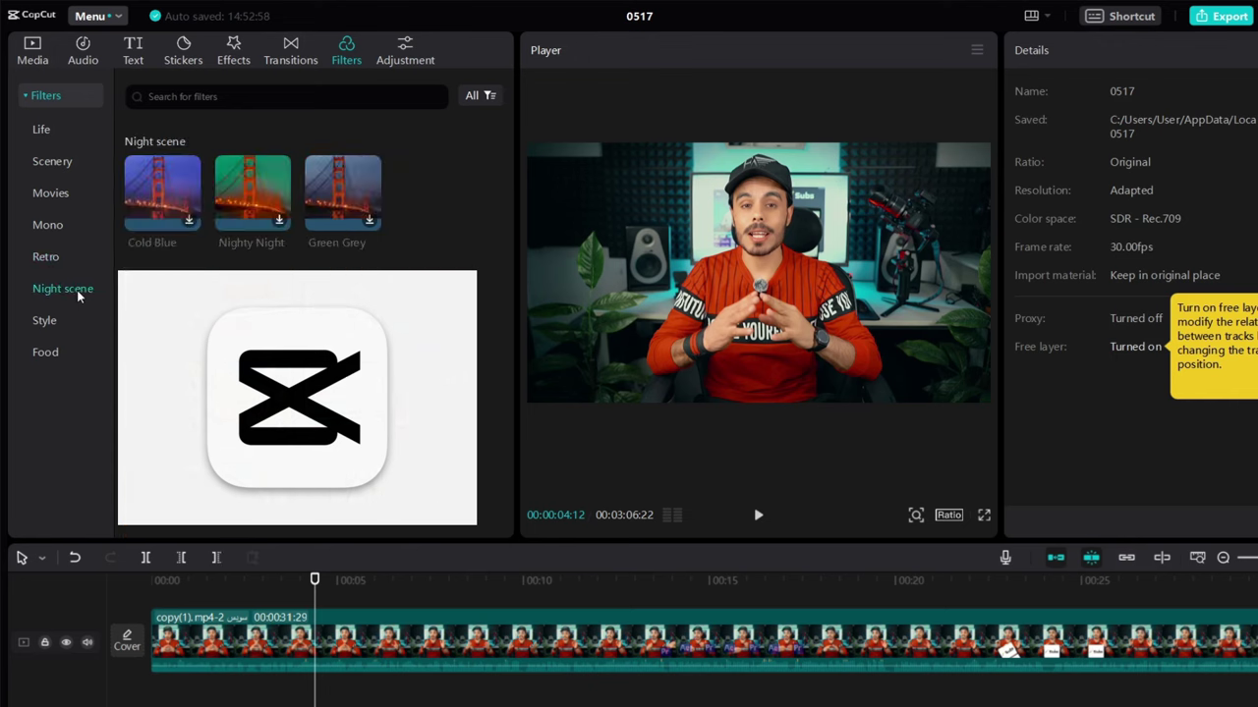
{"action": "left_click_drag", "start_coordinate": [257, 187], "coordinate": [288, 616]}
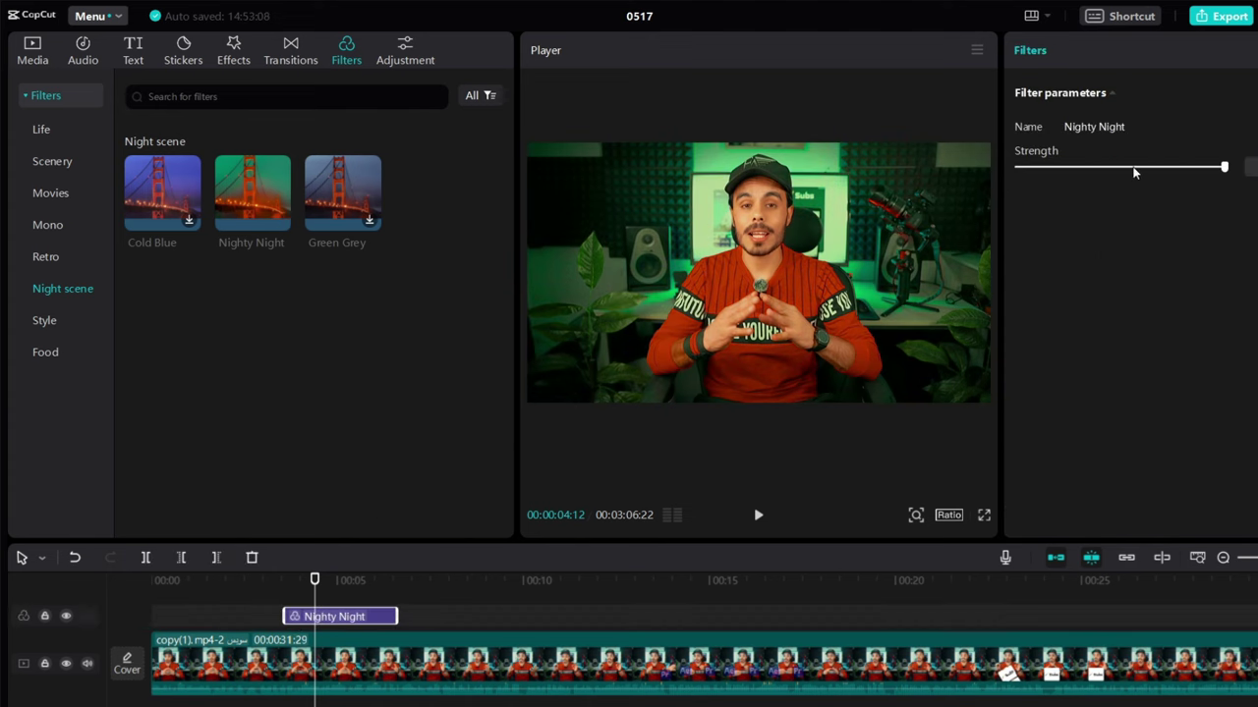
Lower the Nighty Night filter's strength to just under half, and replace it with Cold Blue from Night scene.
{"action": "left_click_drag", "start_coordinate": [1132, 168], "coordinate": [1114, 171]}
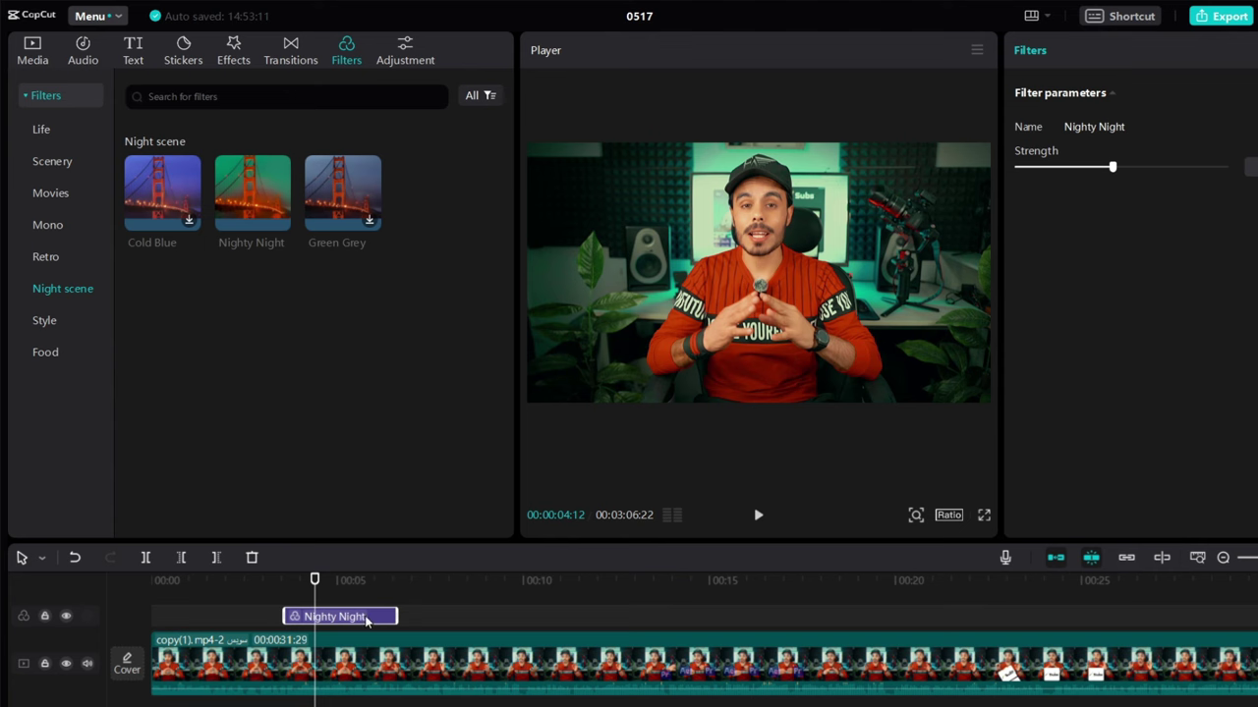
{"action": "key", "text": "Delete"}
{"action": "left_click_drag", "start_coordinate": [163, 191], "coordinate": [253, 617]}
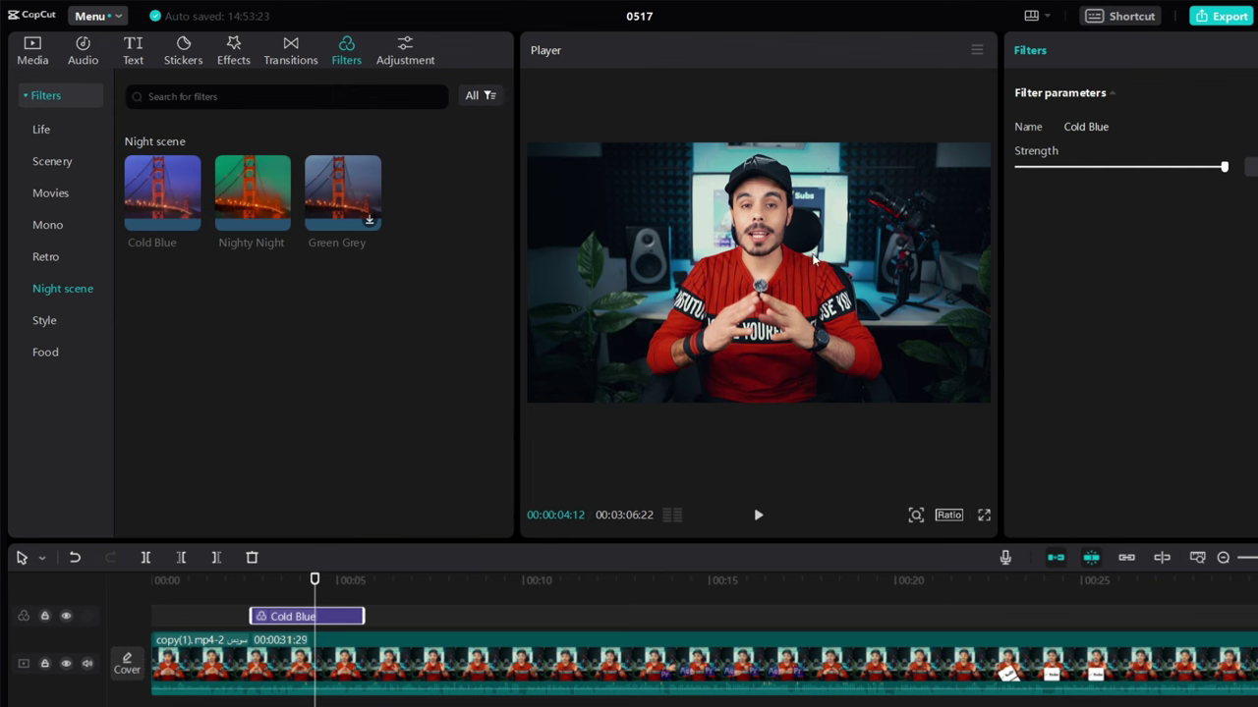
Try lower strengths on Cold Blue, ending at roughly 70 percent, and replace it with the Green Grey filter.
{"action": "left_click_drag", "start_coordinate": [1107, 172], "coordinate": [1158, 170]}
{"action": "key", "text": "Delete"}
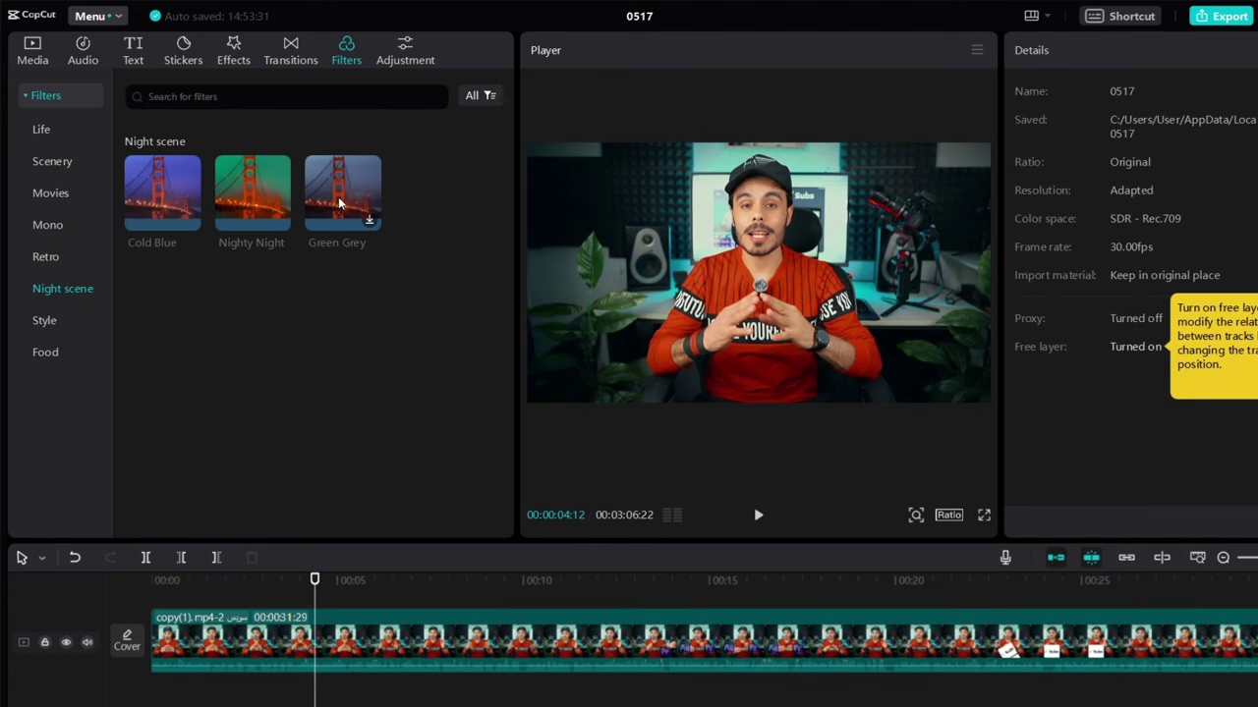
{"action": "left_click_drag", "start_coordinate": [339, 204], "coordinate": [300, 589]}
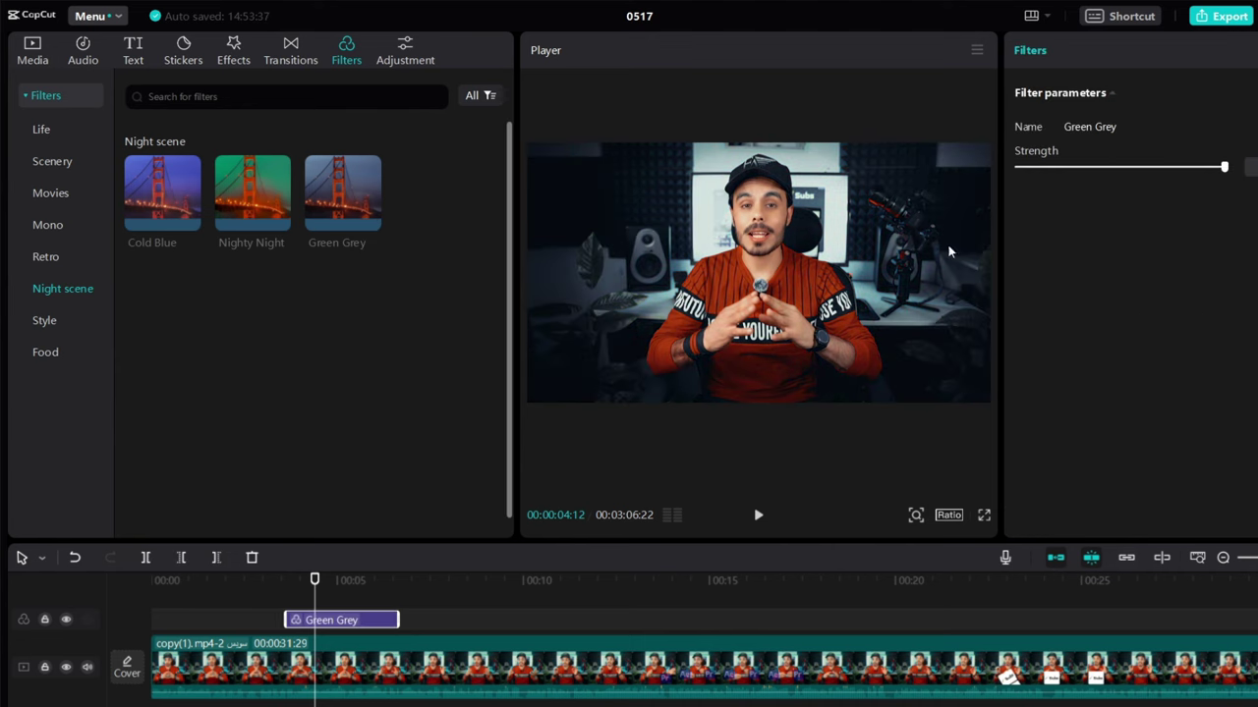
Lower Green Grey's strength to about a third, delete the filter and show the Style filter category.
{"action": "left_click", "coordinate": [1100, 170]}
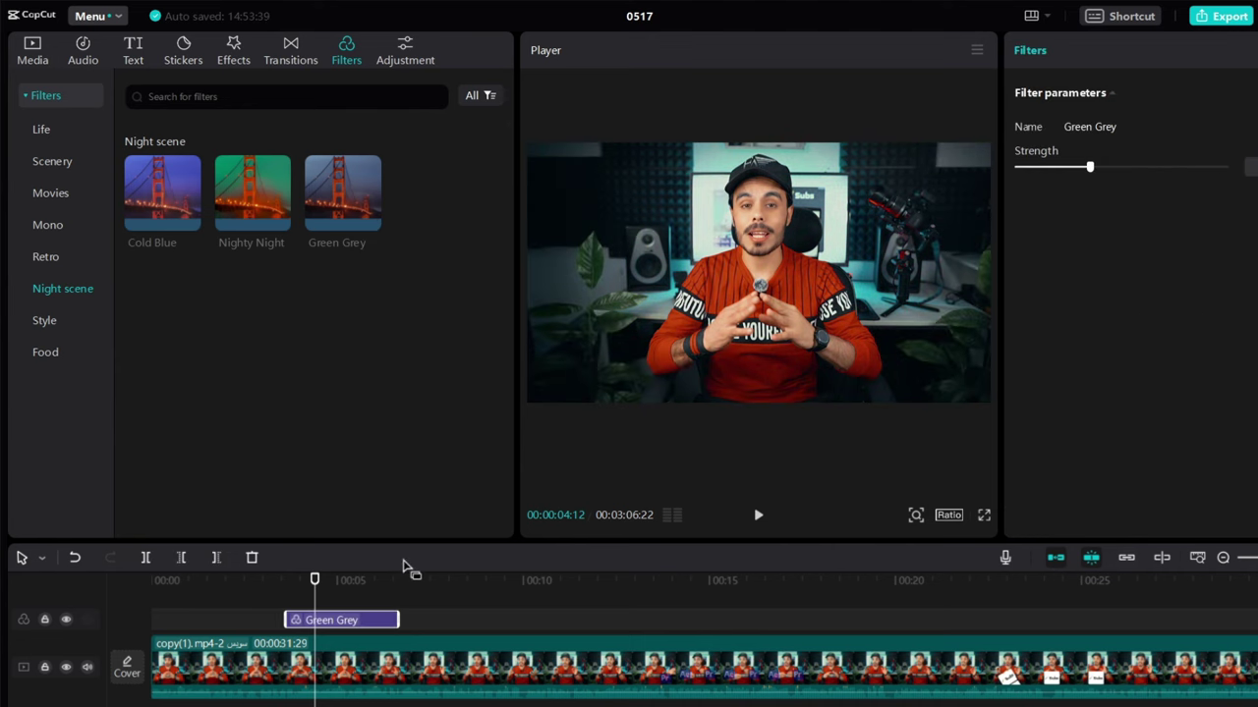
{"action": "key", "text": "Delete"}
{"action": "left_click", "coordinate": [45, 320]}
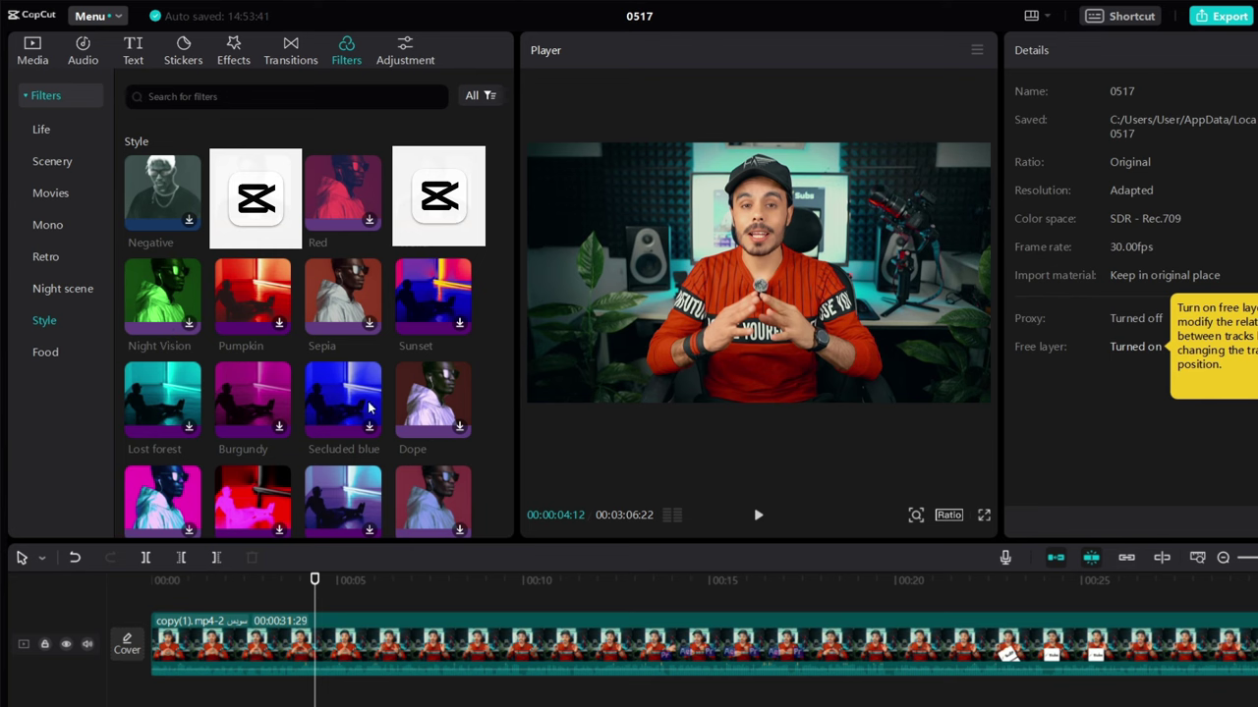
Add the Secluded blue filter above the clip and try lower strengths, ending at zero.
{"action": "left_click_drag", "start_coordinate": [369, 407], "coordinate": [304, 613]}
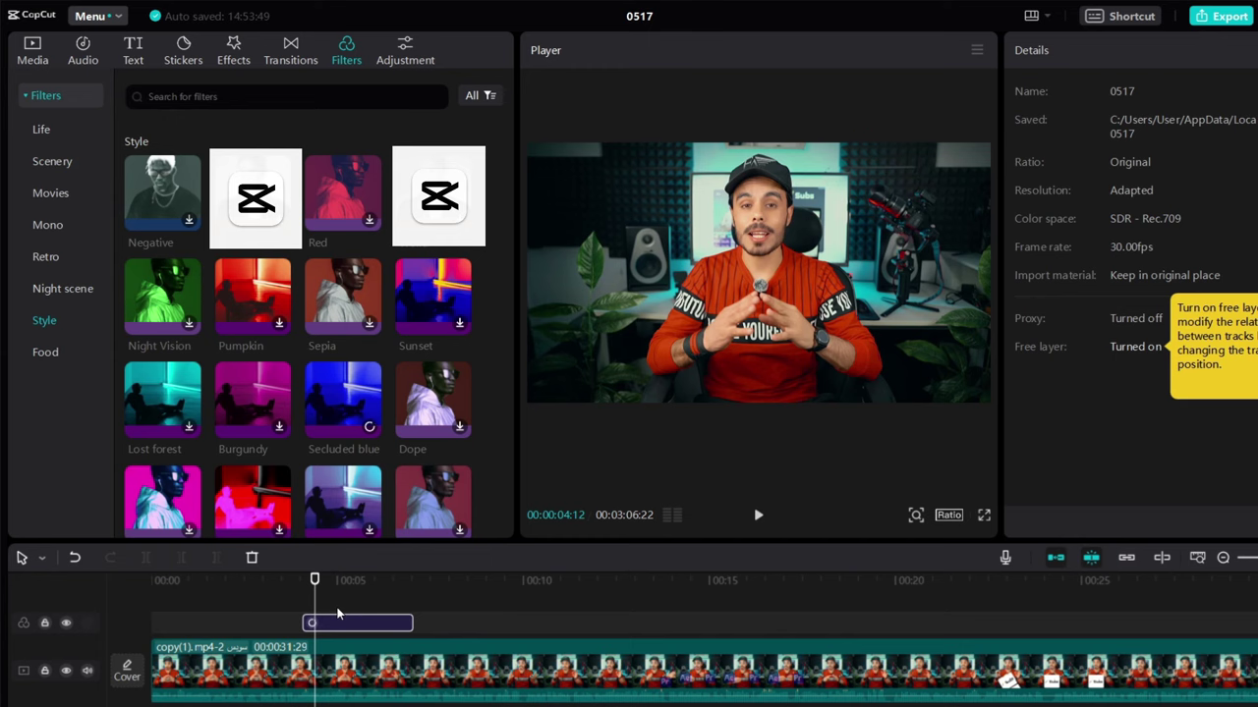
{"action": "left_click", "coordinate": [1107, 169]}
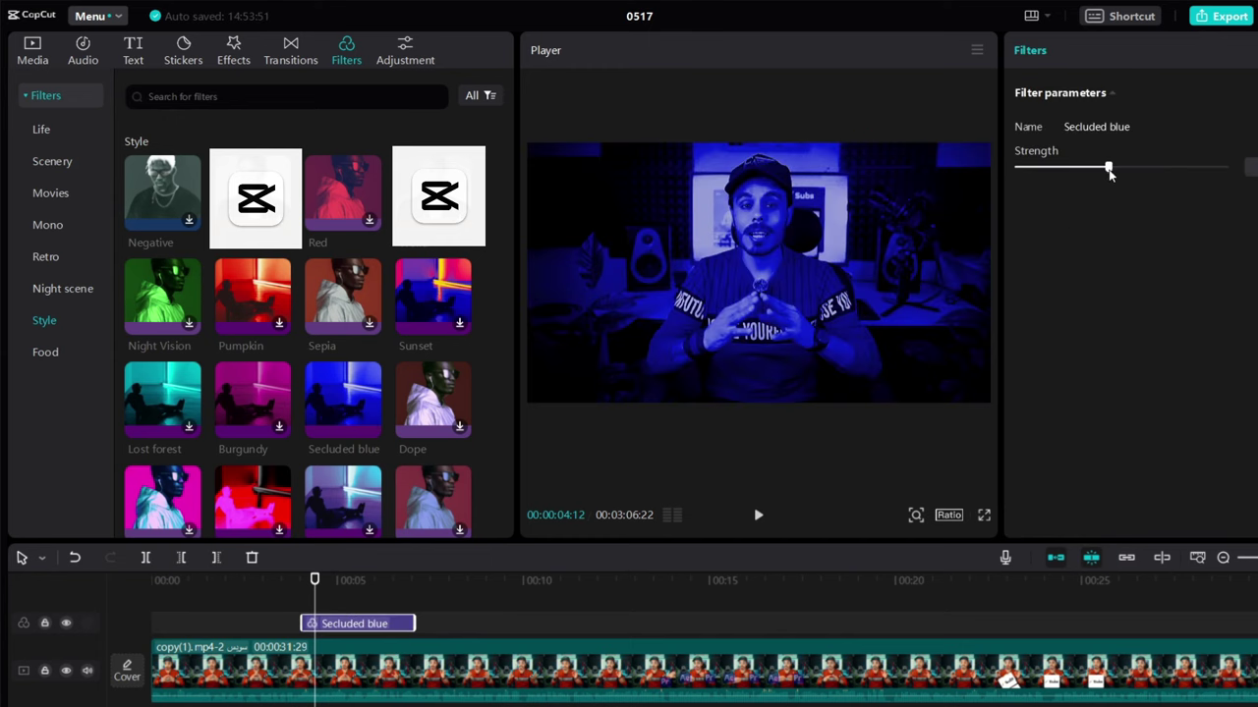
{"action": "left_click_drag", "start_coordinate": [1109, 171], "coordinate": [1098, 174]}
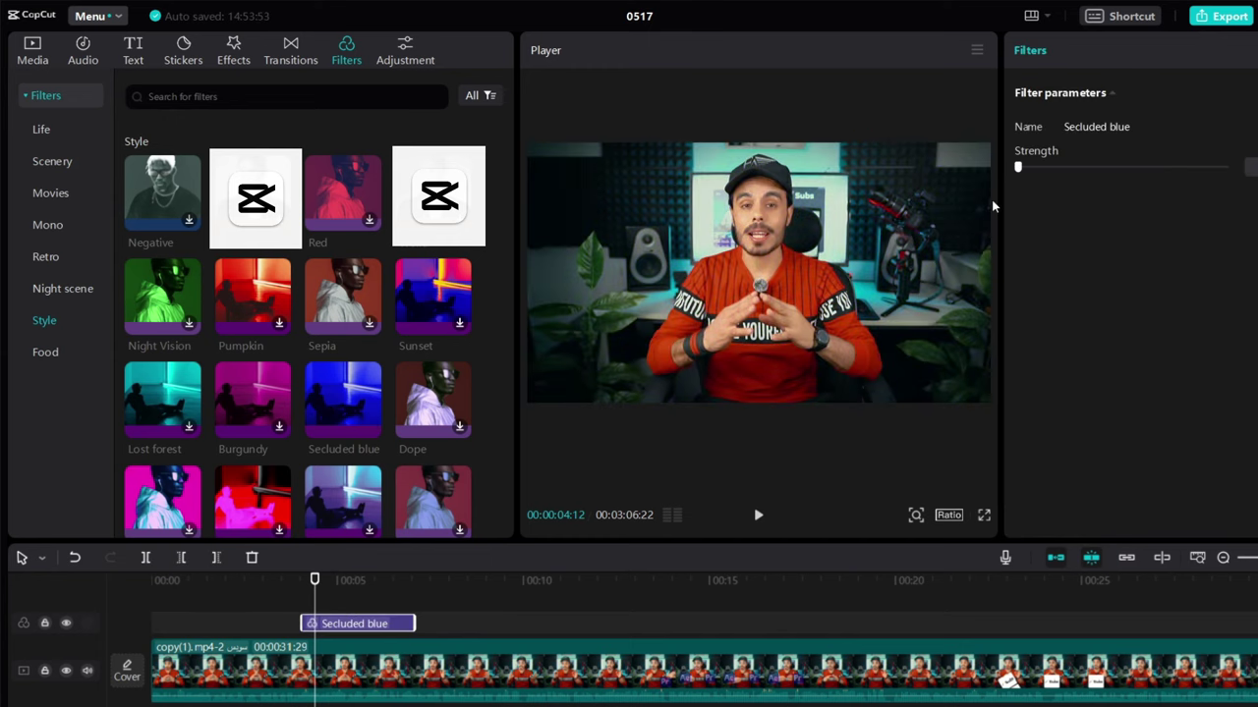
Split the video clip at 00:00:04:12 and move the Secluded blue filter over the end of the first segment.
{"action": "left_click", "coordinate": [306, 676]}
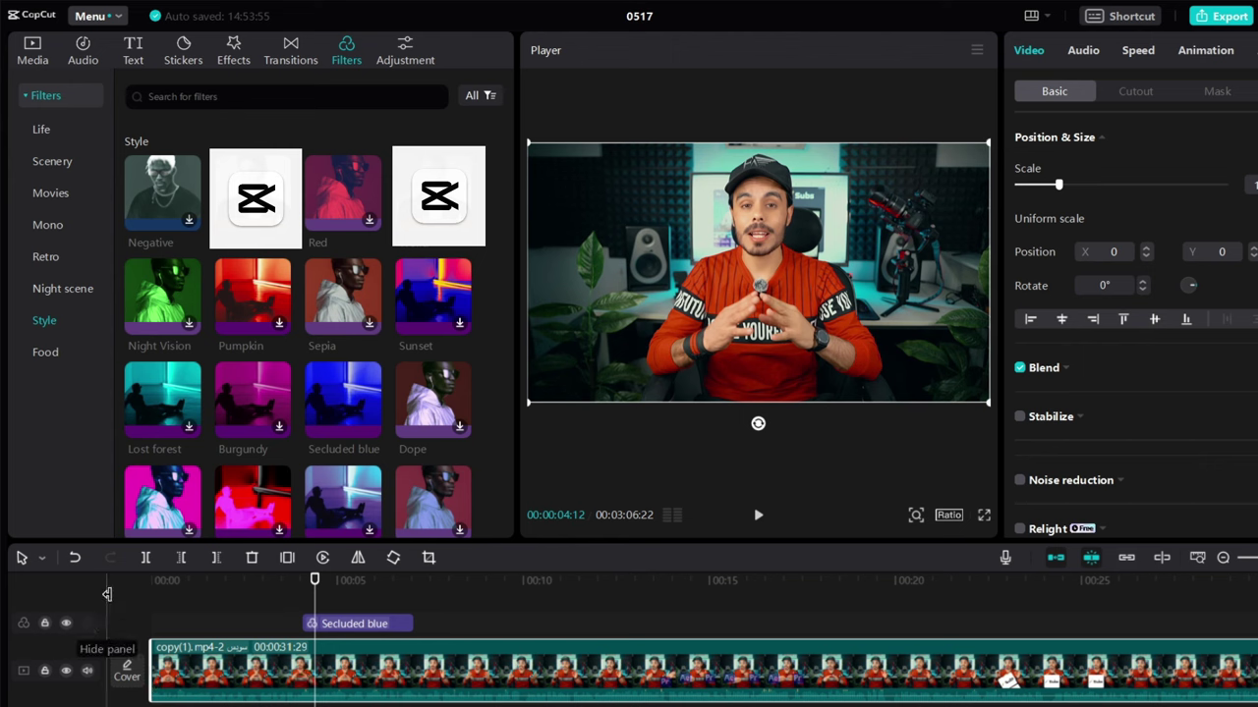
{"action": "left_click", "coordinate": [144, 558]}
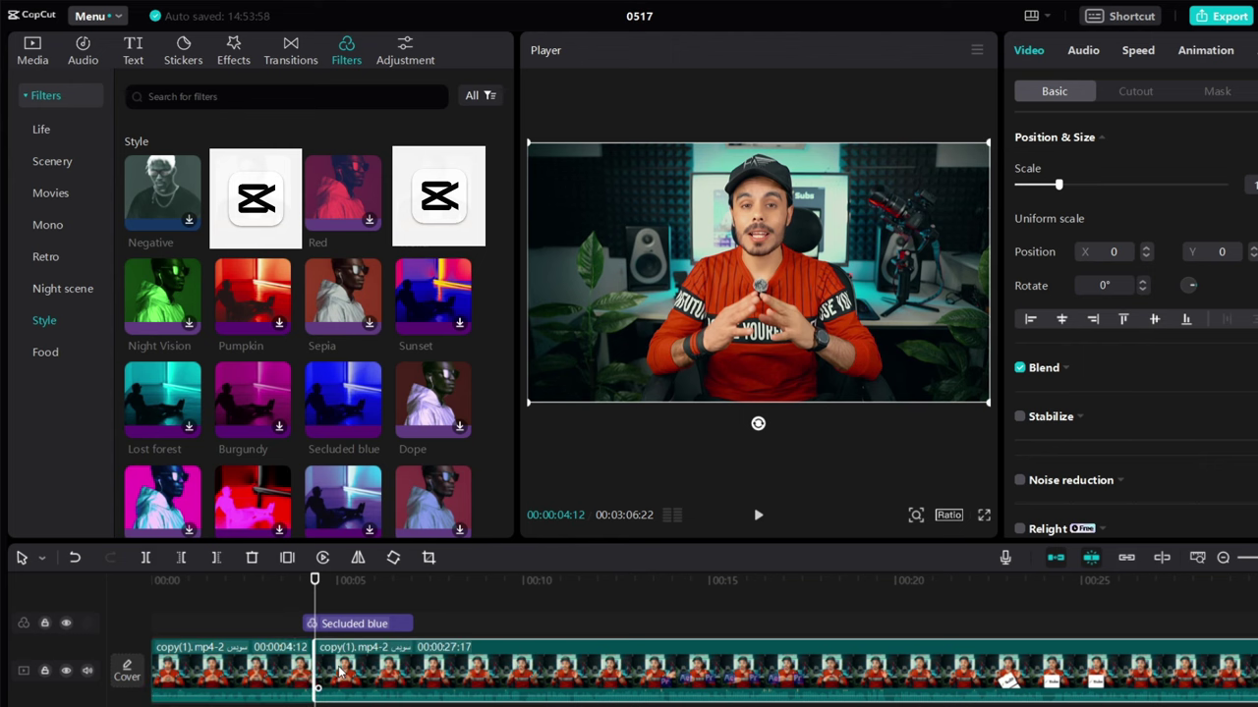
{"action": "left_click_drag", "start_coordinate": [321, 624], "coordinate": [236, 639]}
Copy the first video segment onto a track above the filter near the timeline start and enable Auto cutout on the copy.
{"action": "left_click", "coordinate": [241, 668]}
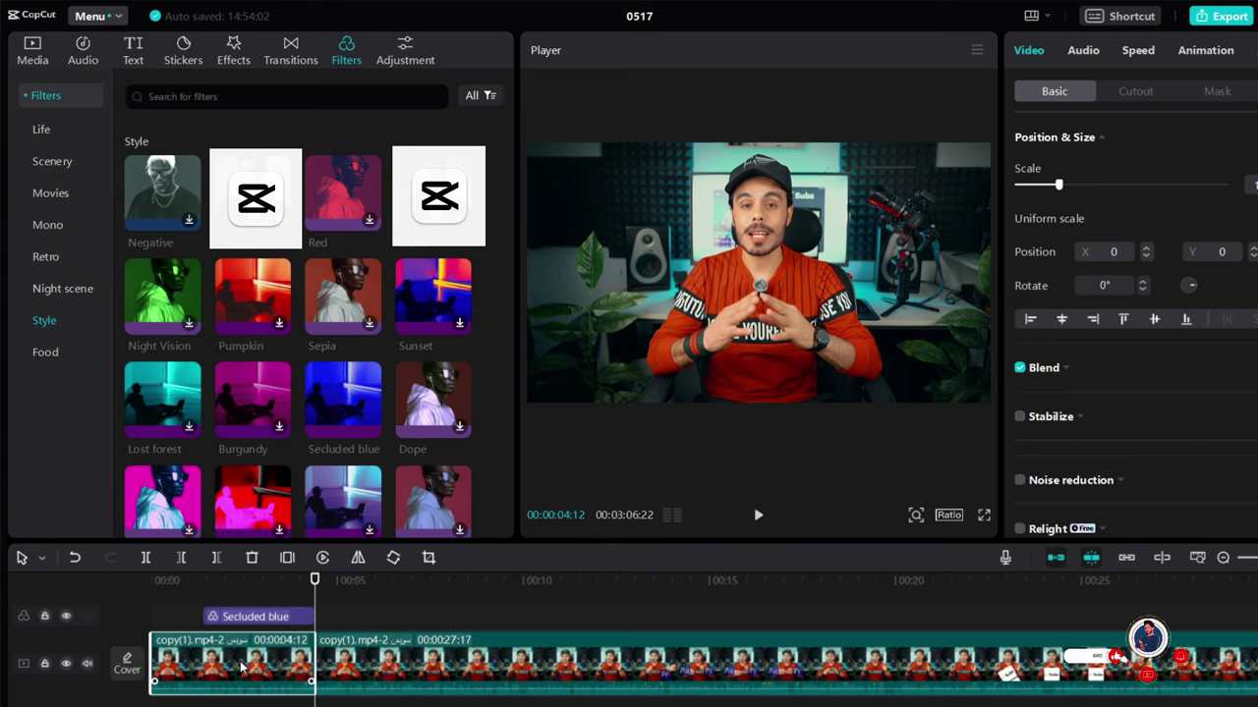
{"action": "key", "text": "ctrl+c"}
{"action": "key", "text": "ctrl+v"}
{"action": "left_click_drag", "start_coordinate": [393, 598], "coordinate": [292, 599]}
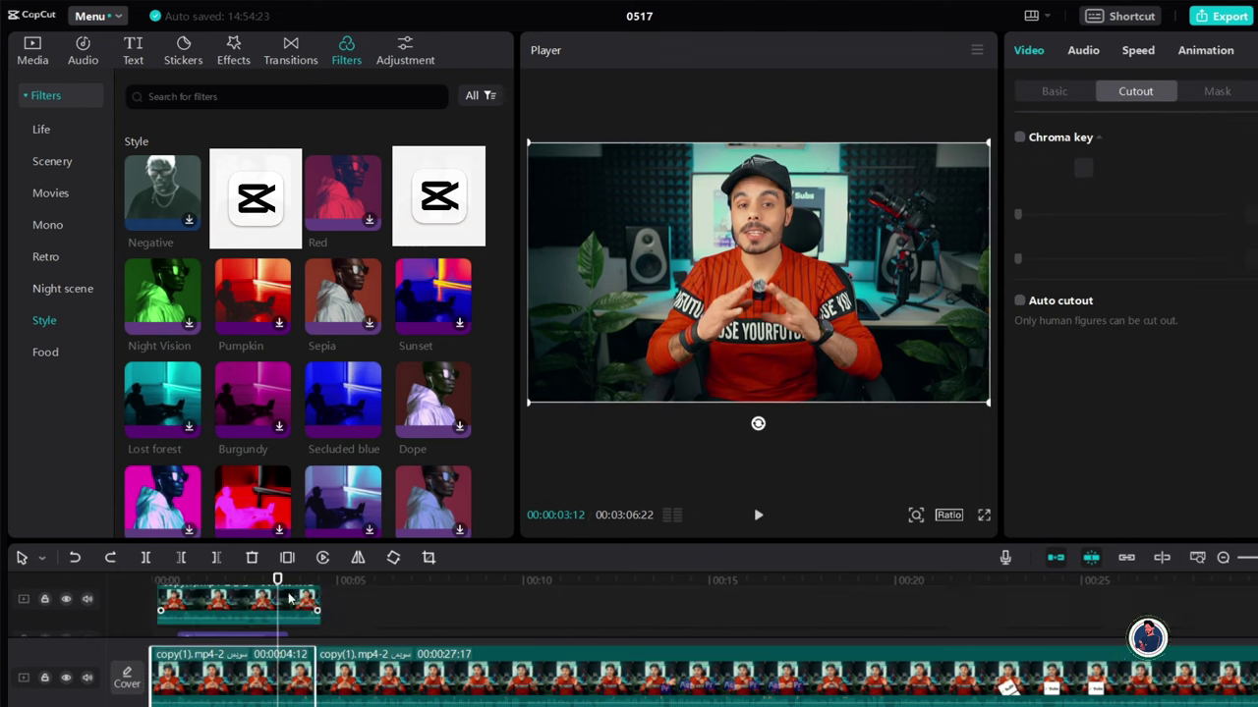
{"action": "left_click", "coordinate": [1022, 302]}
Extend the Secluded blue filter at both ends to span the whole first video segment.
{"action": "left_click", "coordinate": [275, 668]}
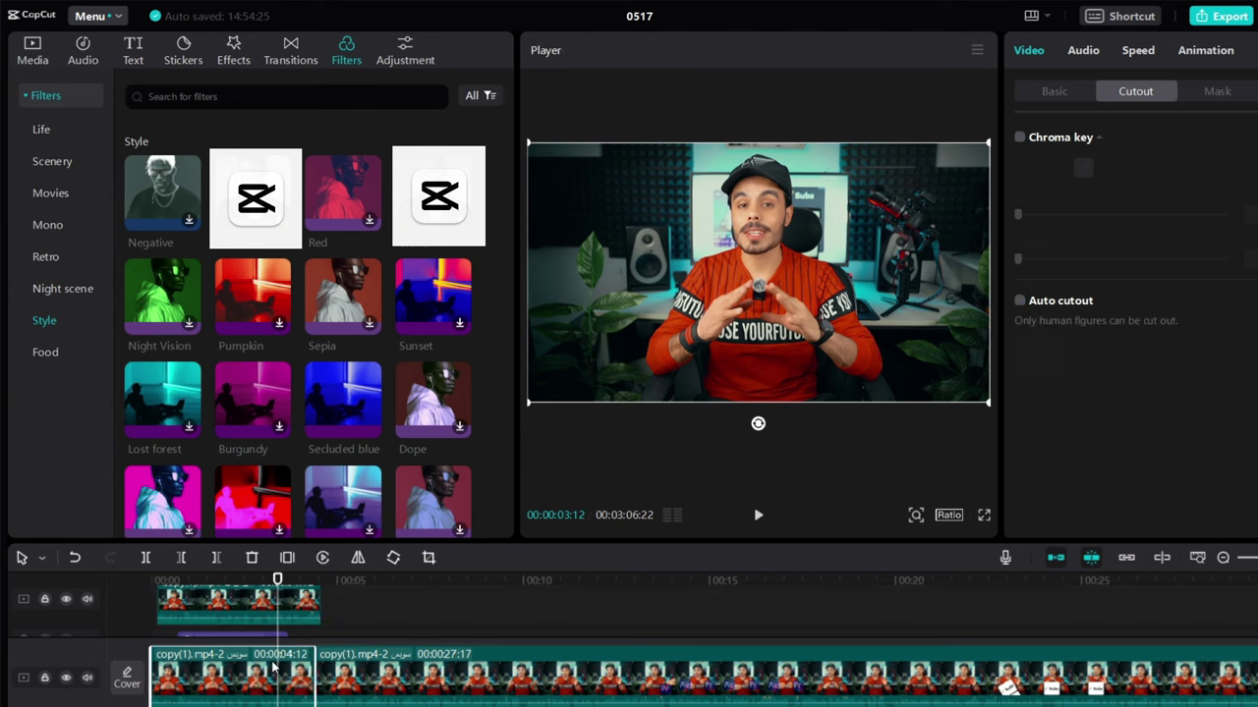
{"action": "scroll", "coordinate": [265, 649], "scroll_direction": "down", "scroll_amount": 1}
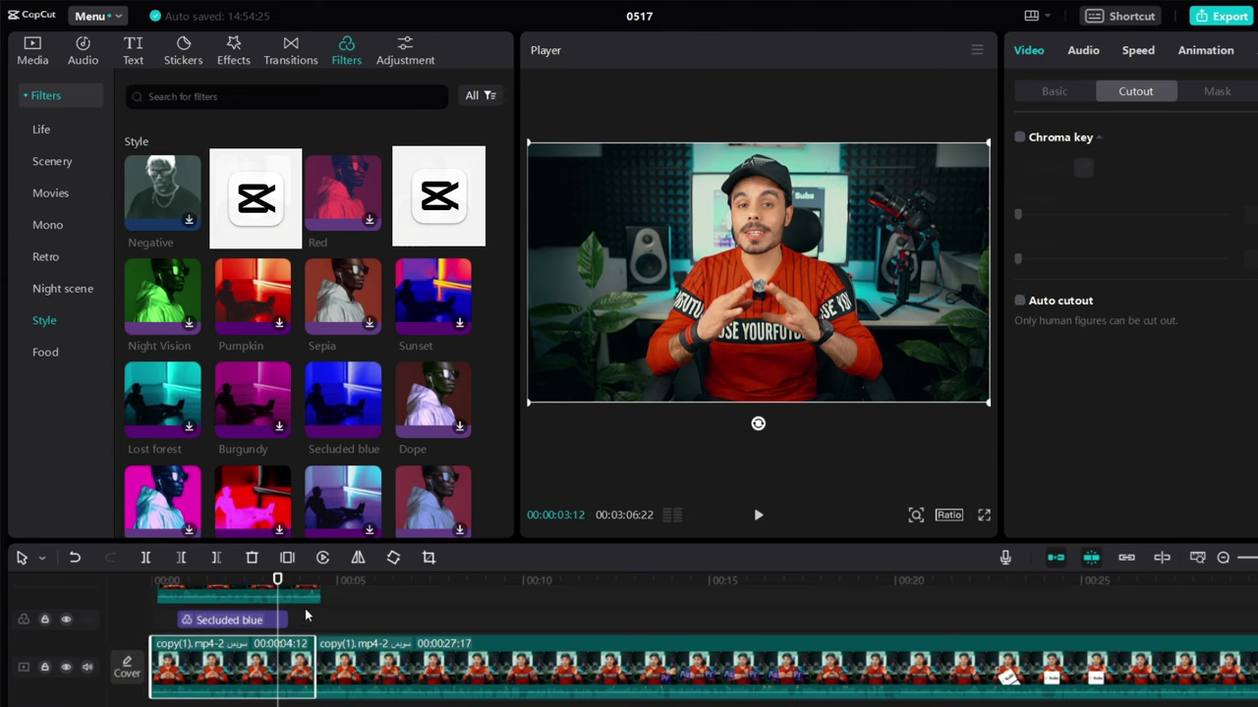
{"action": "left_click", "coordinate": [269, 622]}
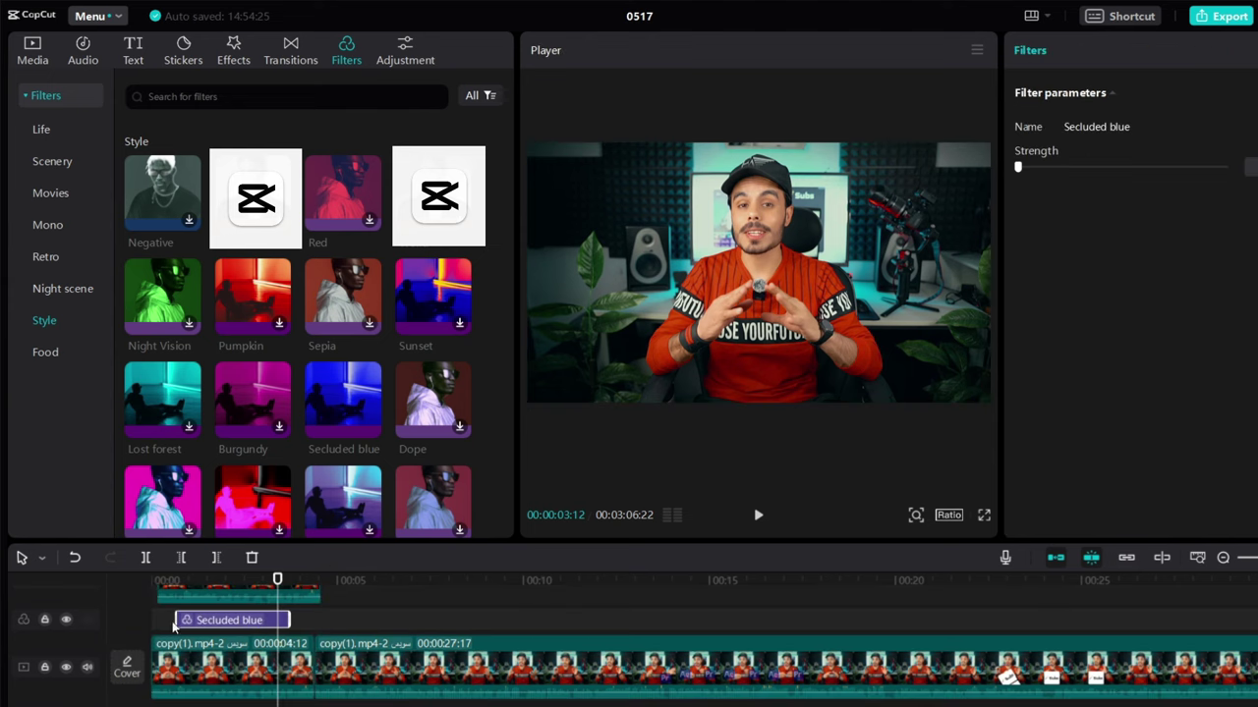
{"action": "left_click_drag", "start_coordinate": [174, 625], "coordinate": [149, 620]}
{"action": "left_click_drag", "start_coordinate": [291, 620], "coordinate": [305, 620]}
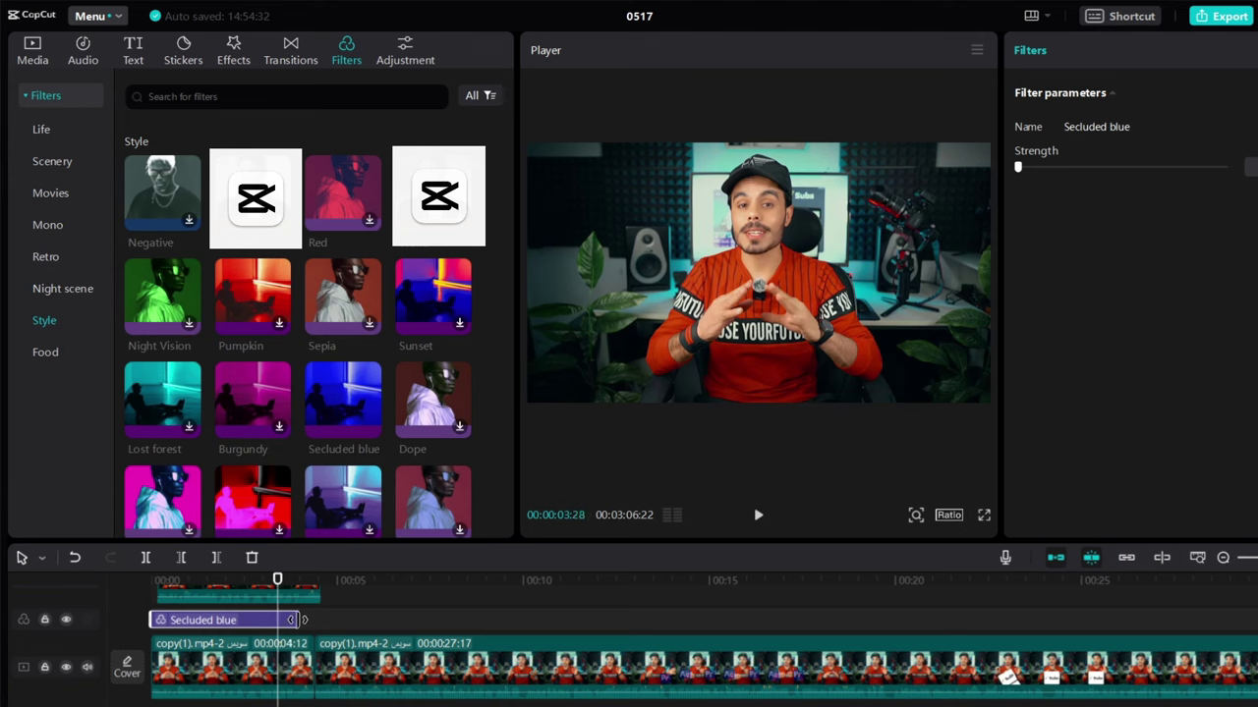
{"action": "scroll", "coordinate": [294, 660], "scroll_direction": "up", "scroll_amount": 1}
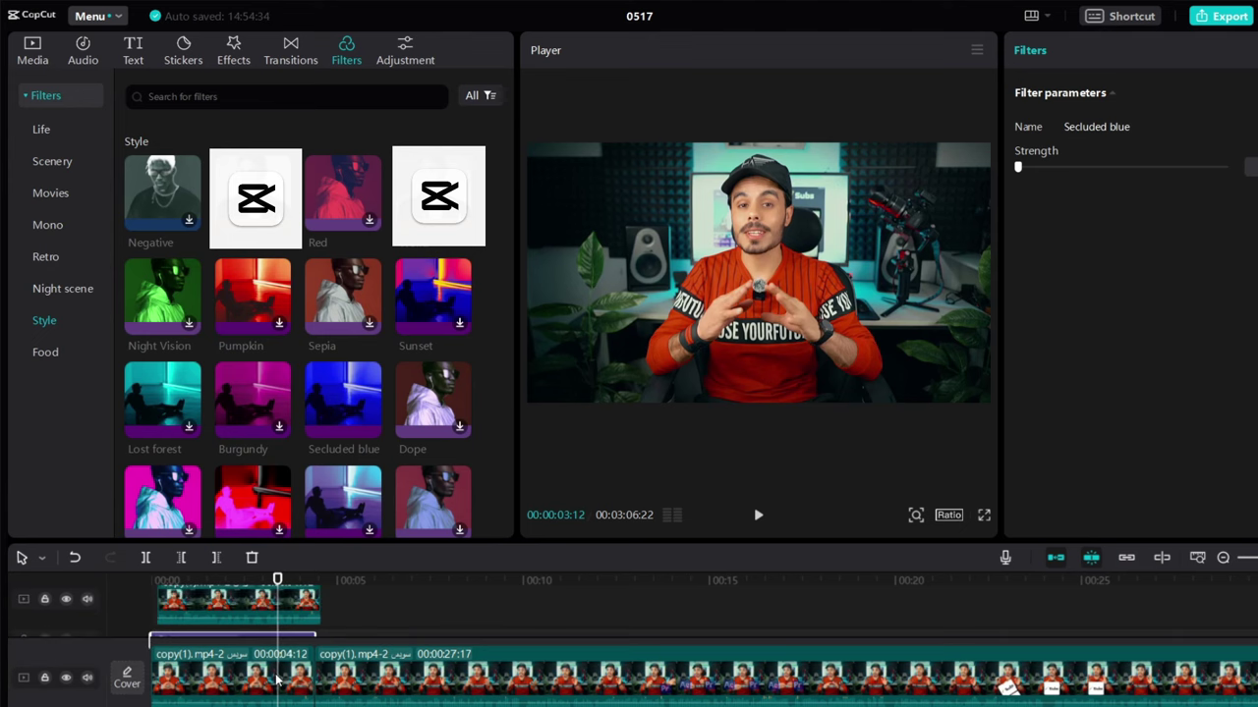
Raise the Secluded blue filter's strength to nearly full and play a short stretch to check the background effect.
{"action": "left_click", "coordinate": [278, 679]}
{"action": "left_click", "coordinate": [290, 638]}
{"action": "left_click_drag", "start_coordinate": [1088, 165], "coordinate": [1214, 173]}
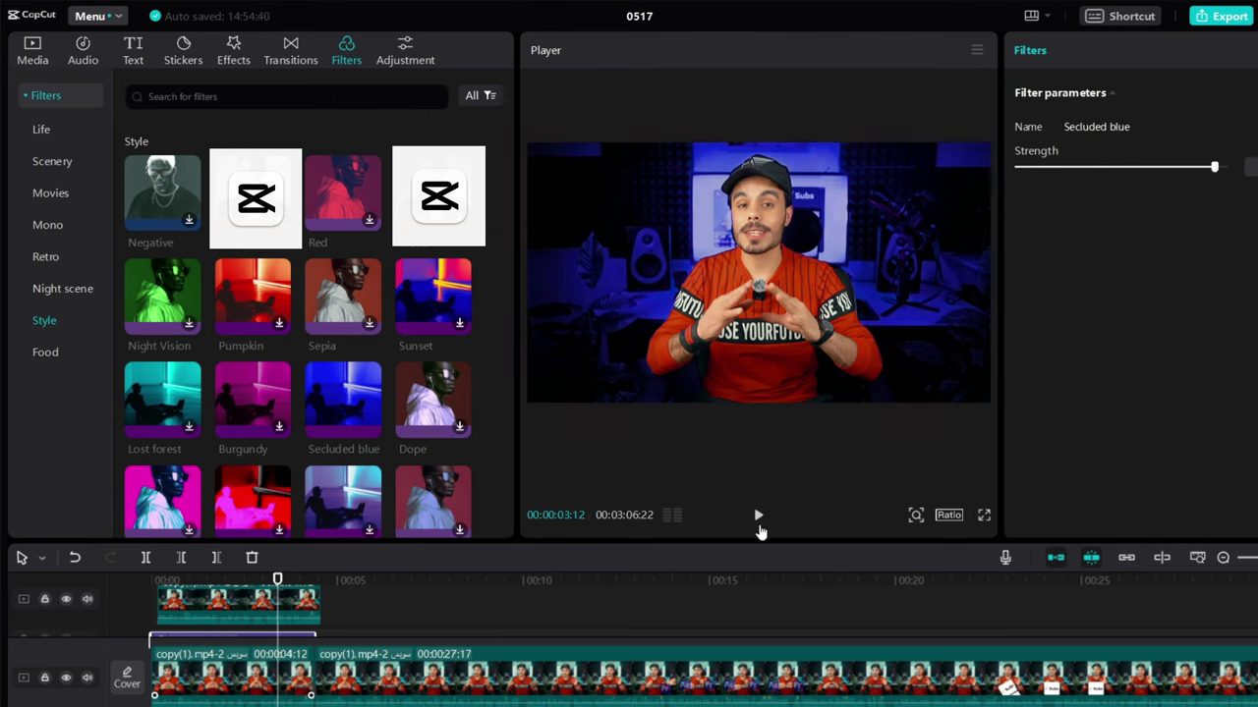
{"action": "left_click", "coordinate": [758, 515]}
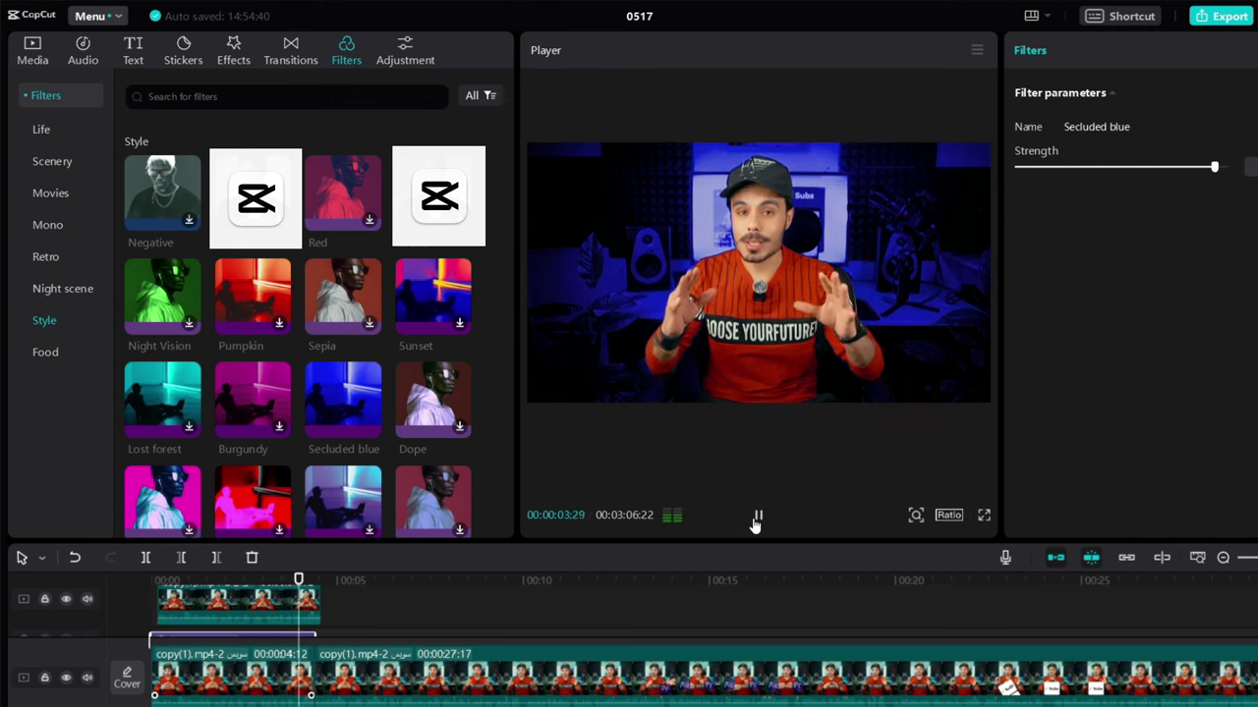
{"action": "left_click", "coordinate": [758, 515]}
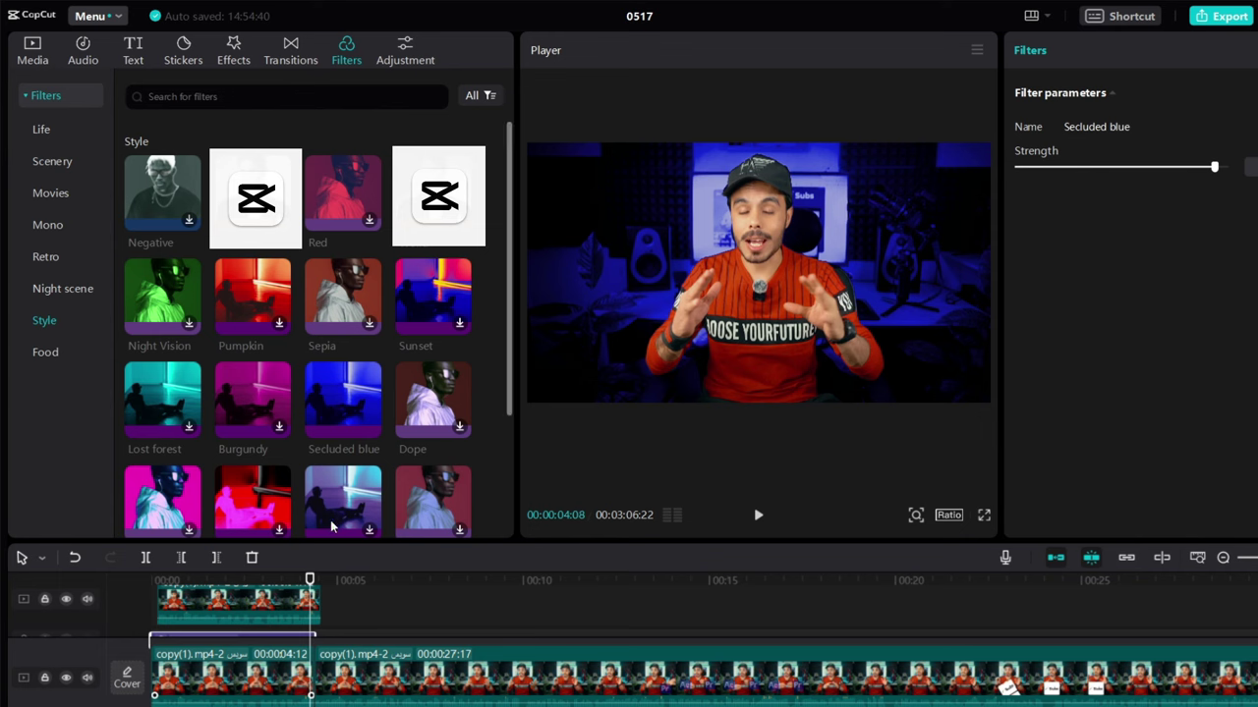
Replace Secluded blue with the Red Devil filter and extend it to nearly the end of the first segment.
{"action": "scroll", "coordinate": [290, 603], "scroll_direction": "down", "scroll_amount": 1}
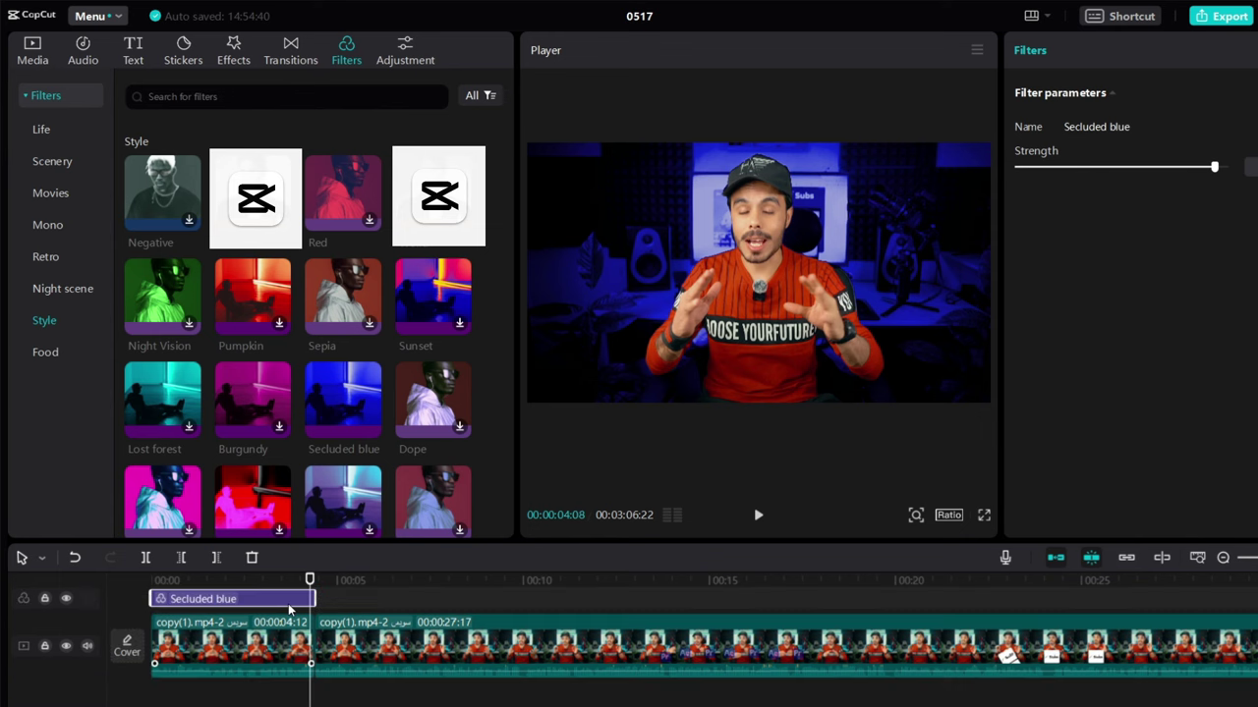
{"action": "left_click", "coordinate": [251, 557]}
{"action": "left_click_drag", "start_coordinate": [245, 505], "coordinate": [188, 619]}
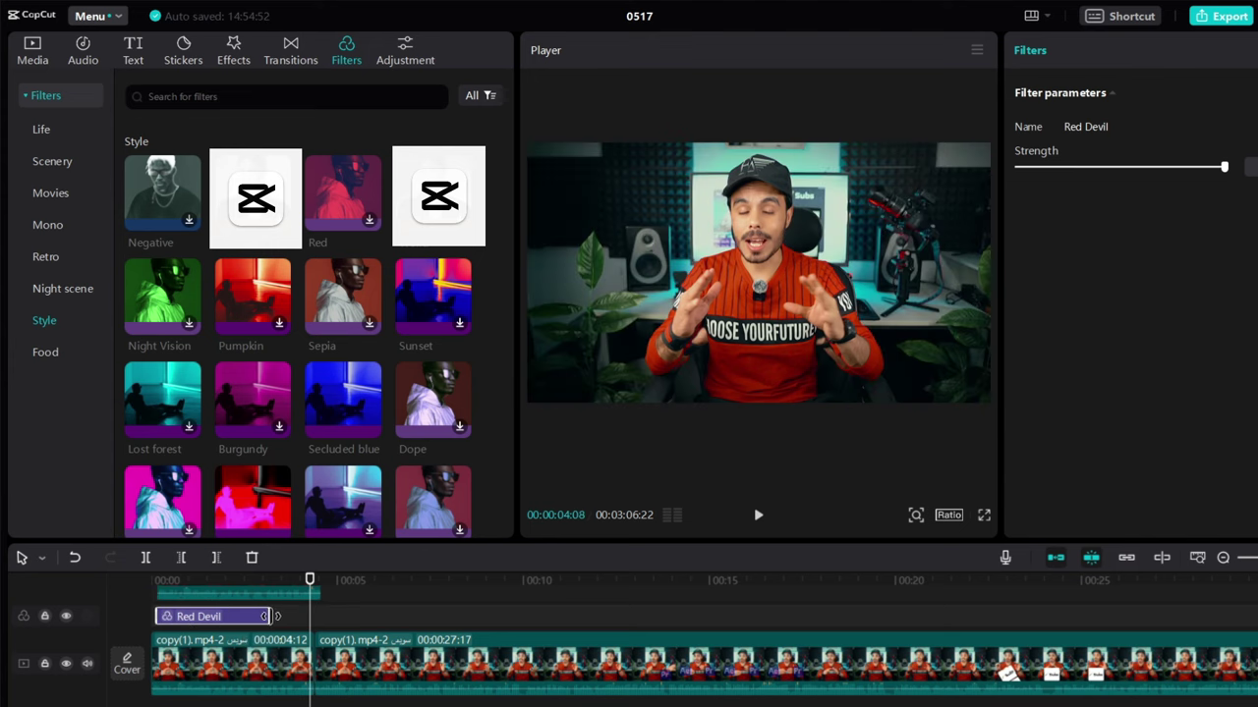
{"action": "left_click_drag", "start_coordinate": [275, 616], "coordinate": [244, 580]}
Try Red Devil at just under half strength and at roughly 15 percent, and delete the filter.
{"action": "left_click", "coordinate": [1105, 169]}
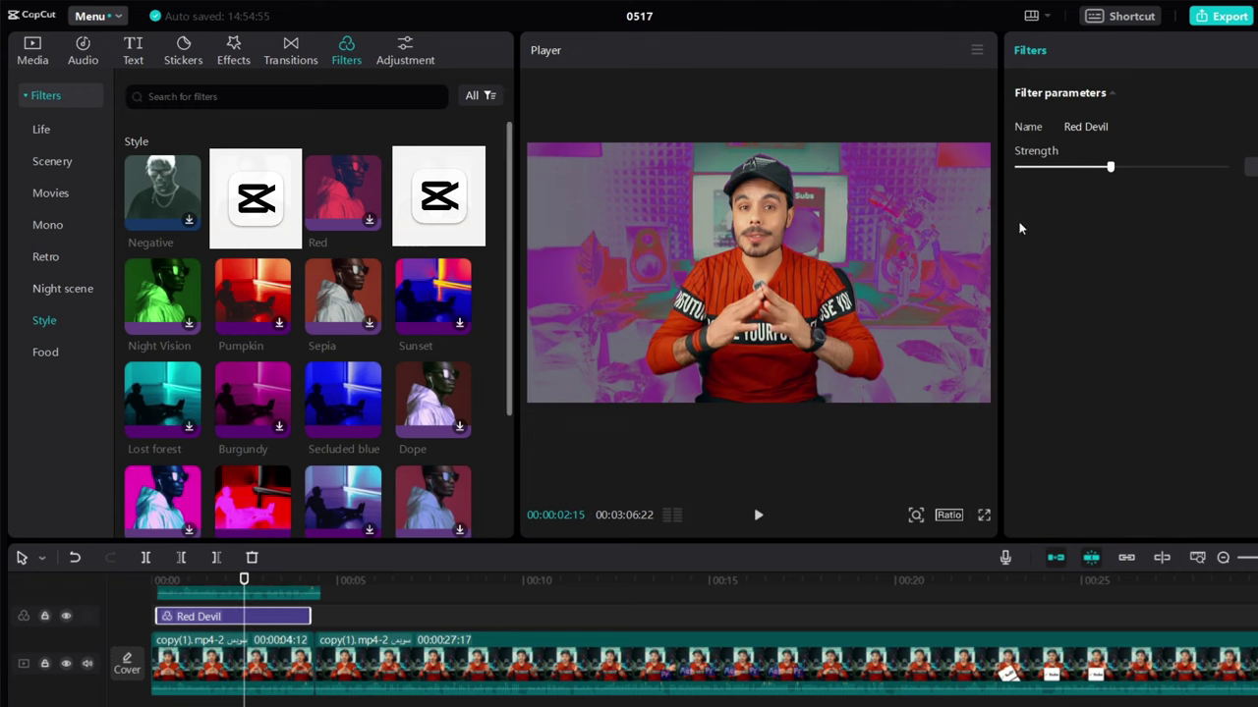
{"action": "left_click_drag", "start_coordinate": [1110, 167], "coordinate": [1049, 176]}
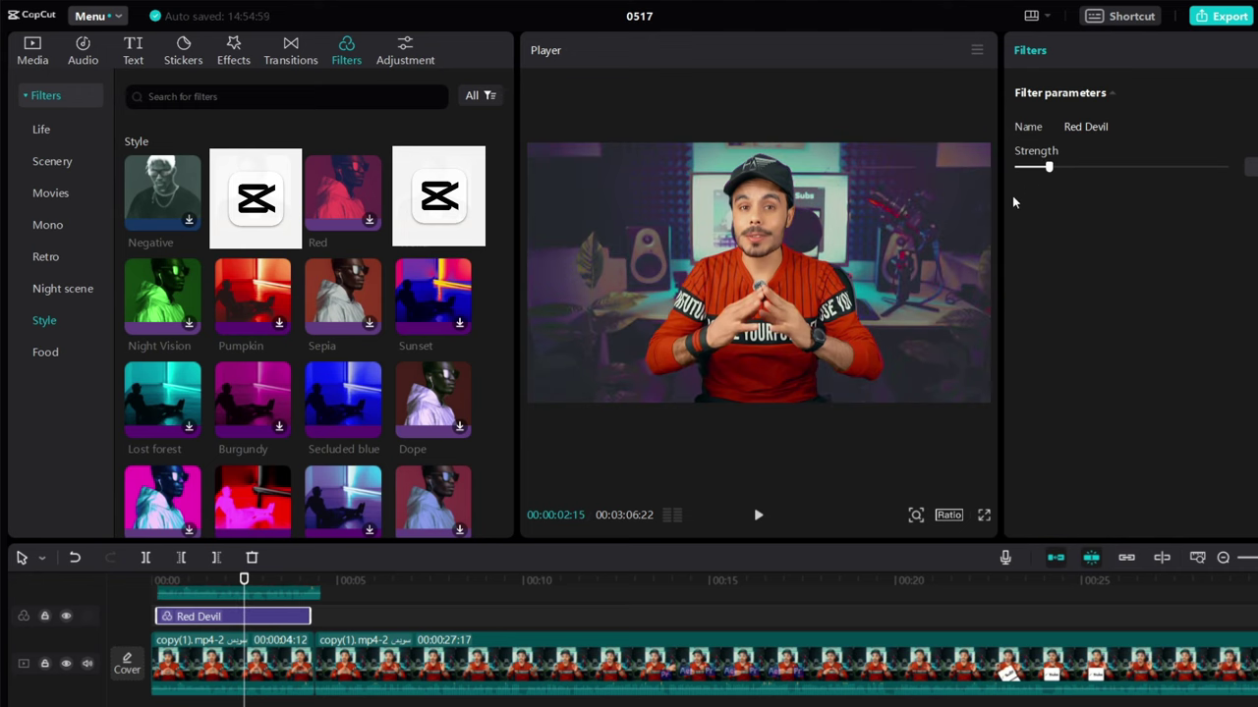
{"action": "key", "text": "Delete"}
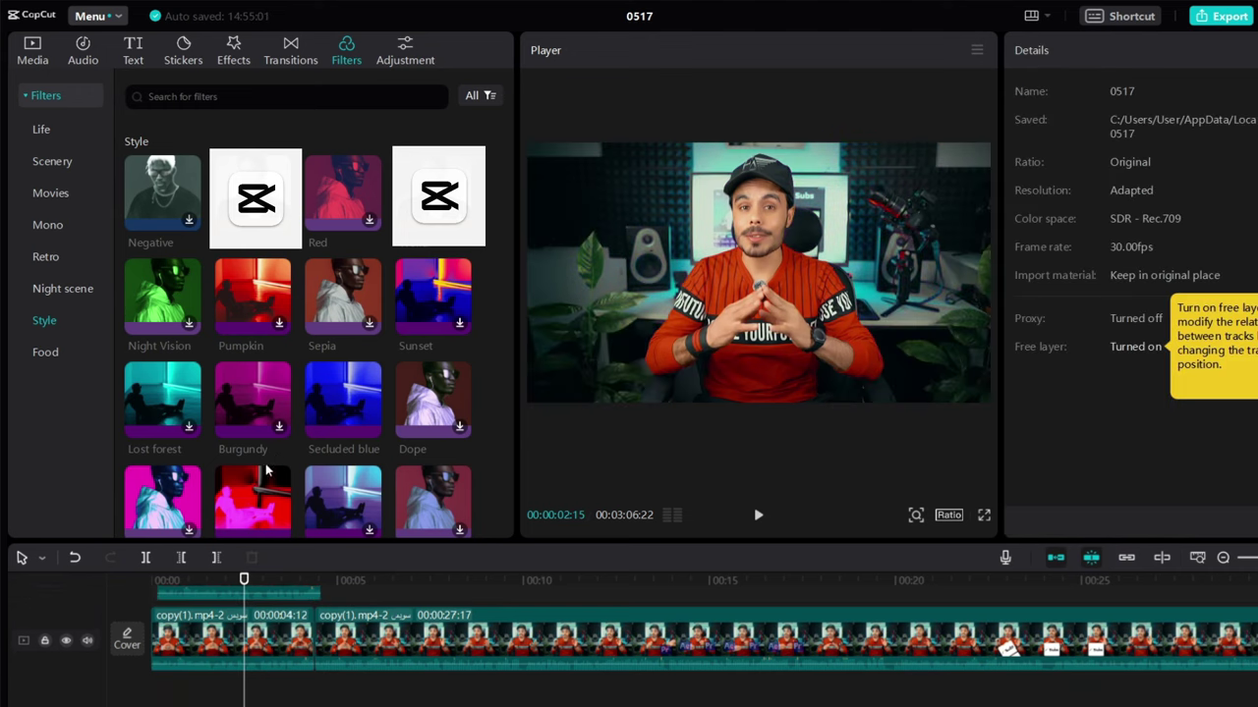
Add the Pumpkin filter across the first segment, try different strengths ending at roughly 70 percent, and play the result.
{"action": "left_click_drag", "start_coordinate": [282, 259], "coordinate": [163, 619]}
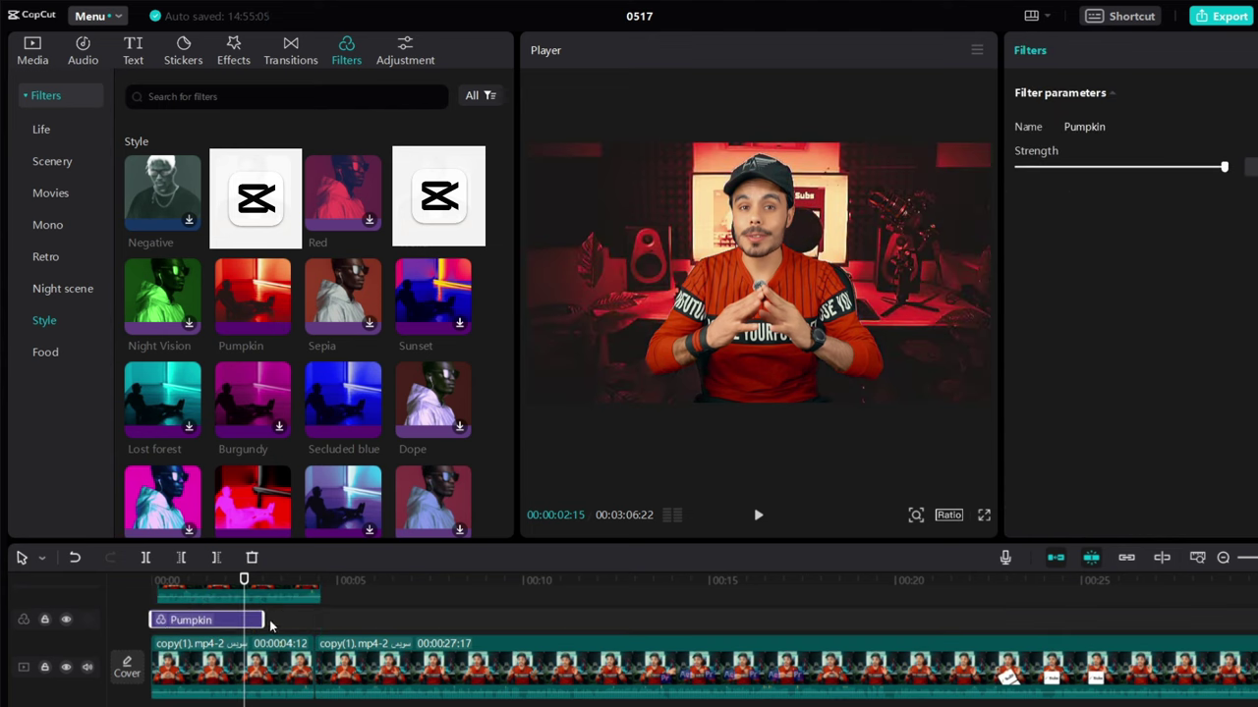
{"action": "left_click_drag", "start_coordinate": [271, 625], "coordinate": [315, 621]}
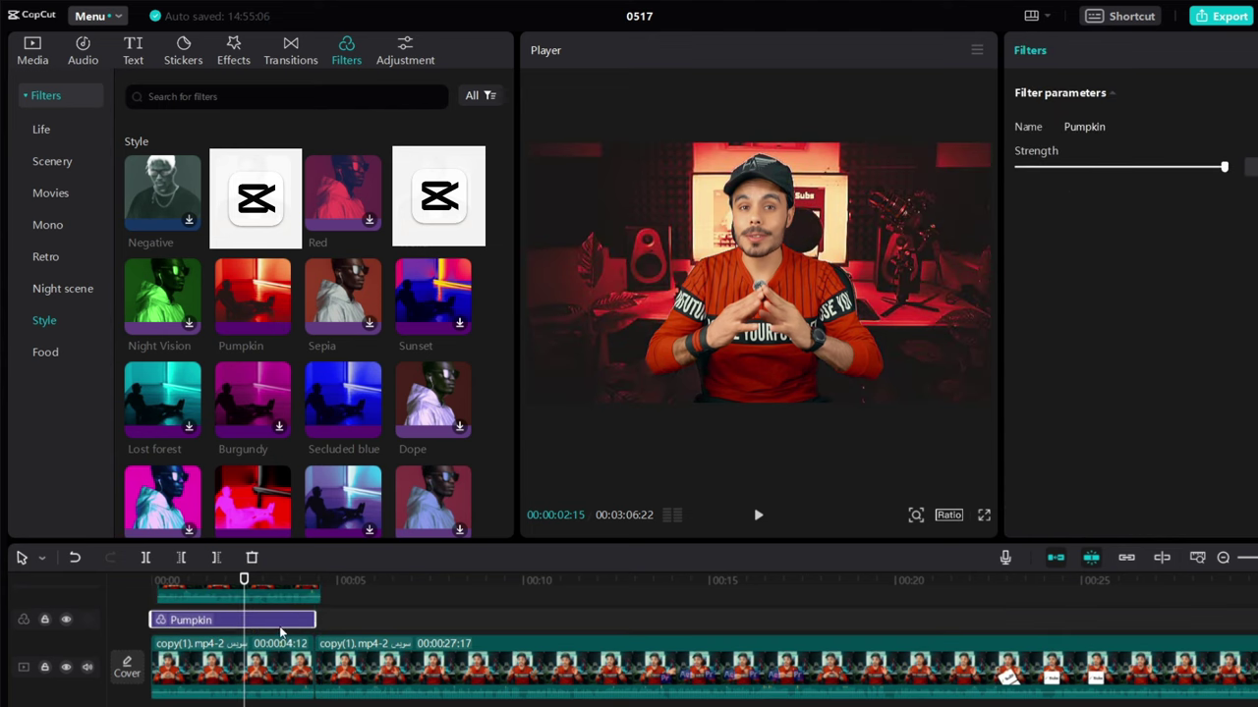
{"action": "mouse_move", "coordinate": [1088, 171]}
{"action": "left_mouse_down"}
{"action": "mouse_move", "coordinate": [1070, 168]}
{"action": "mouse_move", "coordinate": [1111, 182]}
{"action": "left_mouse_up"}
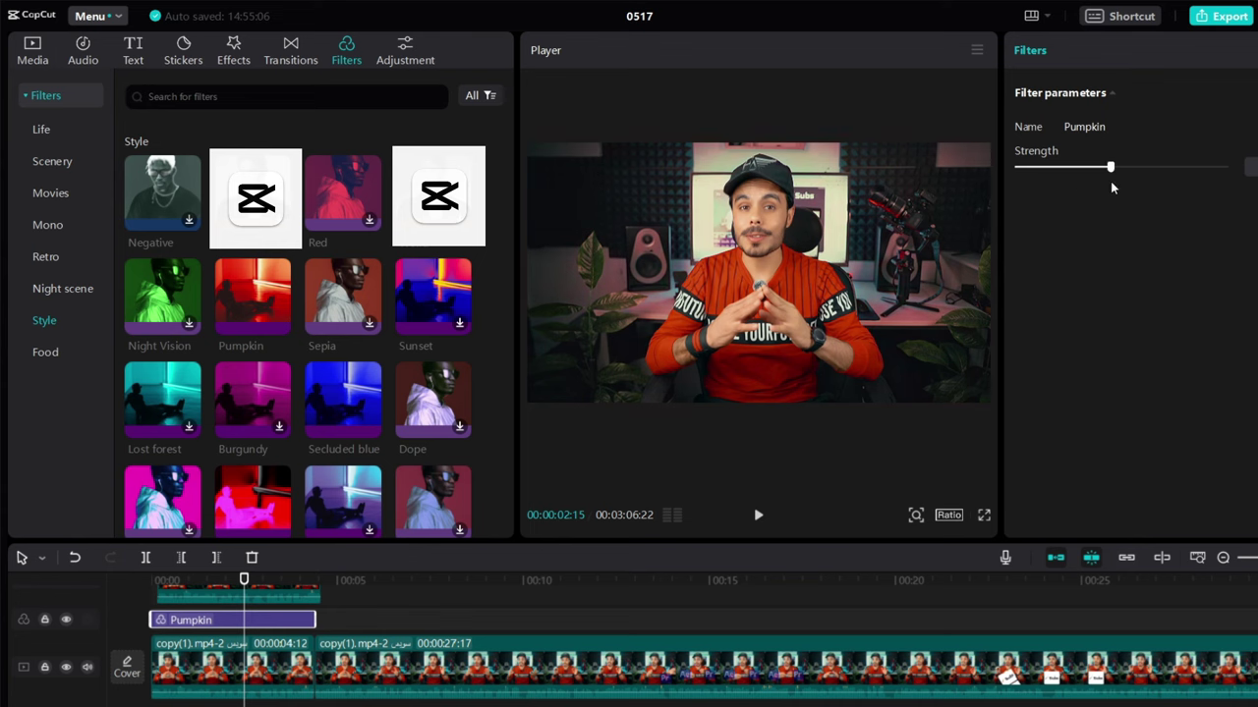
{"action": "left_click", "coordinate": [757, 515]}
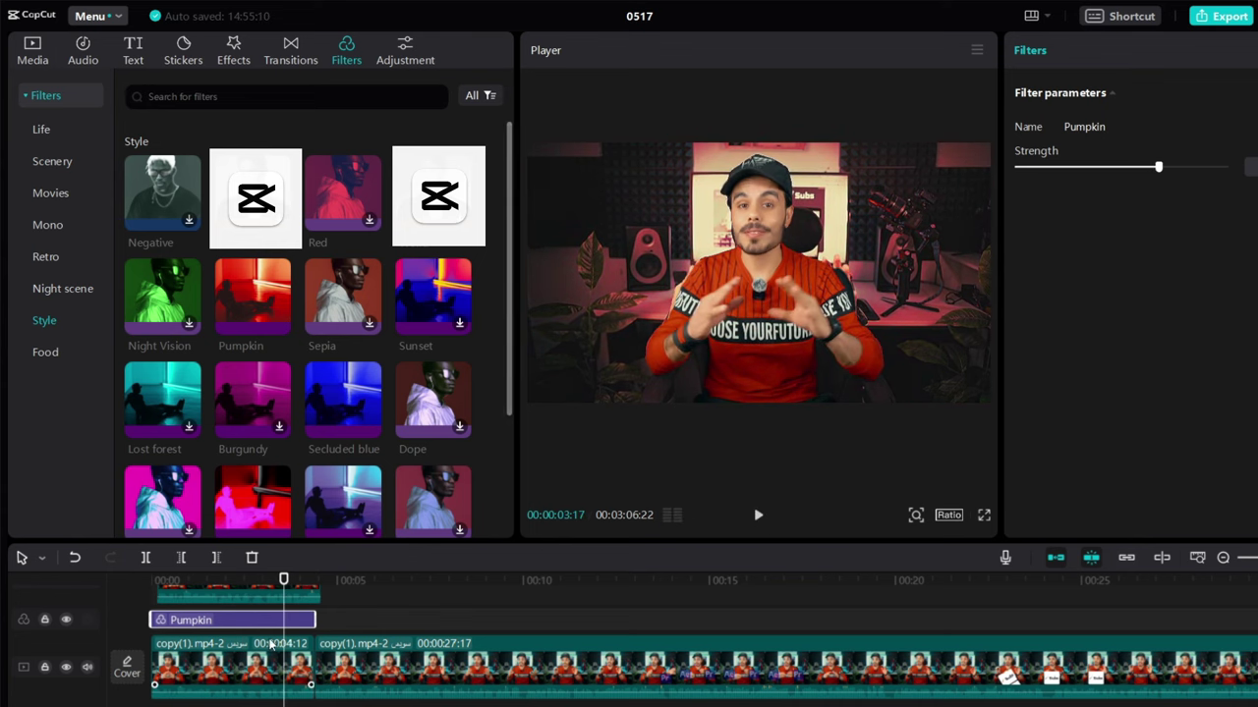
Replace Pumpkin with the Sunset filter over the first segment and lower its strength to roughly 40 percent.
{"action": "key", "text": "Delete"}
{"action": "left_click_drag", "start_coordinate": [432, 295], "coordinate": [334, 633]}
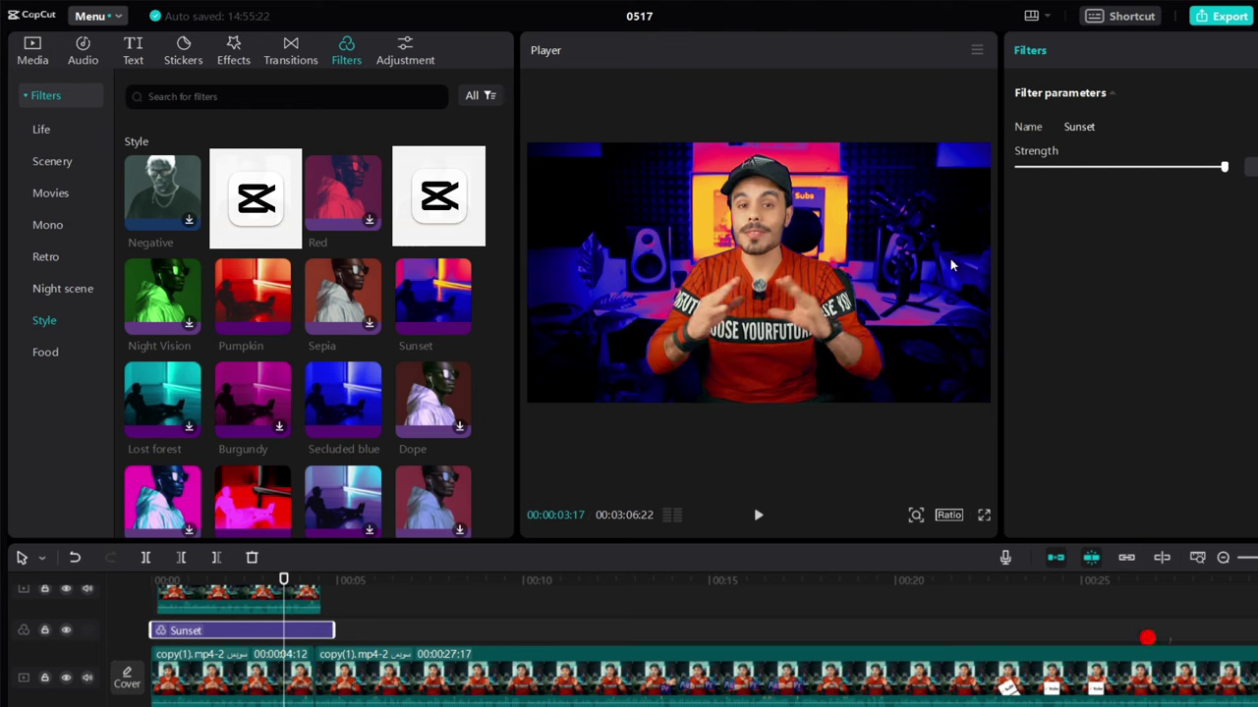
{"action": "mouse_move", "coordinate": [1089, 168]}
{"action": "left_mouse_down"}
{"action": "mouse_move", "coordinate": [1070, 168]}
{"action": "mouse_move", "coordinate": [1092, 168]}
{"action": "mouse_move", "coordinate": [1095, 185]}
{"action": "left_mouse_up"}
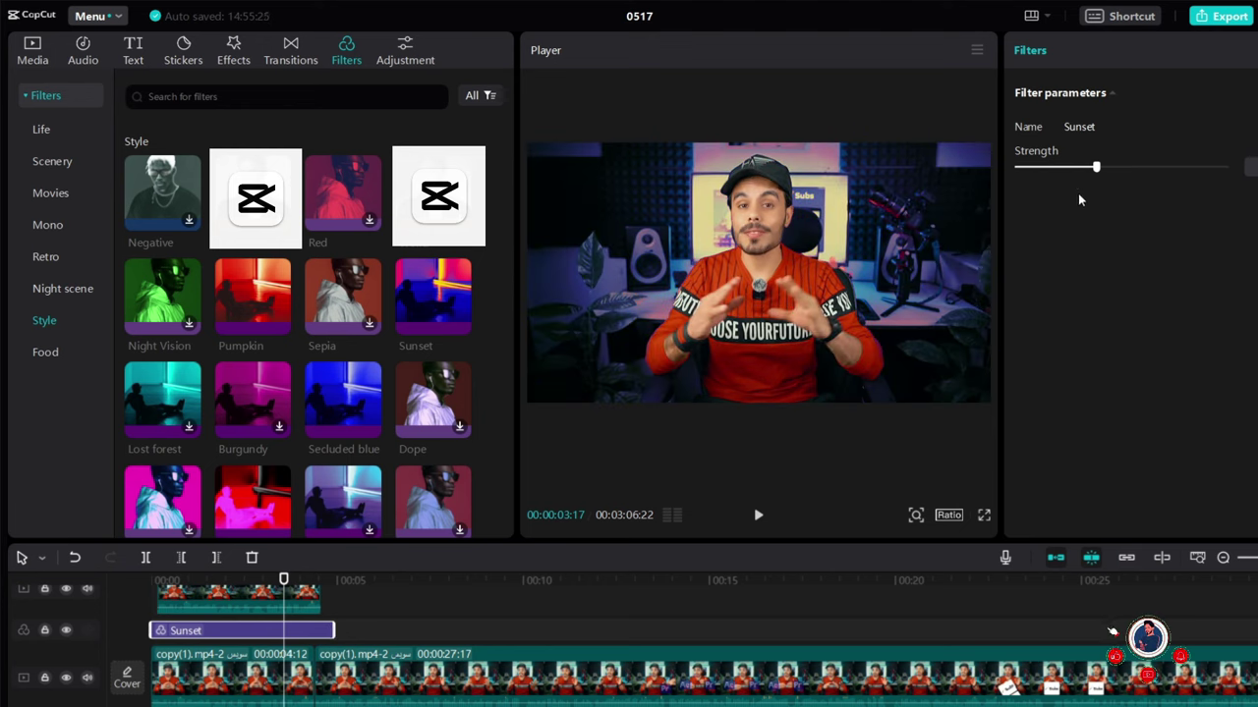
Delete the Sunset filter and preview Gourmet I from the Food category.
{"action": "key", "text": "Delete"}
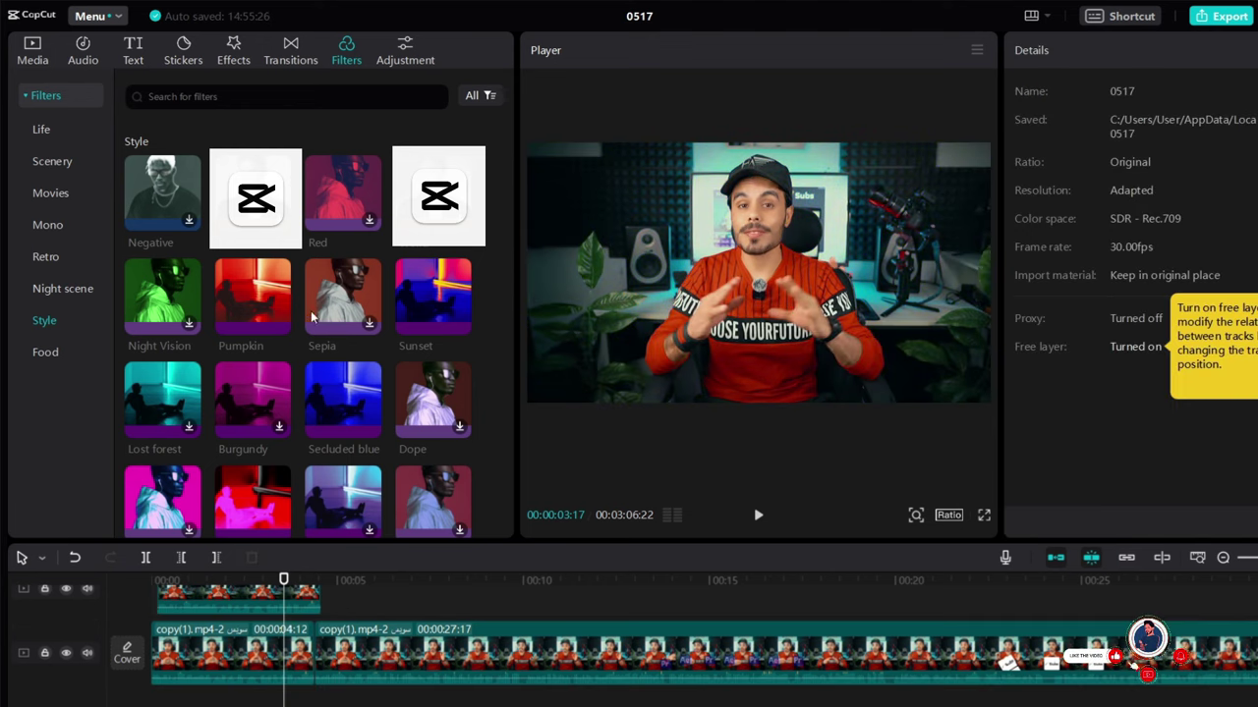
{"action": "left_click", "coordinate": [39, 352]}
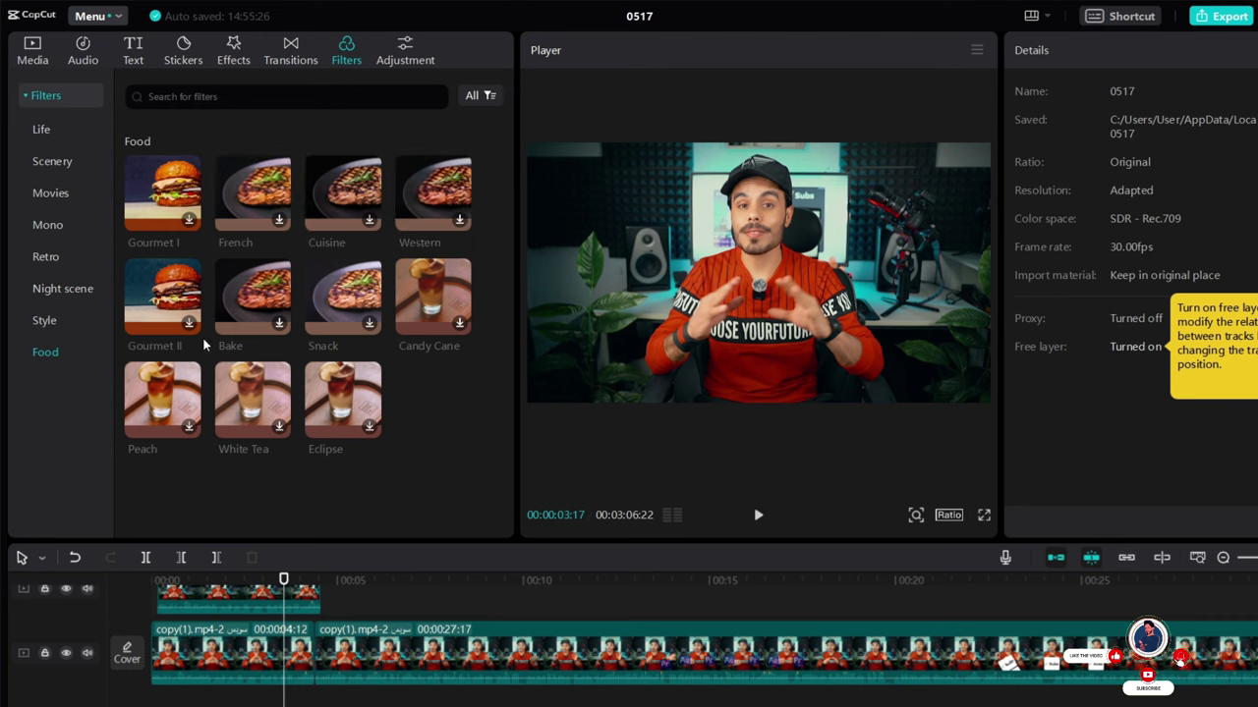
{"action": "left_click", "coordinate": [179, 193]}
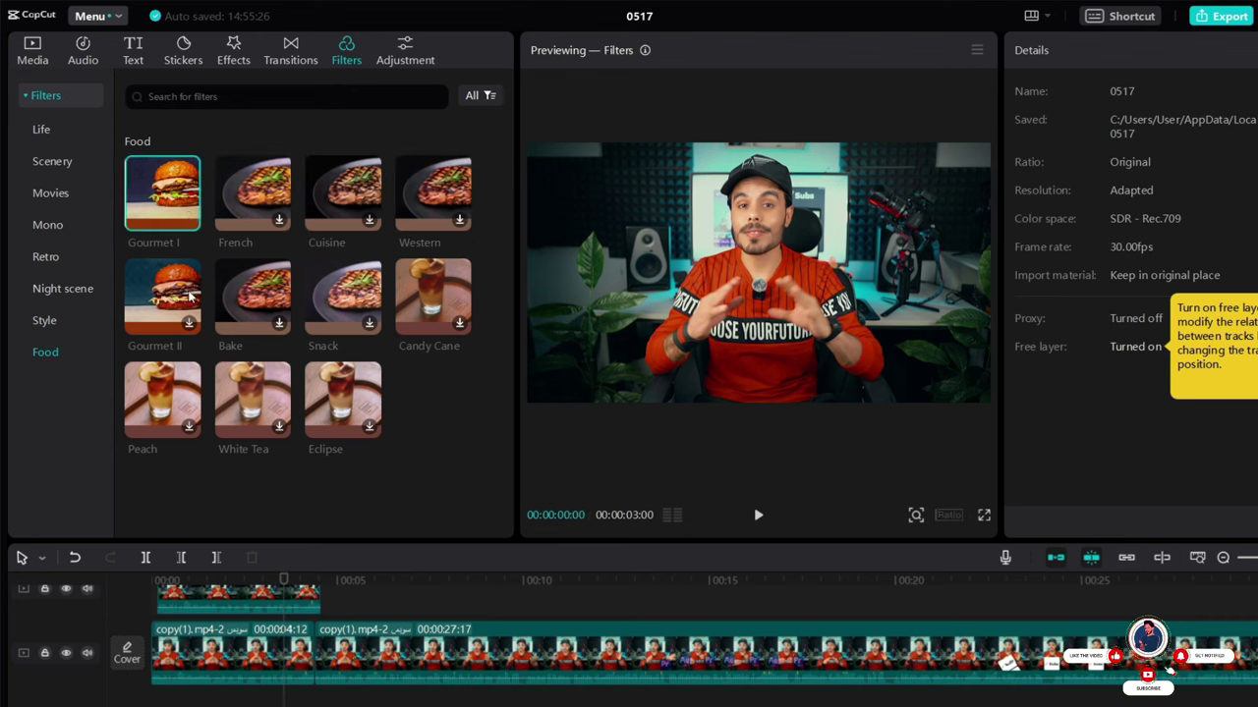
Preview the French filter from the Food category on the clip.
{"action": "left_click_drag", "start_coordinate": [180, 193], "coordinate": [189, 334]}
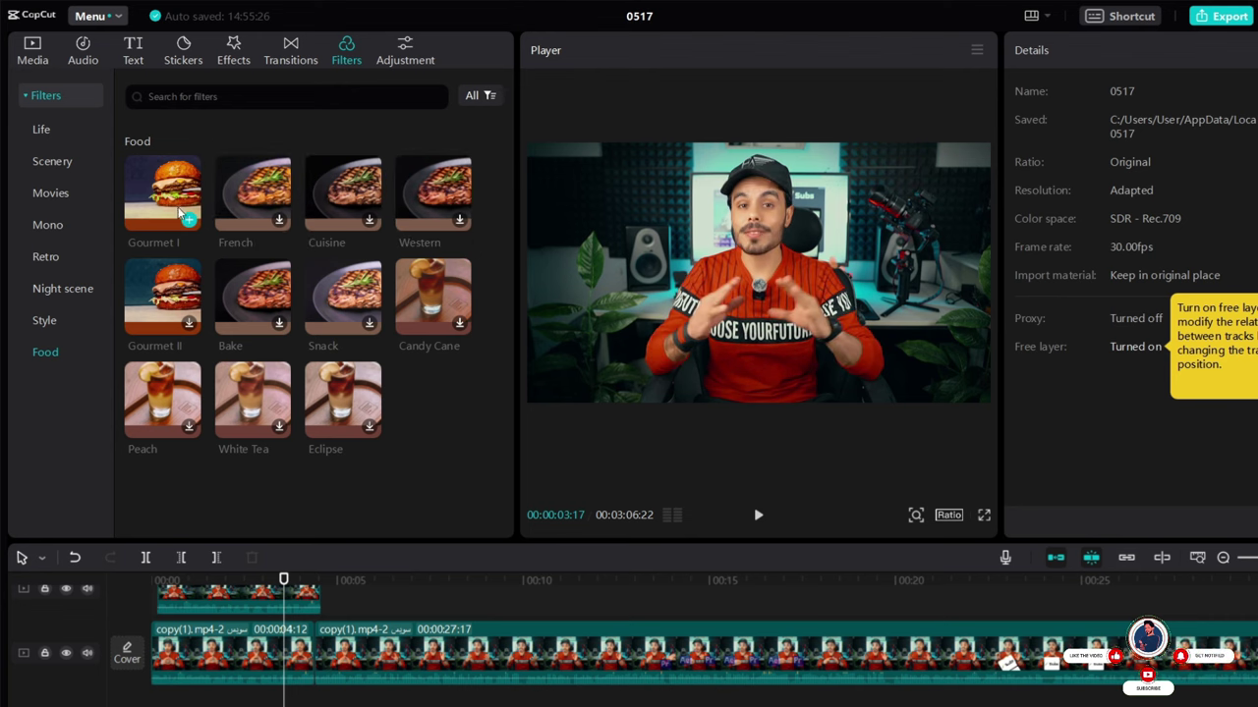
{"action": "left_click", "coordinate": [253, 189]}
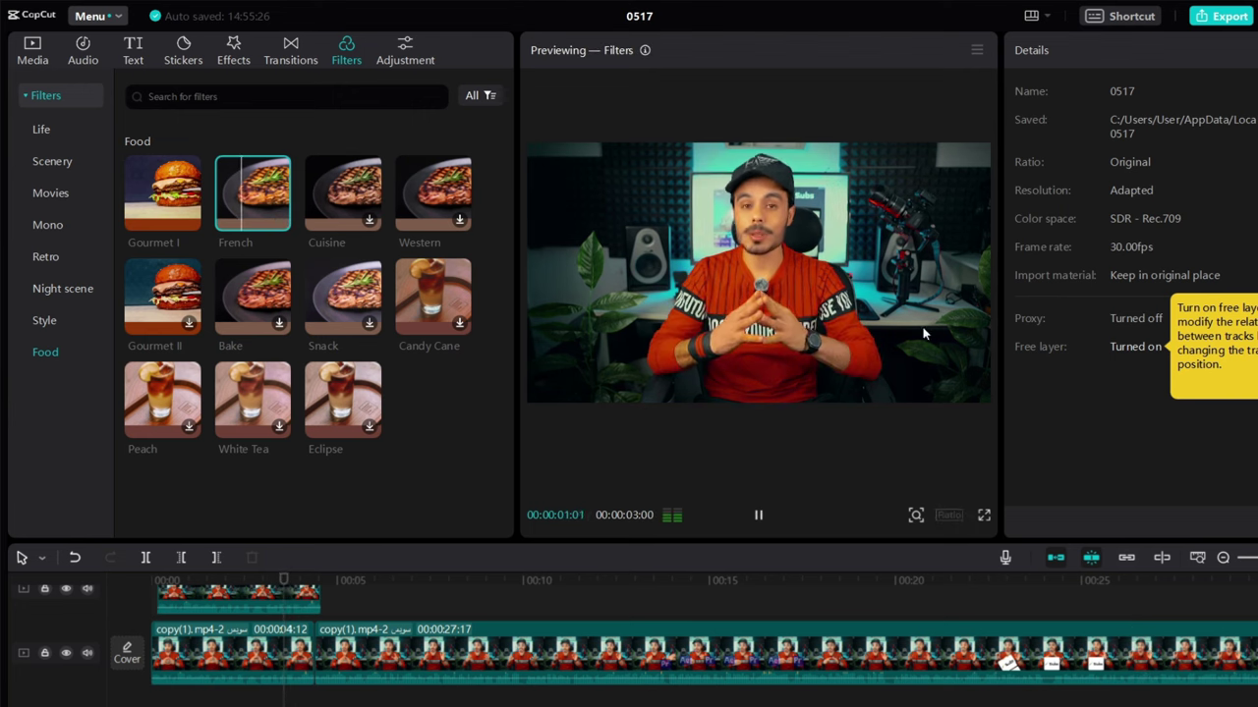
Add the Oppenheimer filter from the Movies category and stretch it over practically the entire video.
{"action": "left_click_drag", "start_coordinate": [295, 595], "coordinate": [300, 668]}
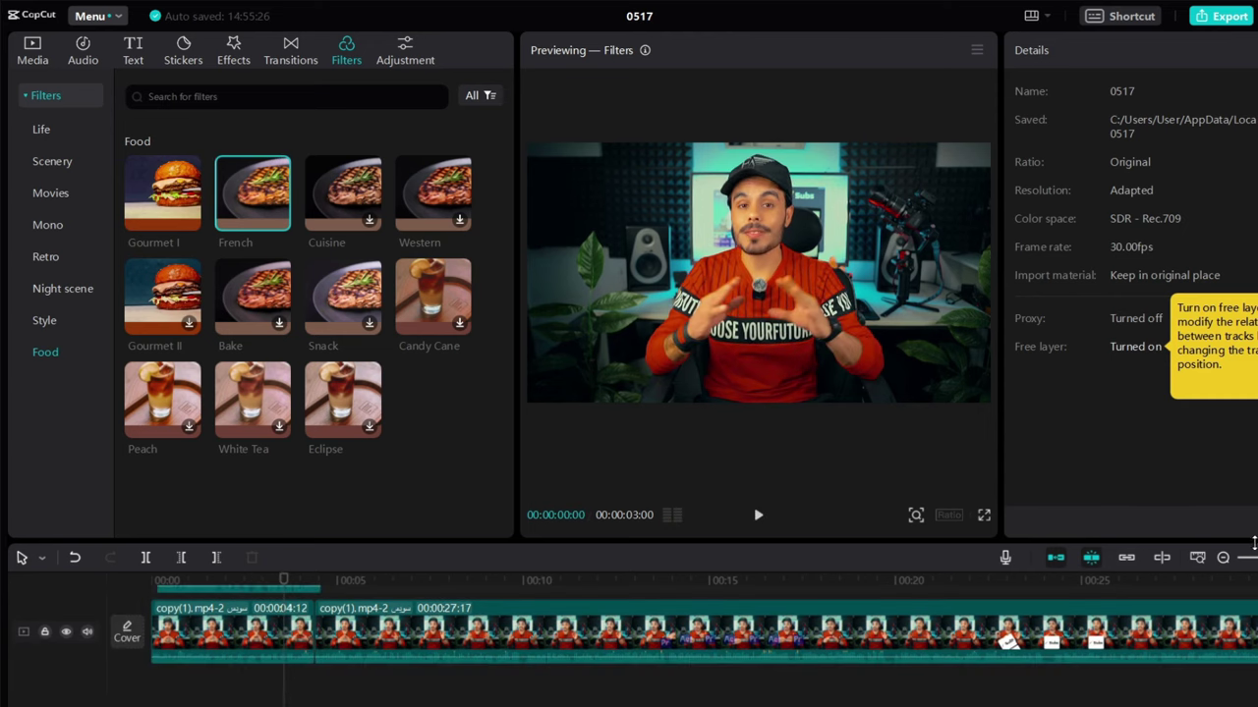
{"action": "key", "text": "ctrl+minus"}
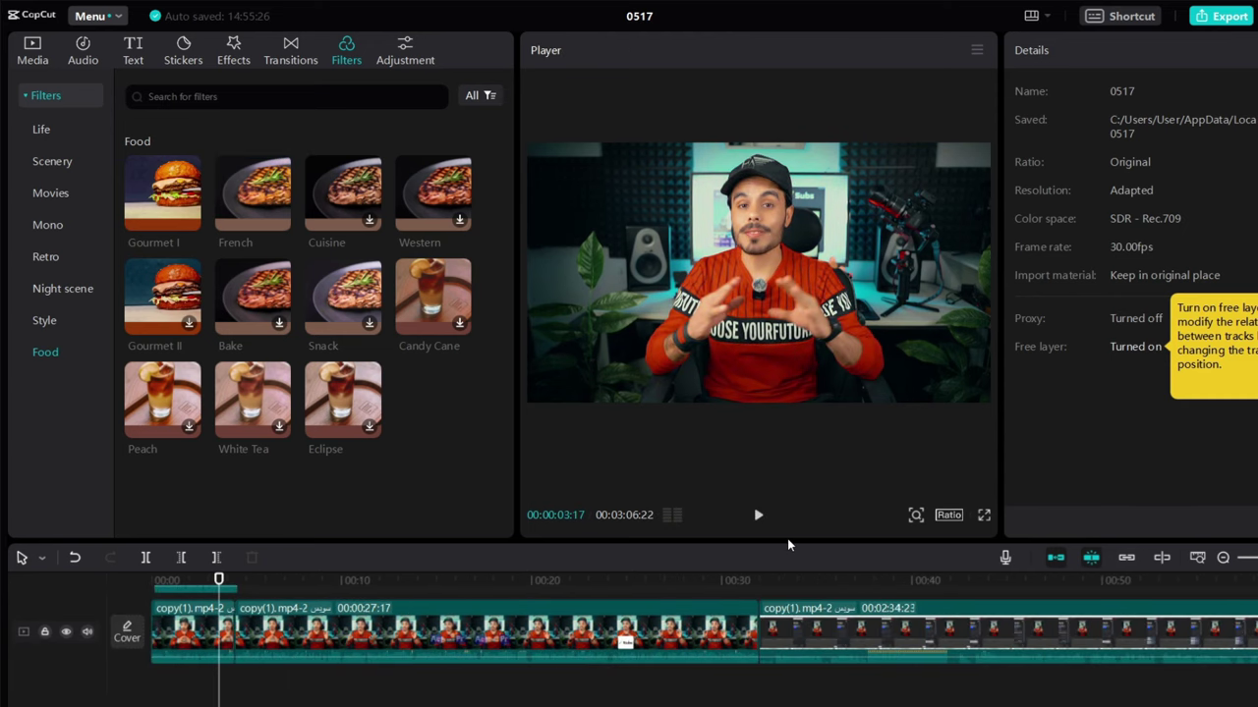
{"action": "left_click_drag", "start_coordinate": [788, 542], "coordinate": [800, 438]}
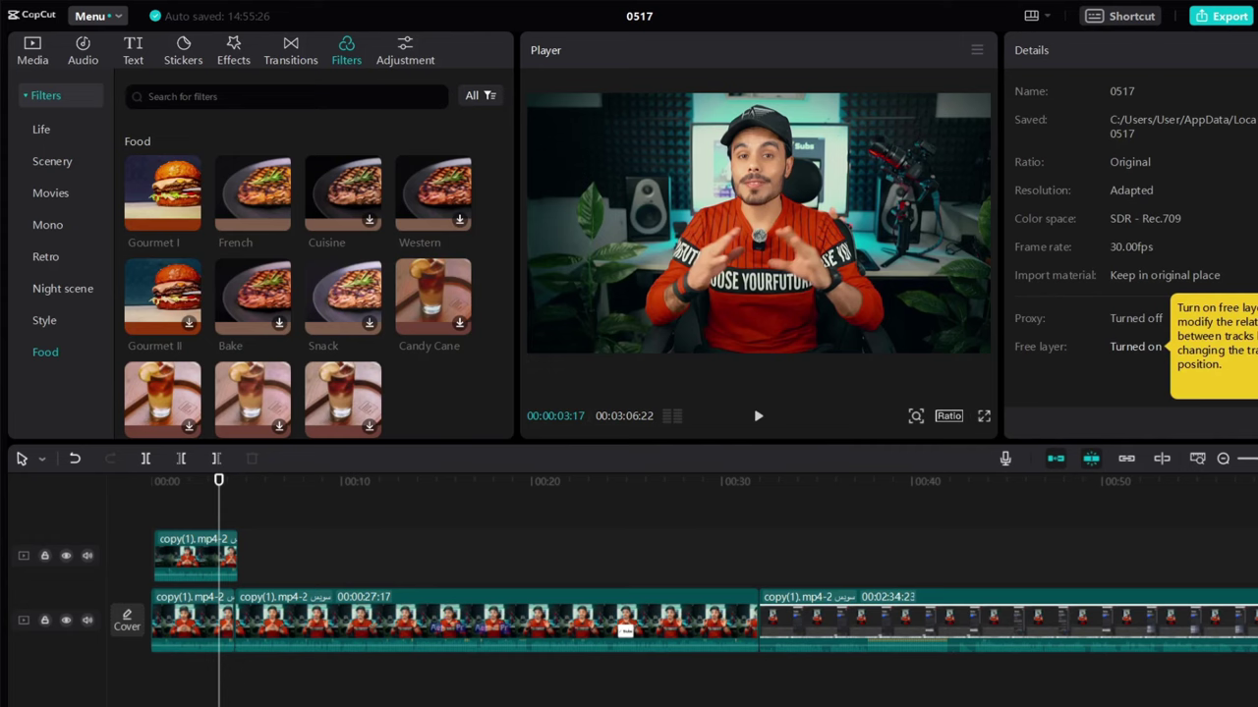
{"action": "left_click", "coordinate": [1196, 458]}
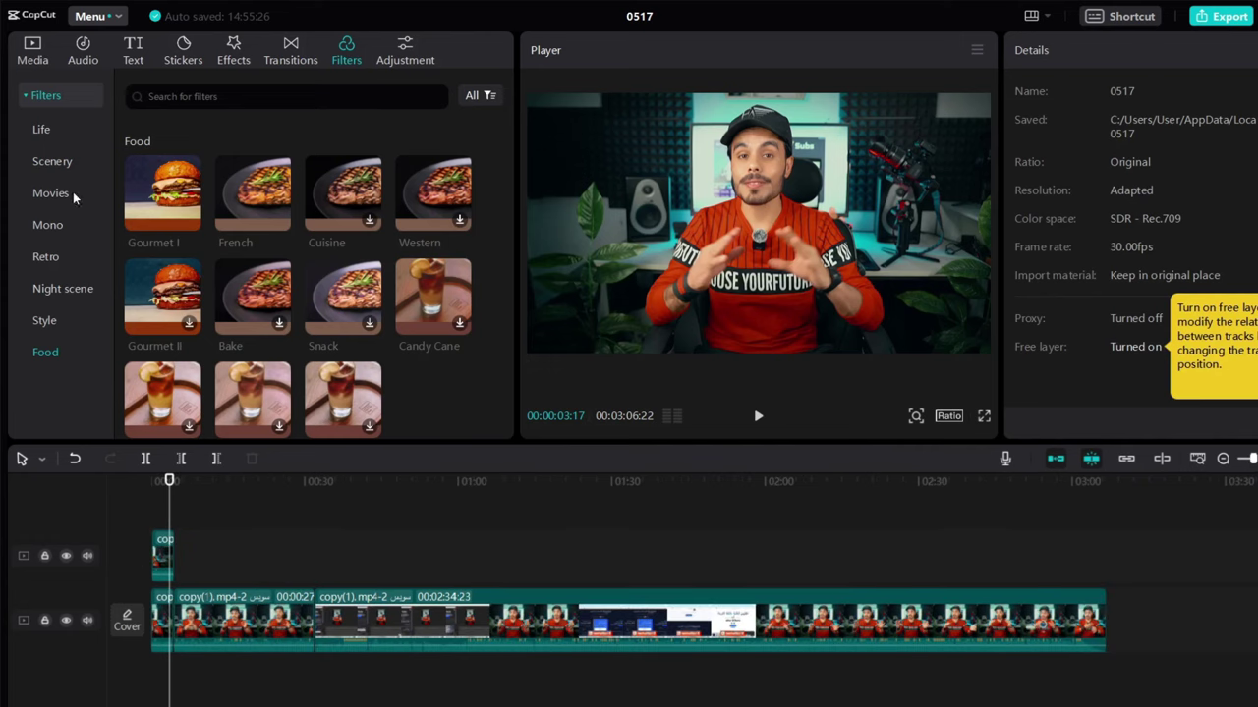
{"action": "left_click", "coordinate": [57, 226]}
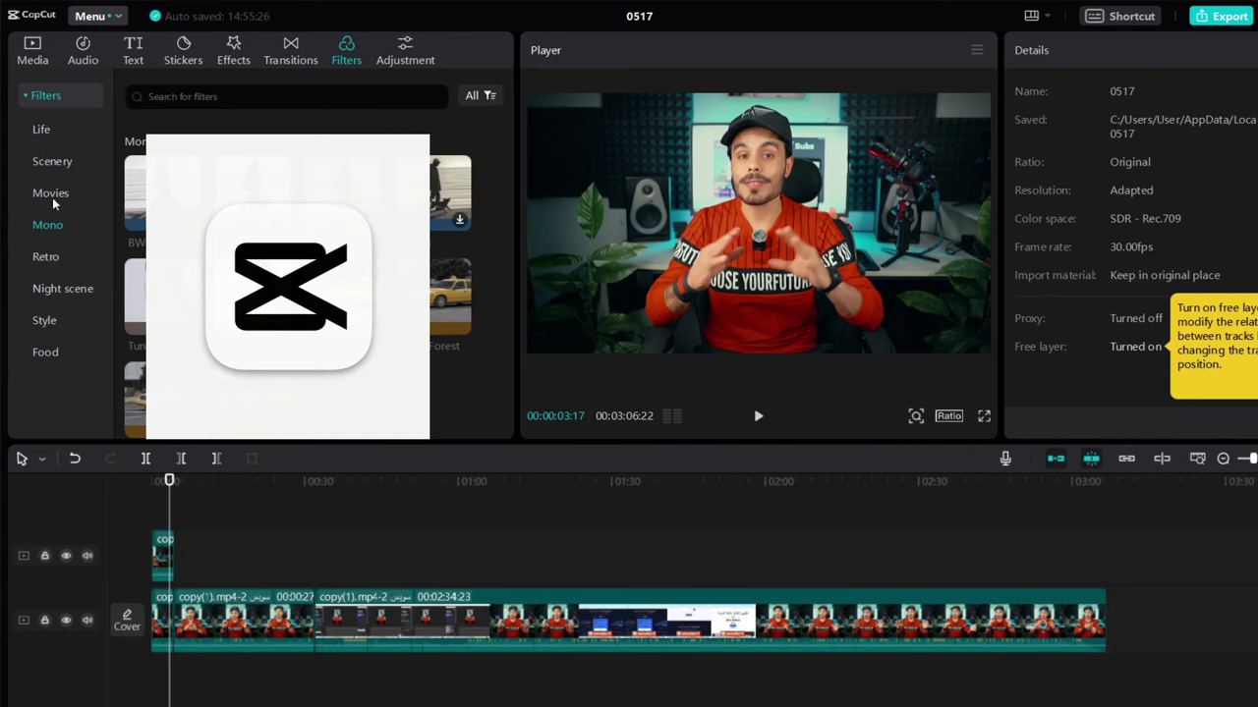
{"action": "left_click", "coordinate": [52, 195]}
{"action": "left_click_drag", "start_coordinate": [461, 220], "coordinate": [1097, 611]}
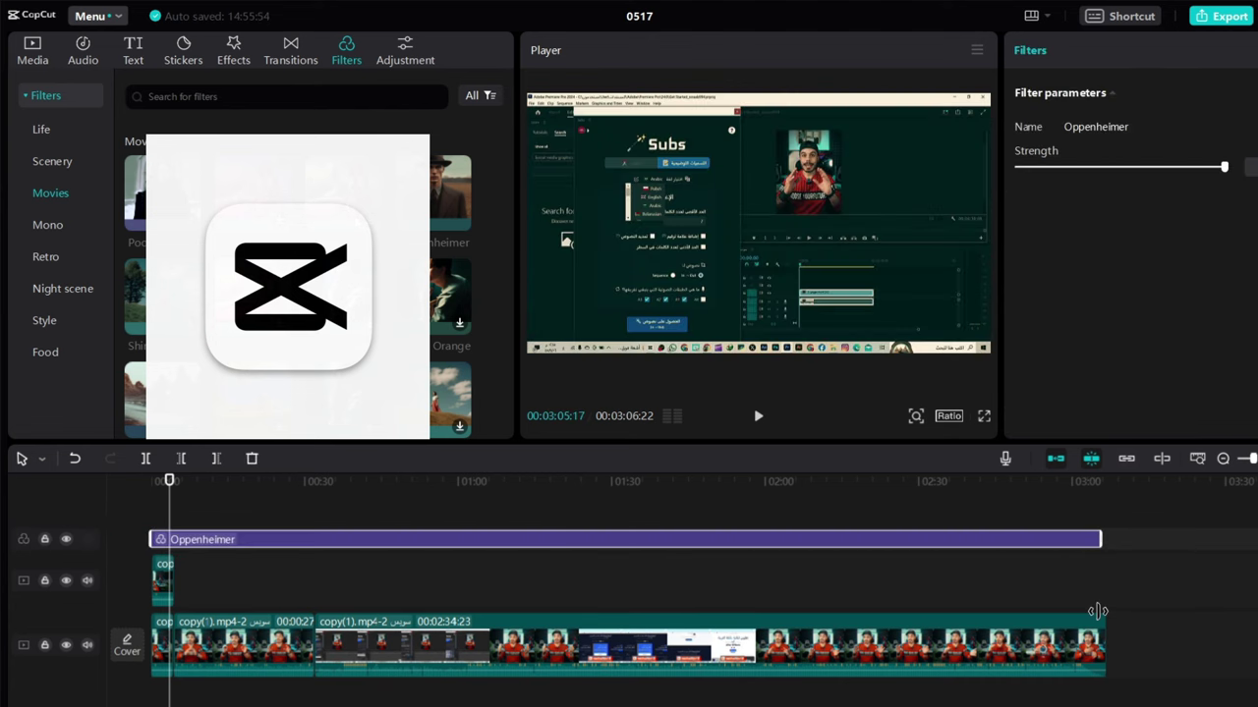
Check the talking-head shot at about 2:30 and lower the Oppenheimer filter's strength to roughly 30 percent.
{"action": "left_click_drag", "start_coordinate": [170, 494], "coordinate": [661, 551]}
{"action": "left_click", "coordinate": [664, 663]}
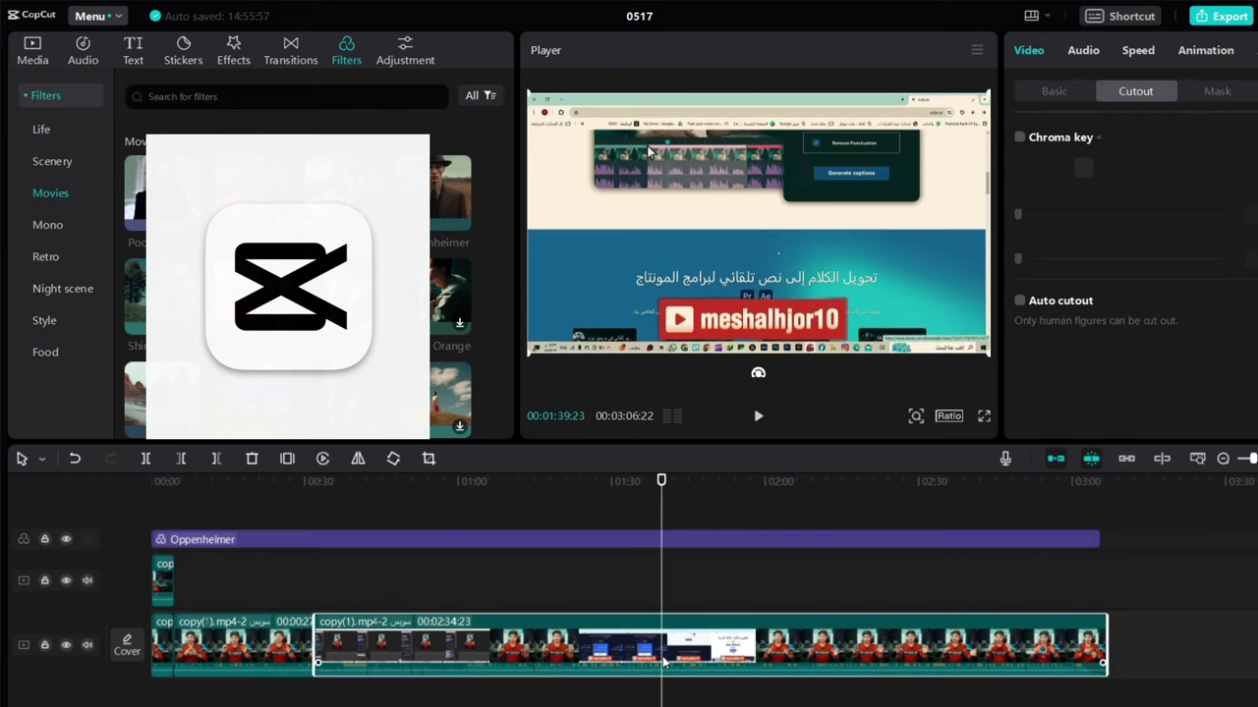
{"action": "left_click_drag", "start_coordinate": [663, 491], "coordinate": [848, 516]}
{"action": "left_click_drag", "start_coordinate": [907, 516], "coordinate": [920, 517]}
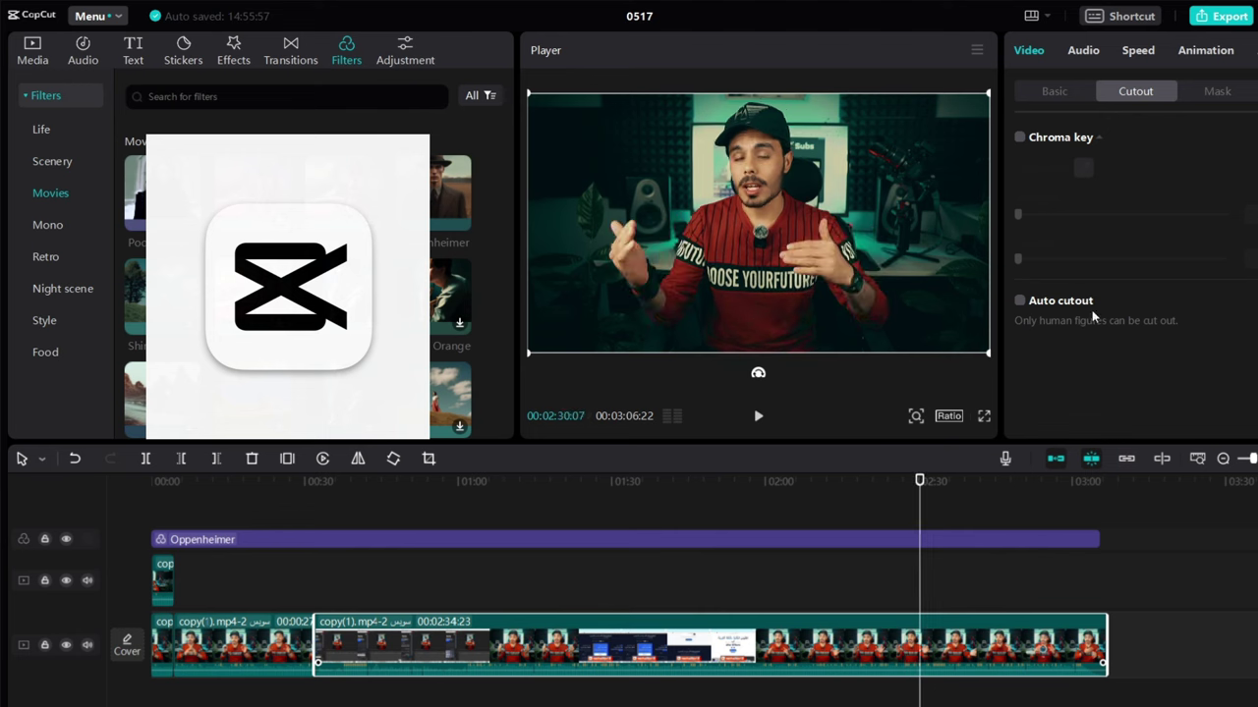
{"action": "left_click", "coordinate": [1036, 89]}
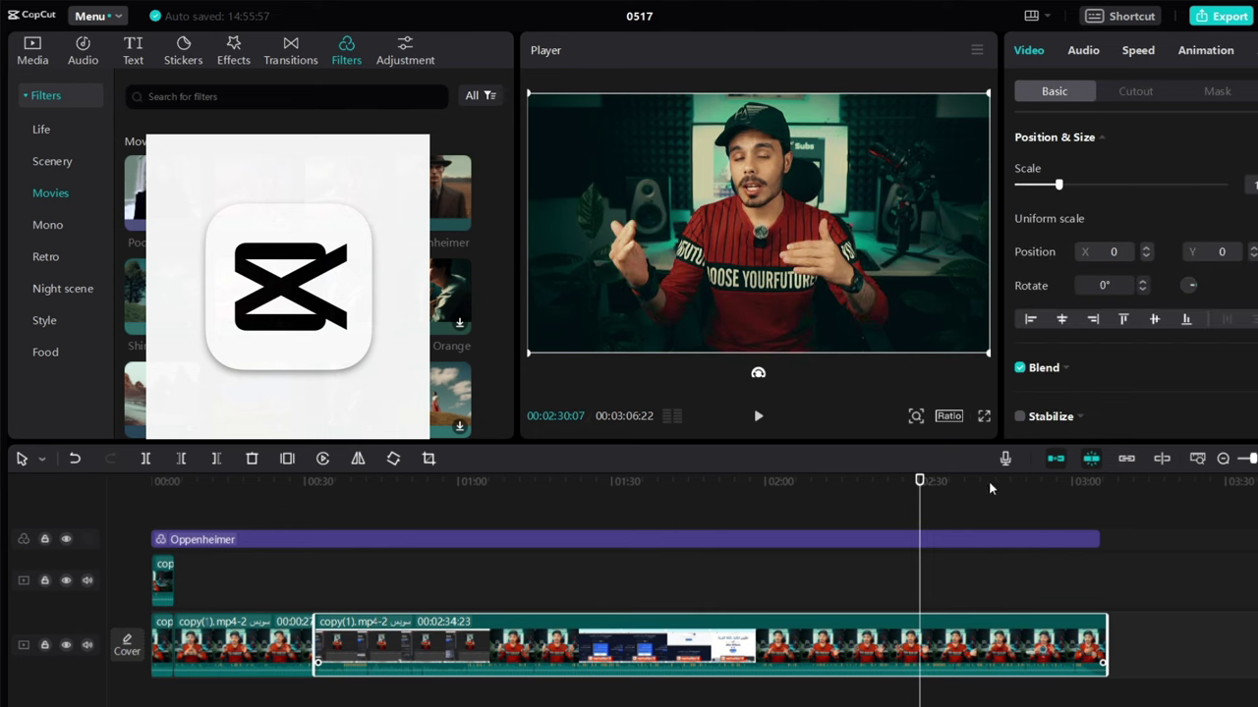
{"action": "left_click", "coordinate": [991, 540]}
{"action": "left_click_drag", "start_coordinate": [1117, 168], "coordinate": [1081, 173]}
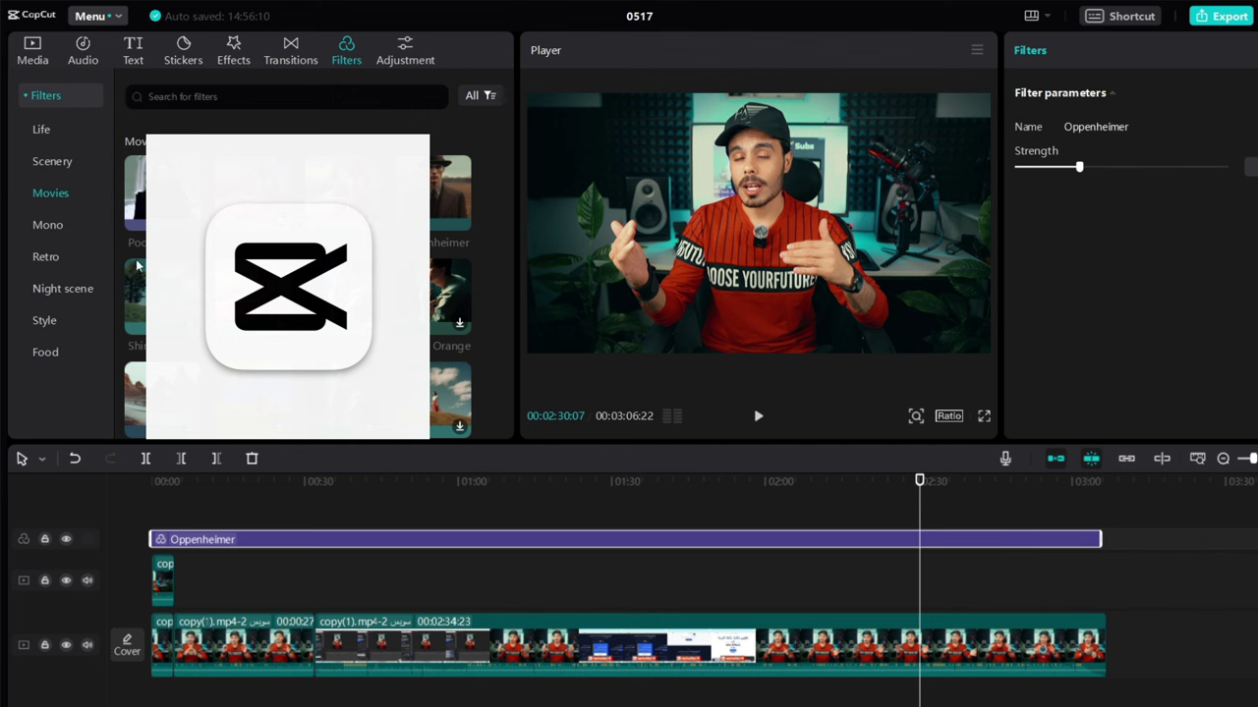
Look through the filters in the Life category and open the Scenery category.
{"action": "left_click", "coordinate": [44, 129]}
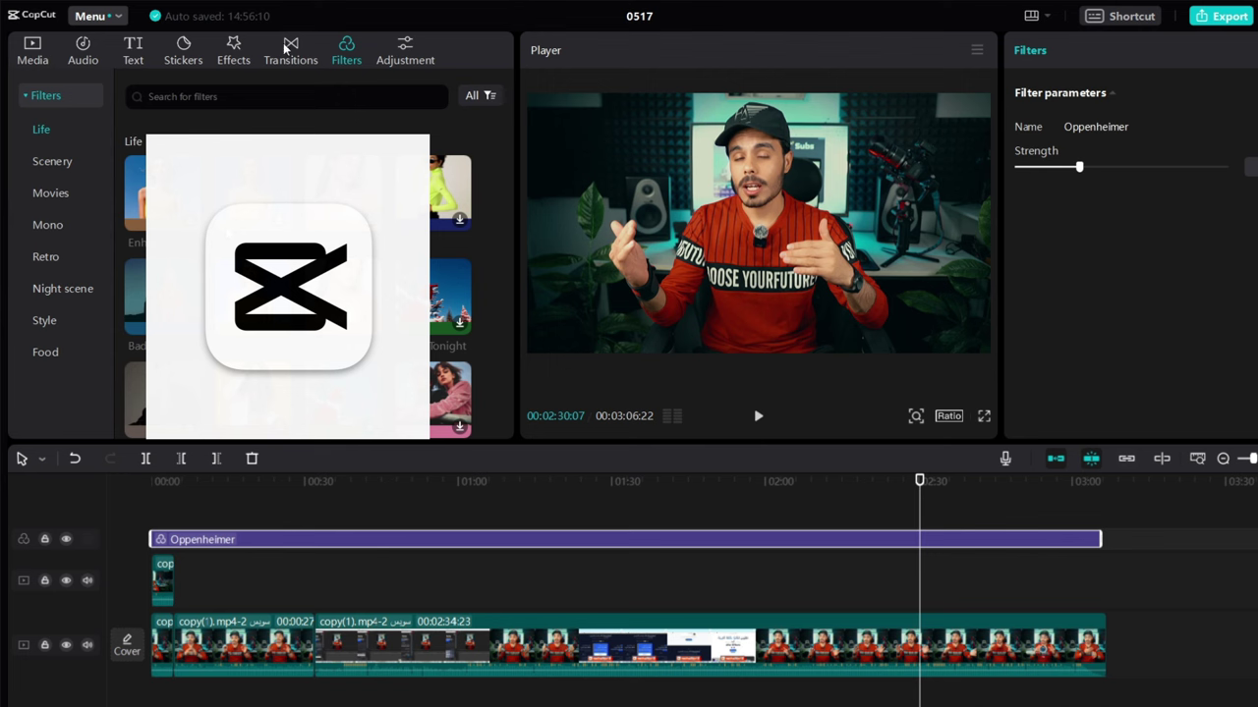
{"action": "scroll", "coordinate": [295, 285], "scroll_direction": "down", "scroll_amount": 1}
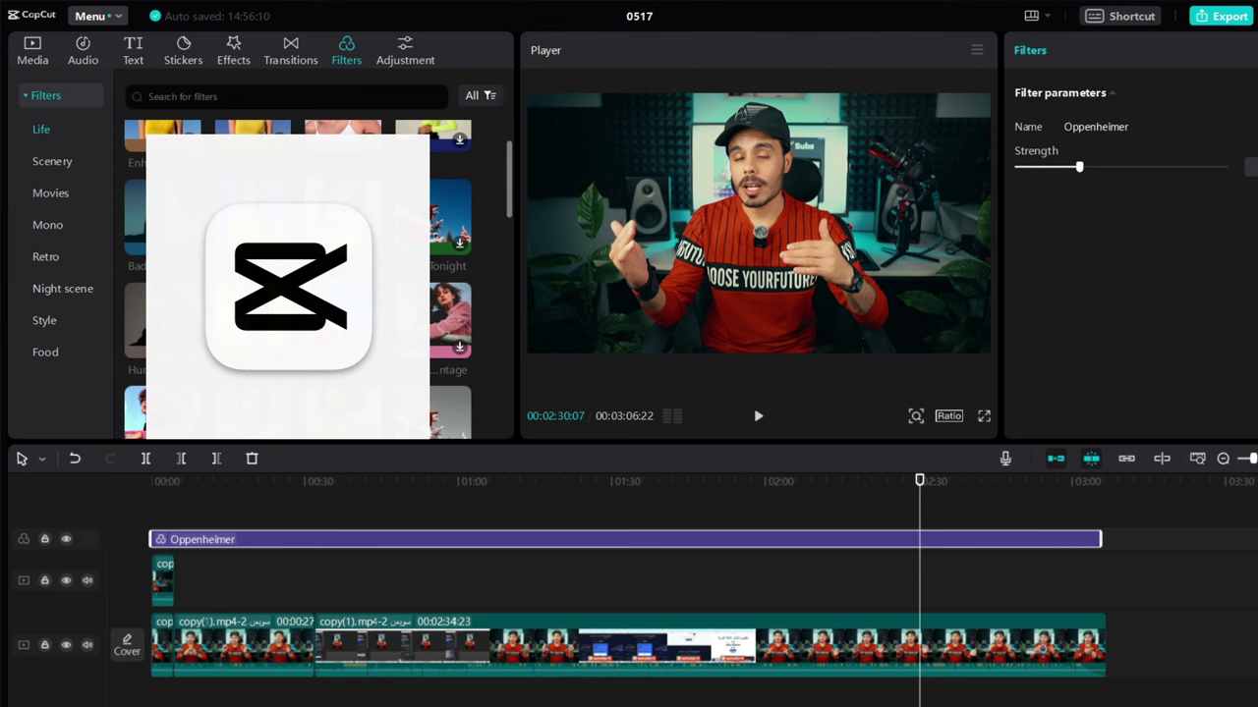
{"action": "scroll", "coordinate": [294, 285], "scroll_direction": "down", "scroll_amount": 5}
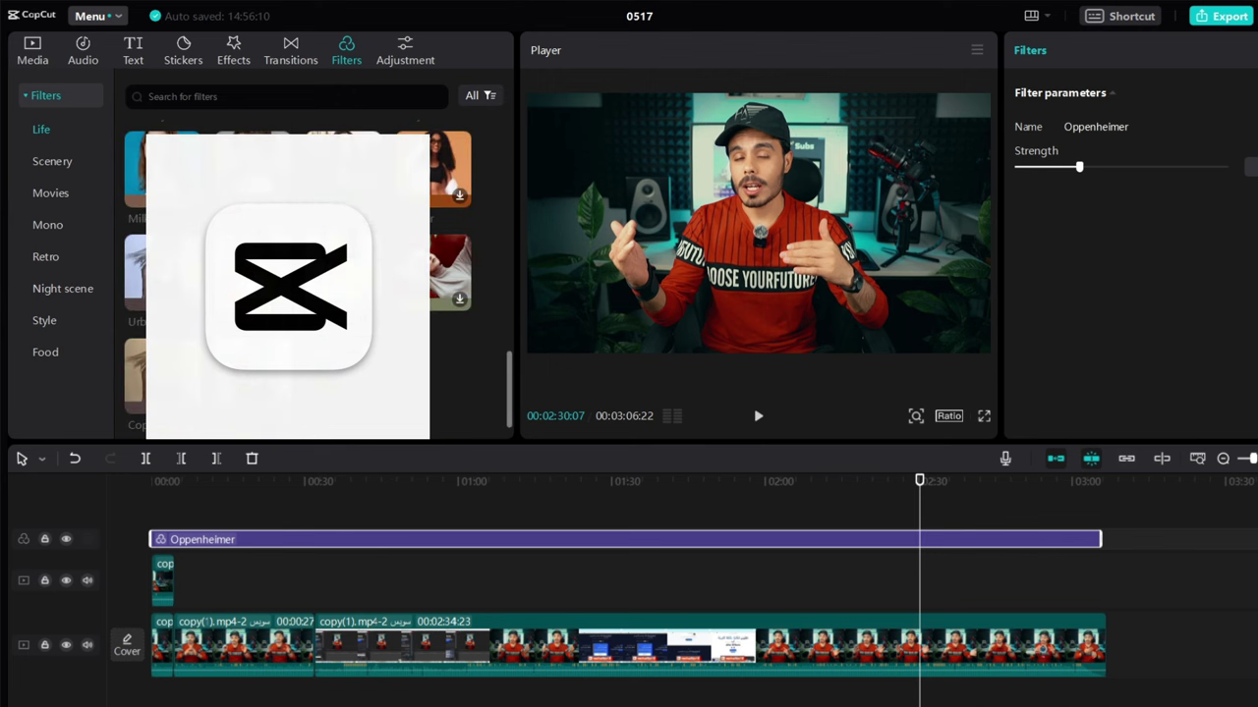
{"action": "scroll", "coordinate": [295, 285], "scroll_direction": "down", "scroll_amount": 2}
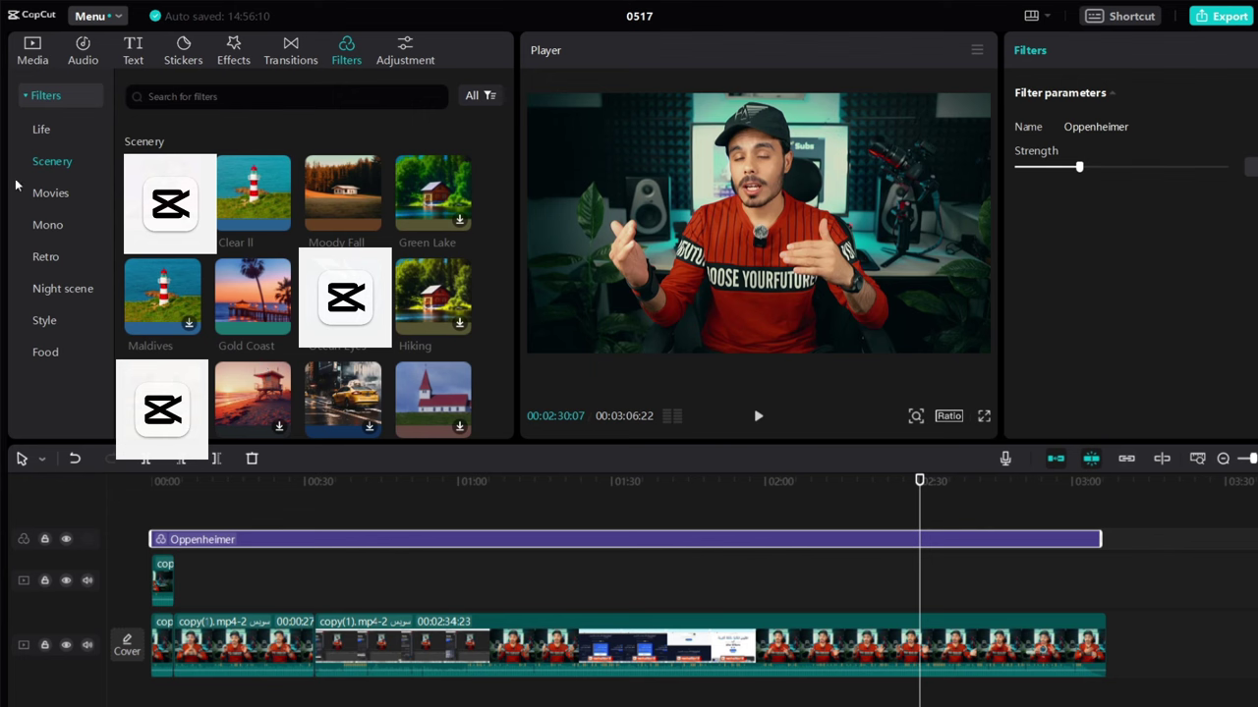